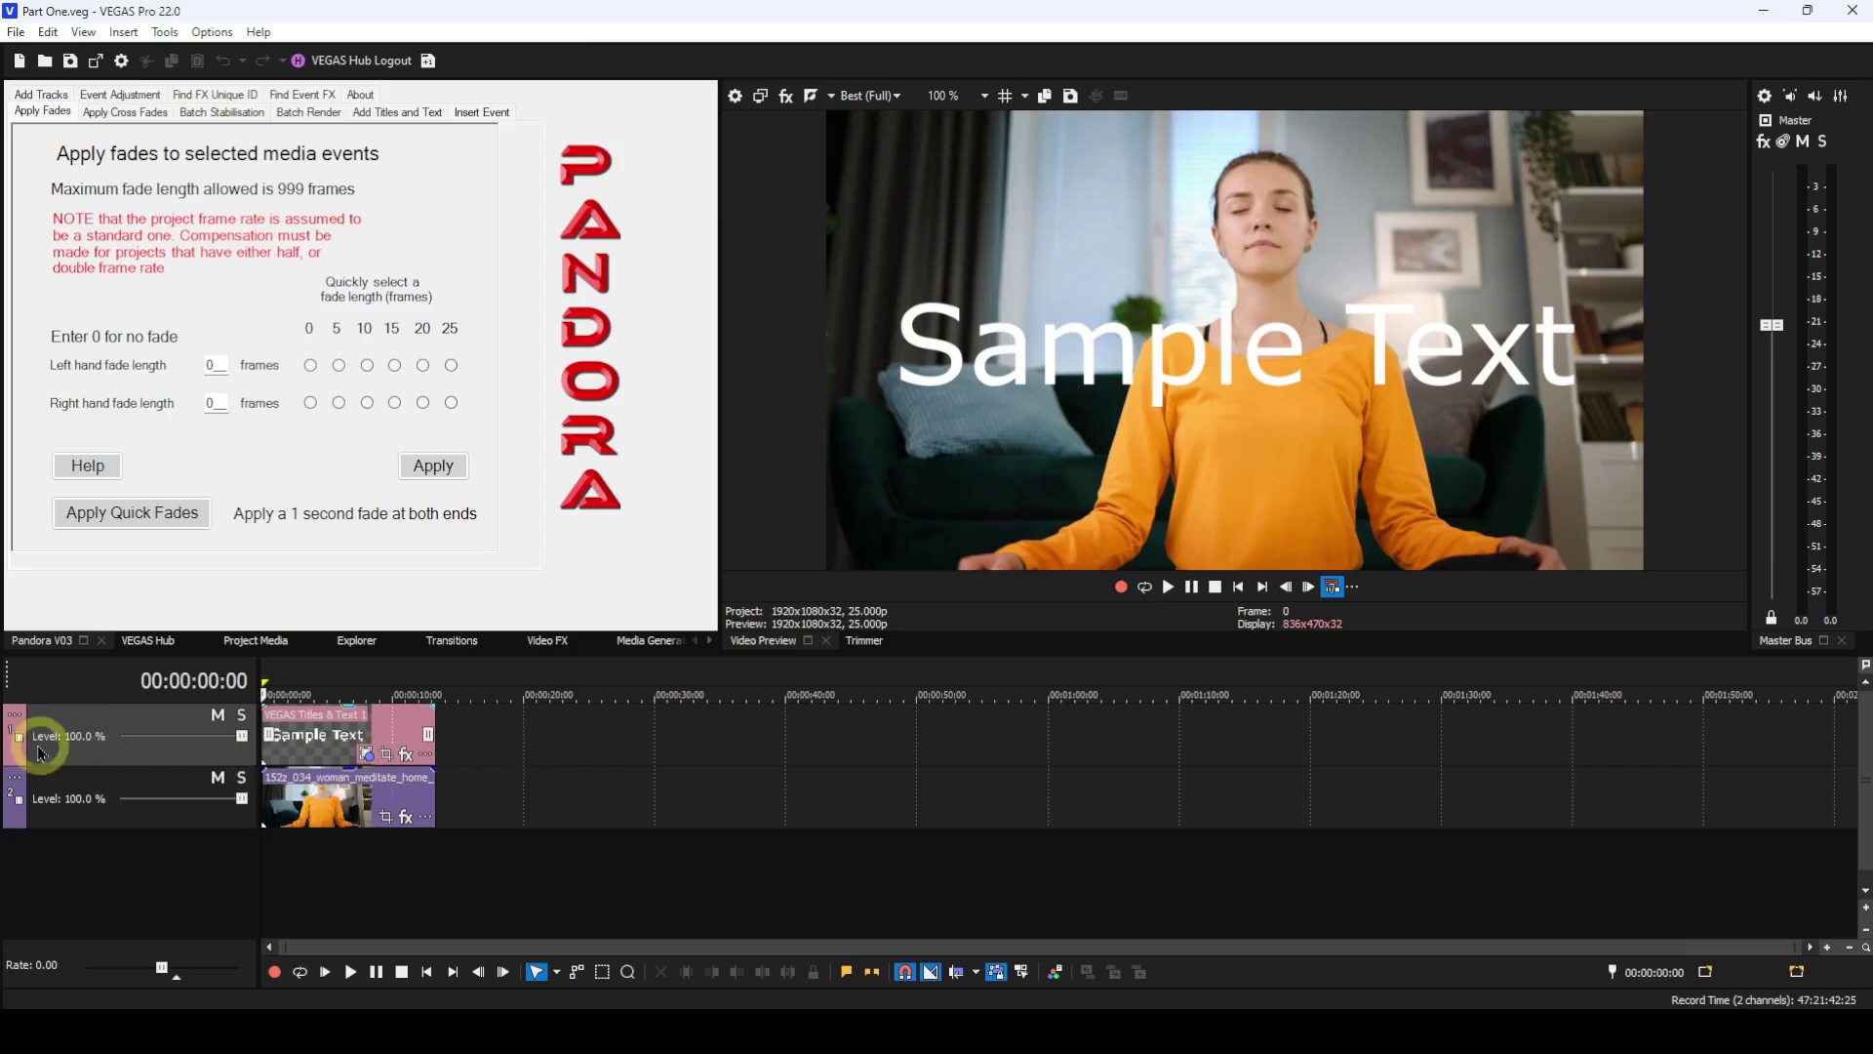
Add the Compositing Mode control to the visible button set of all video track headers.
left_click(16, 715)
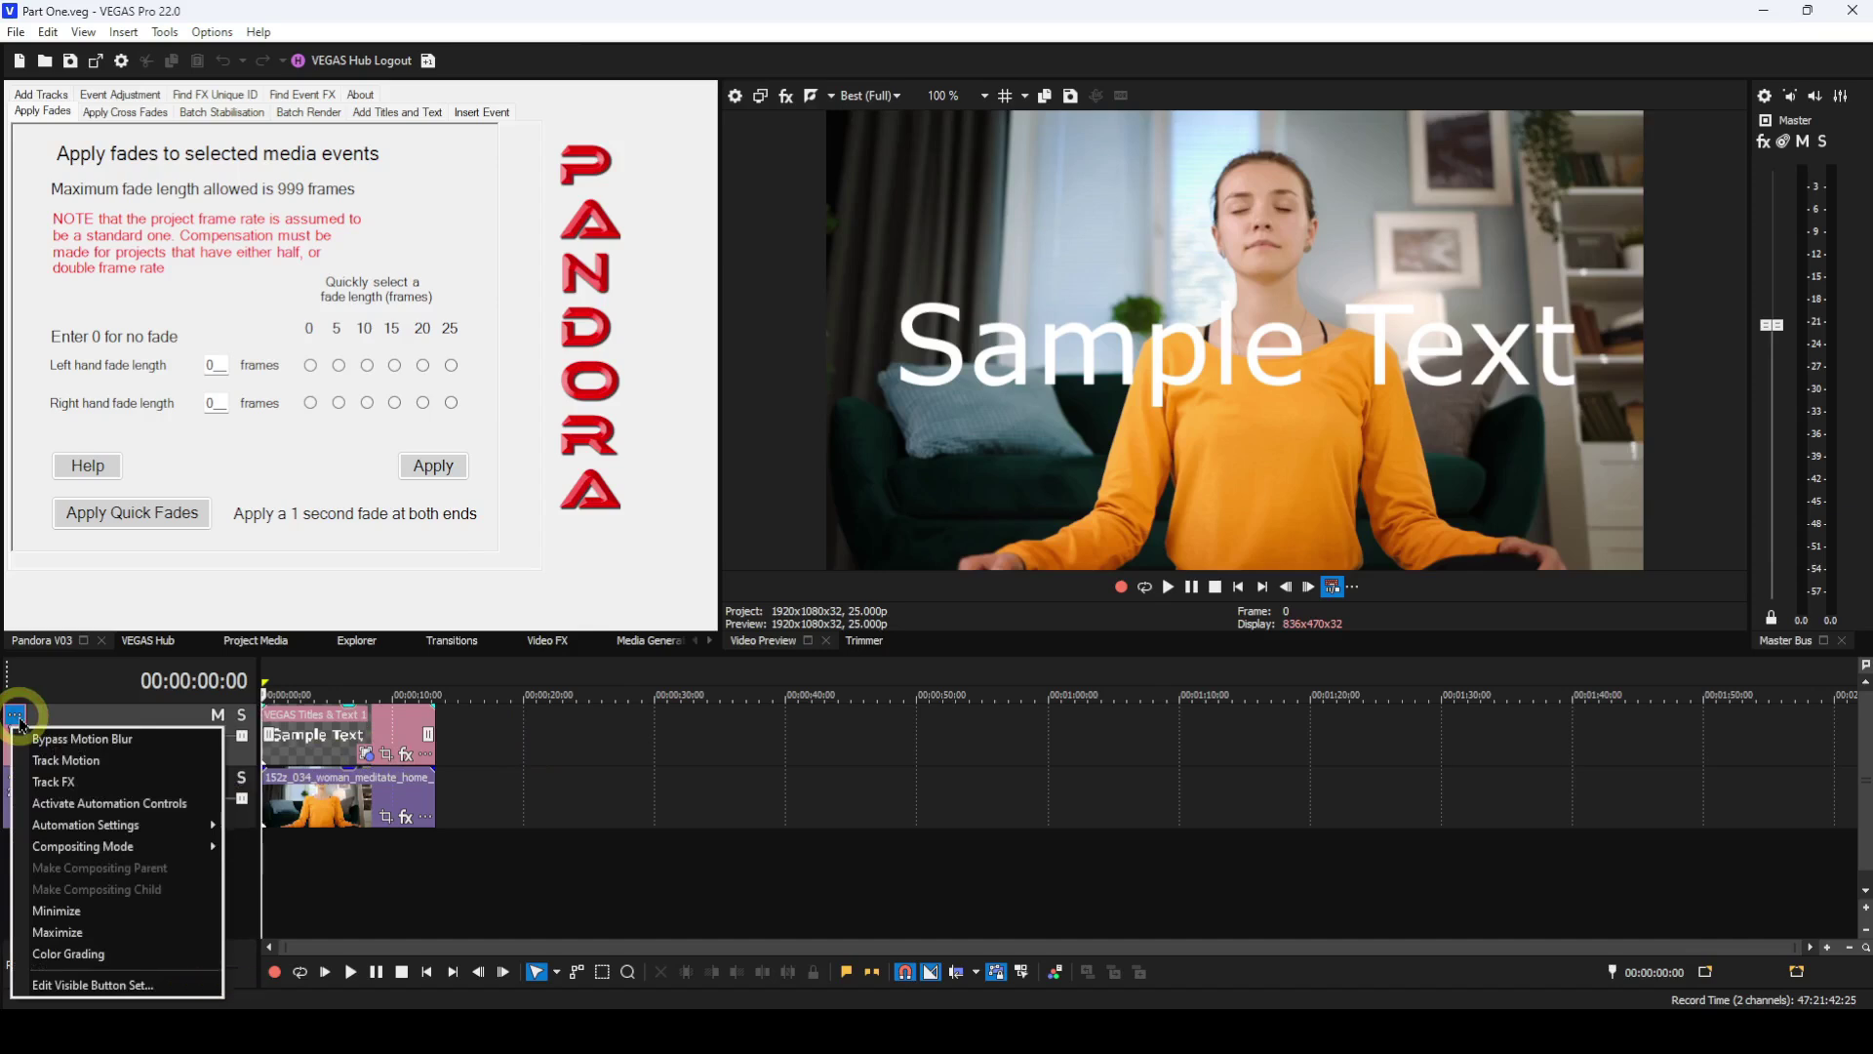
left_click(101, 987)
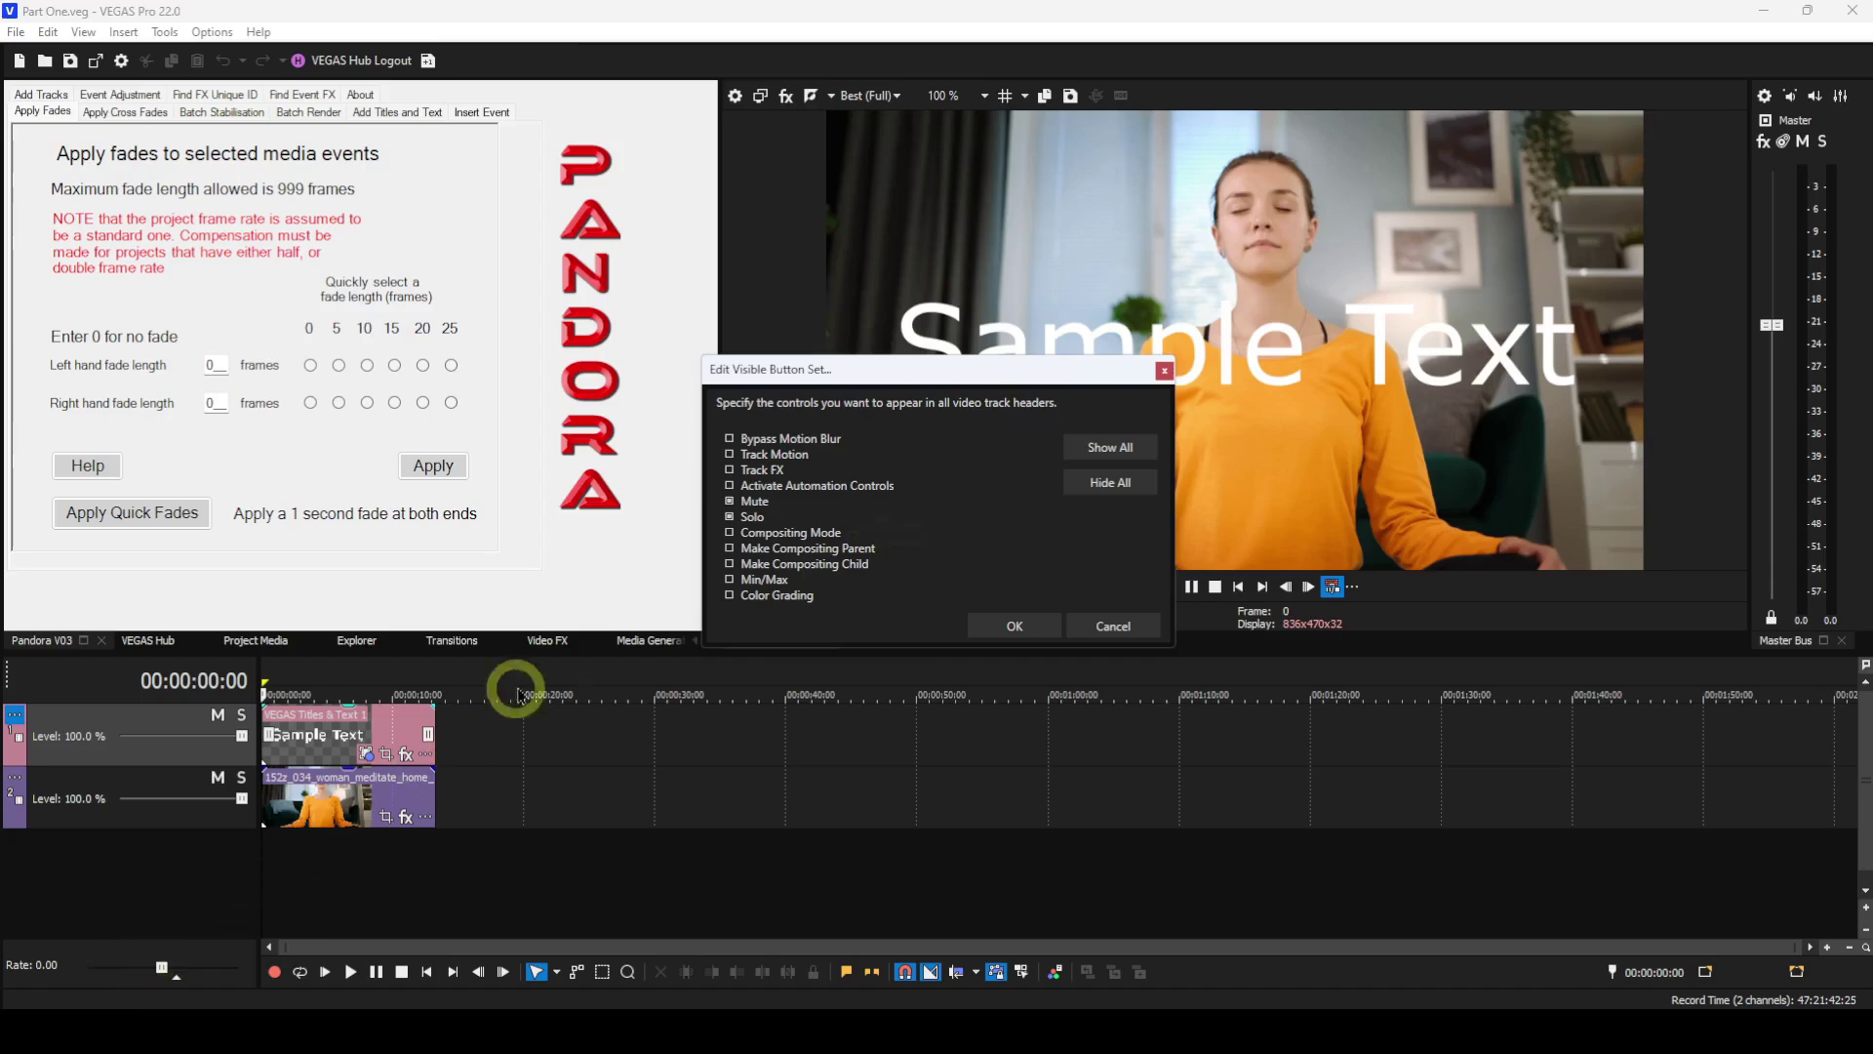
left_click(730, 534)
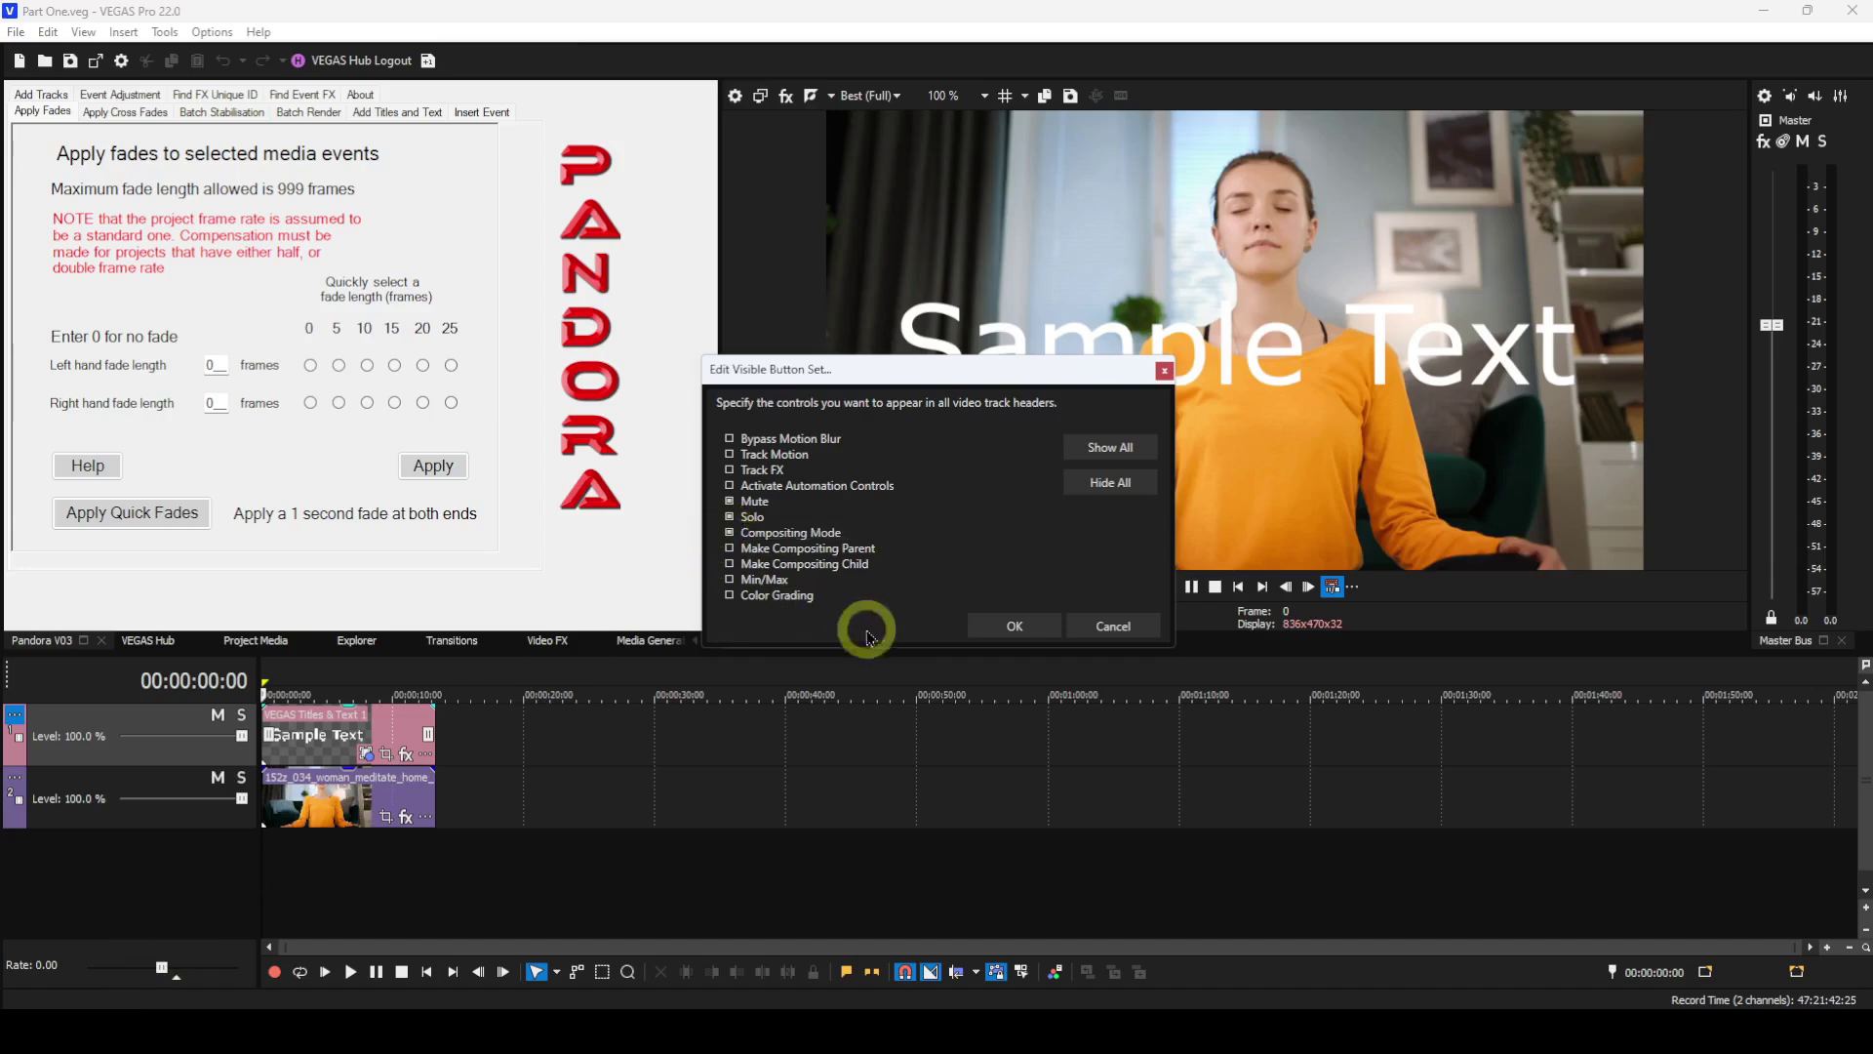
left_click(1002, 635)
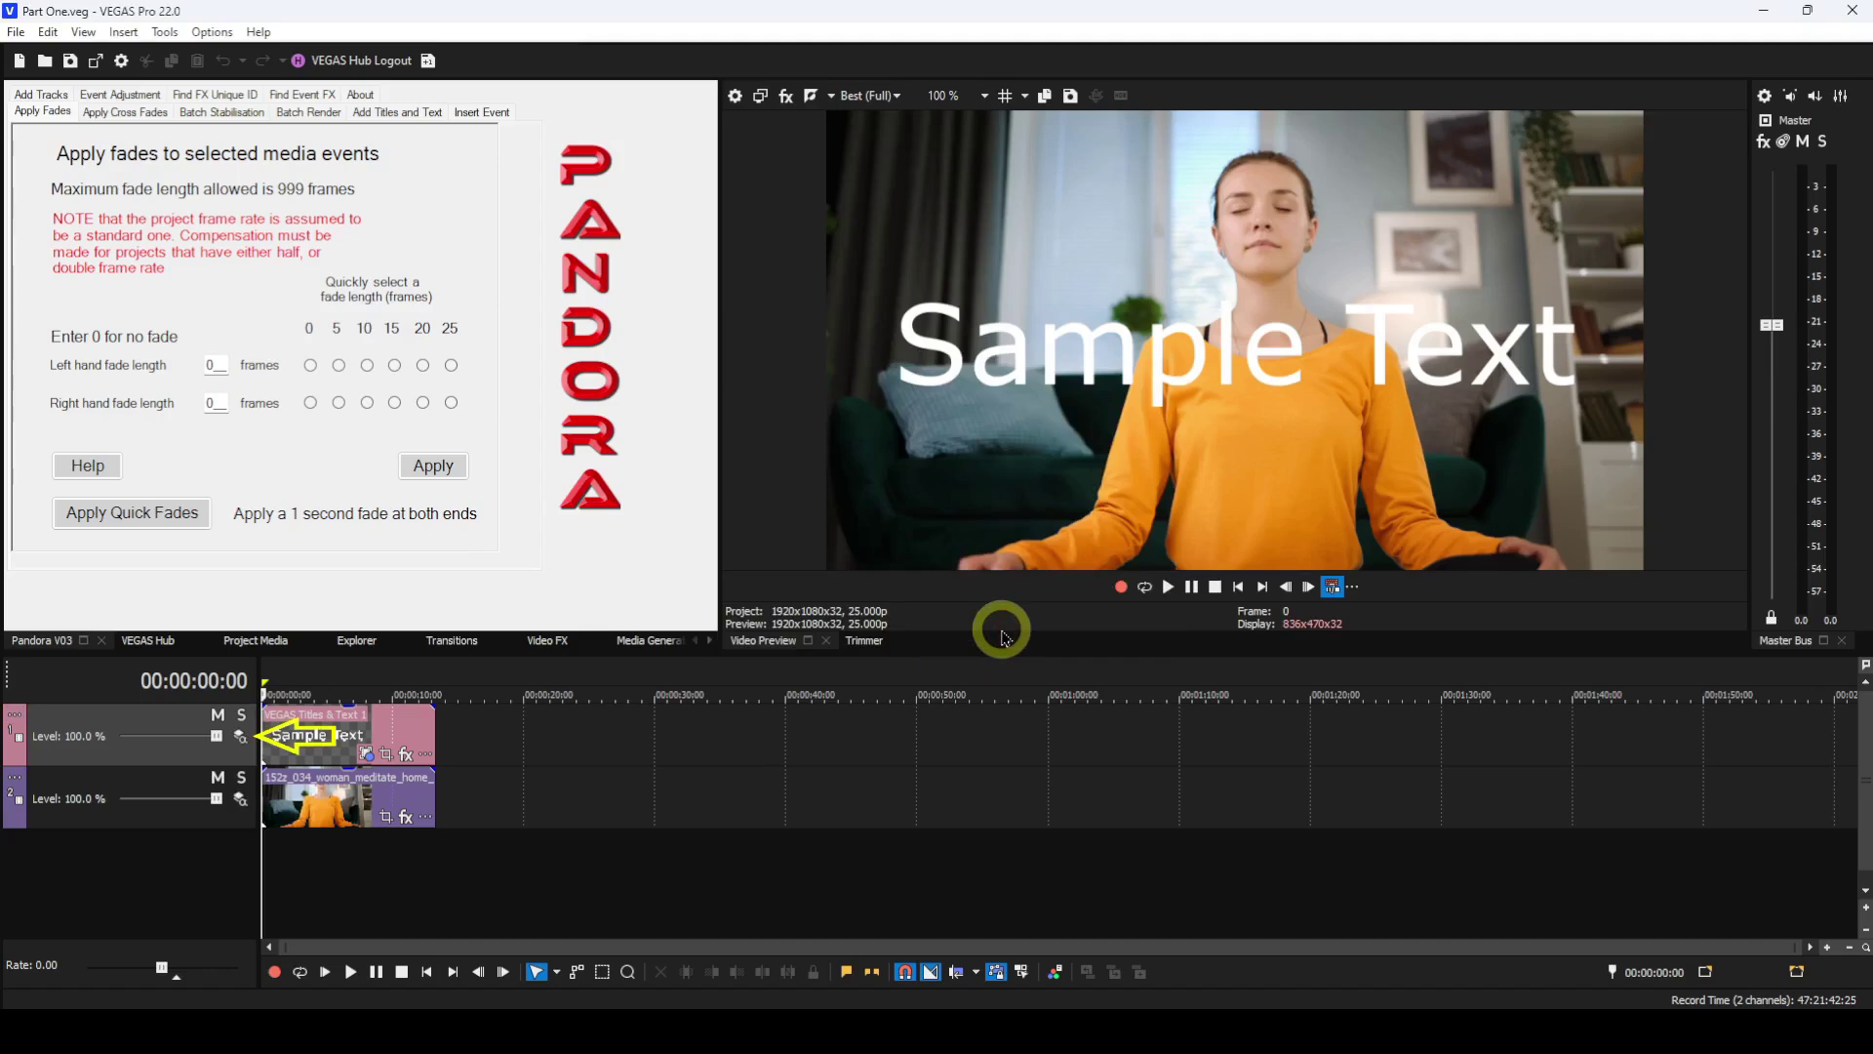
Apply the AI Z-Depth plug-in as the custom compositing mode of the title track.
left_click(242, 742)
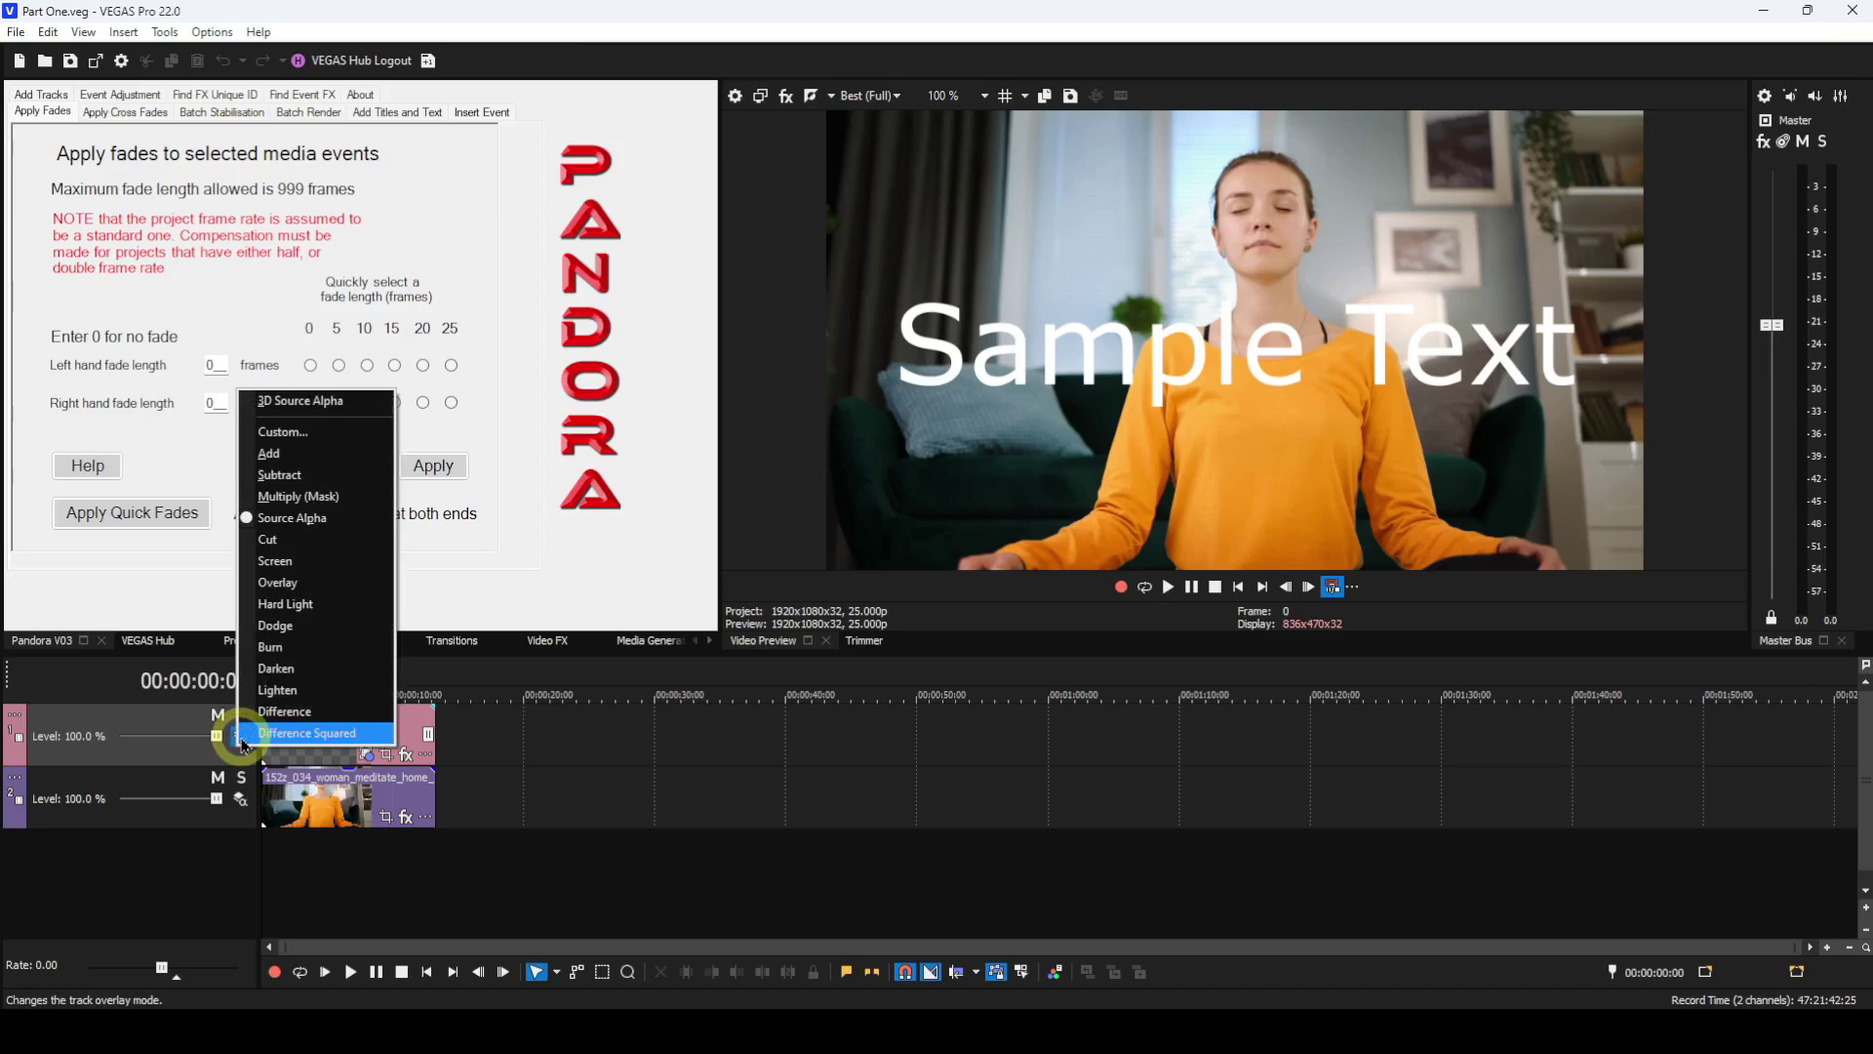
left_click(289, 440)
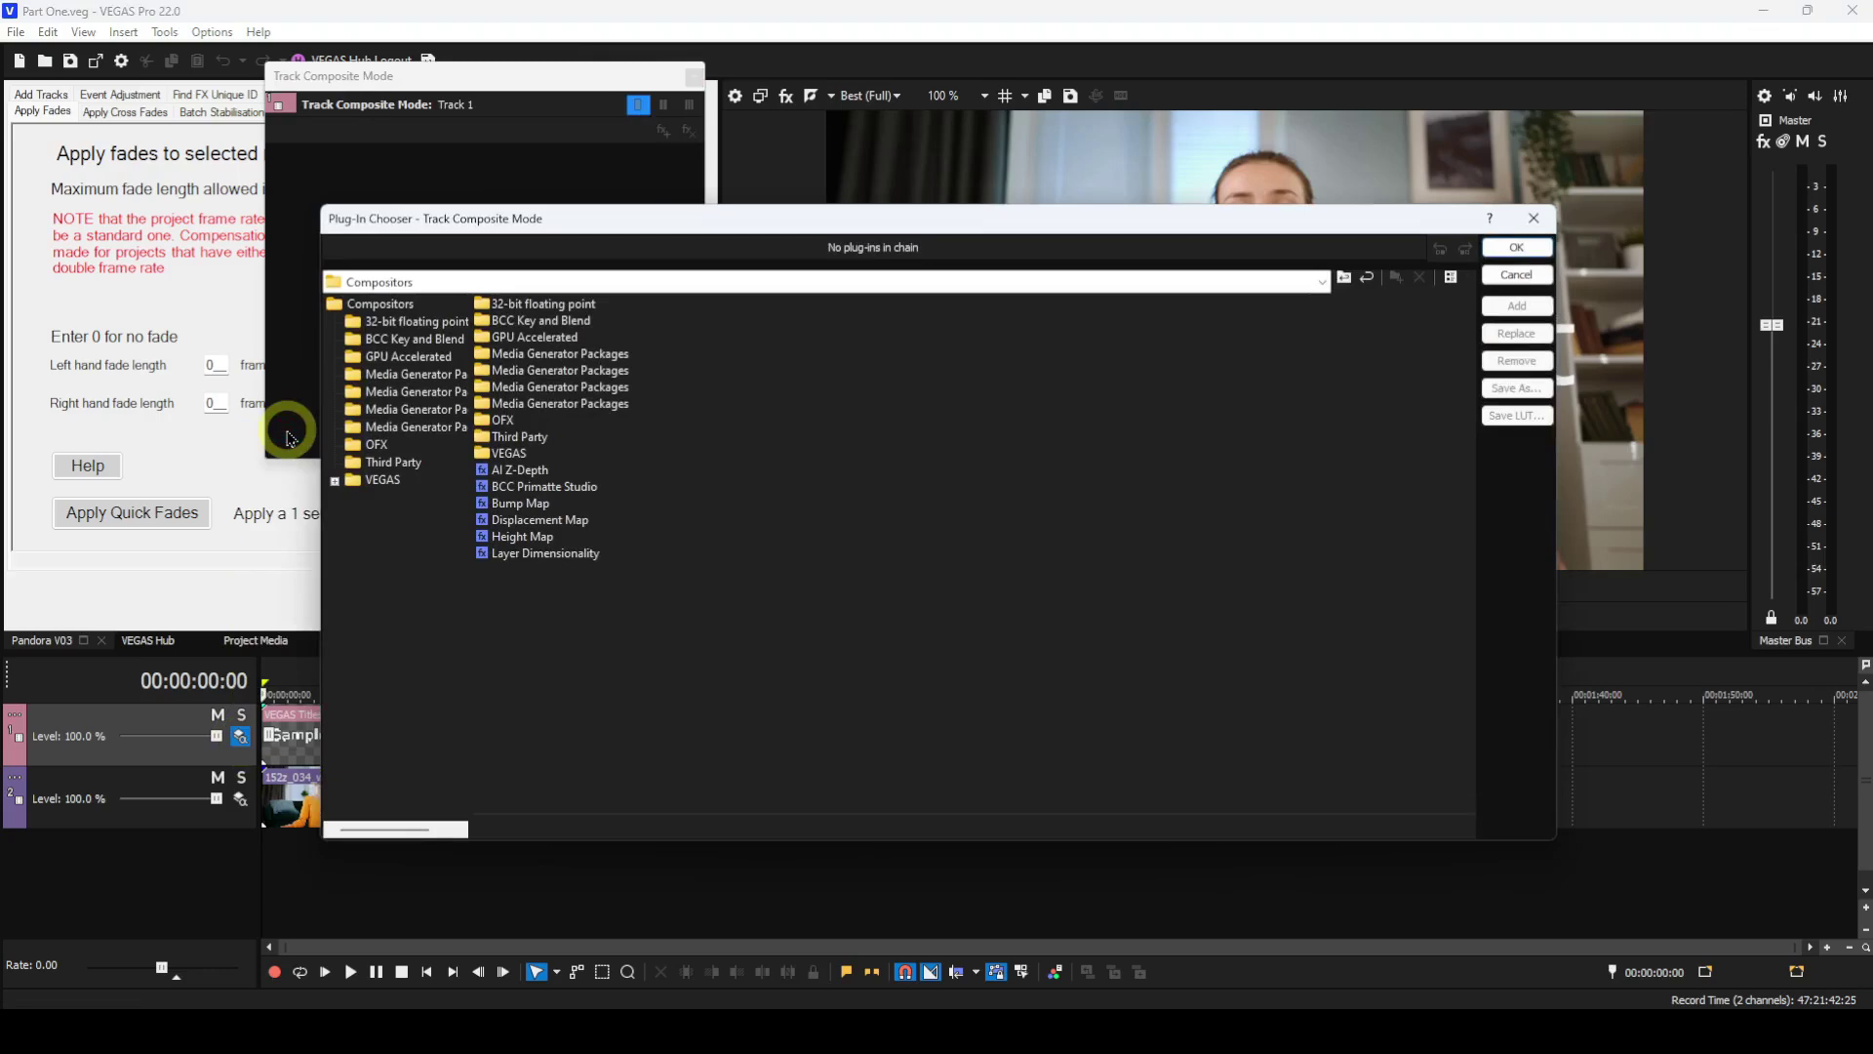
left_click(508, 472)
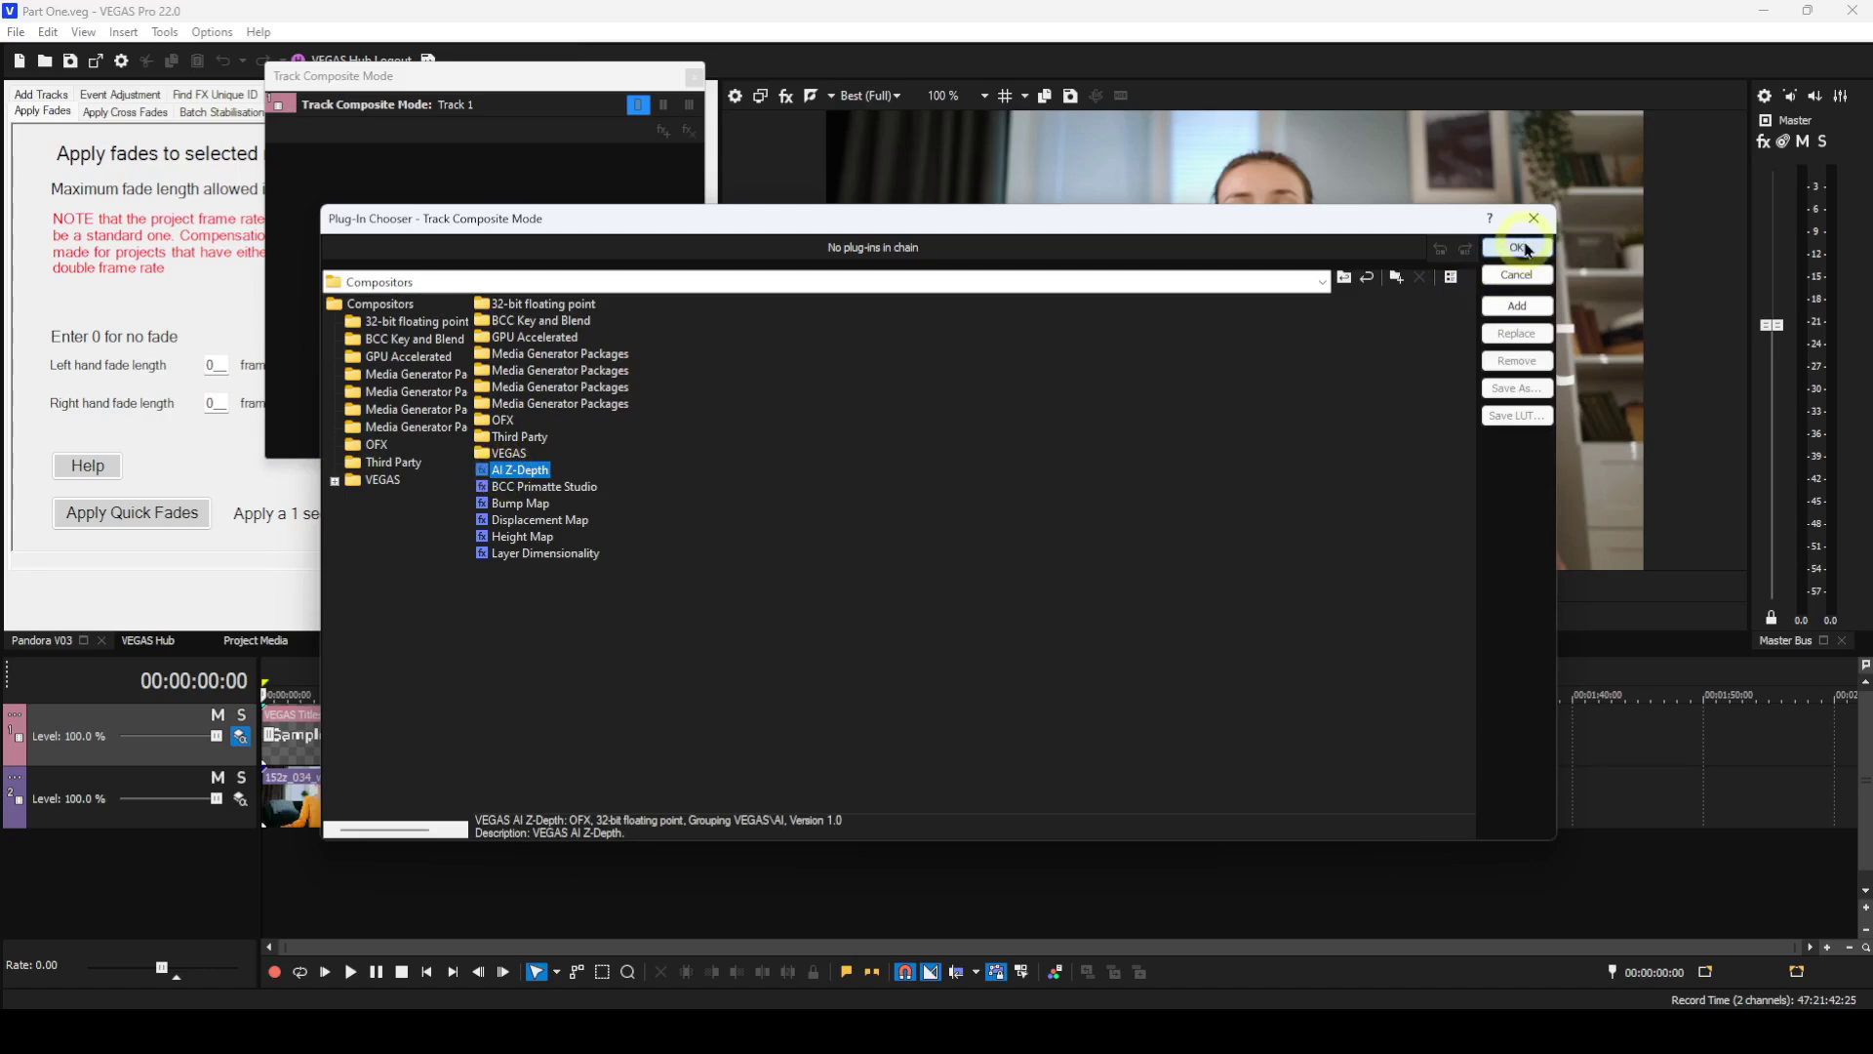
left_click(1517, 248)
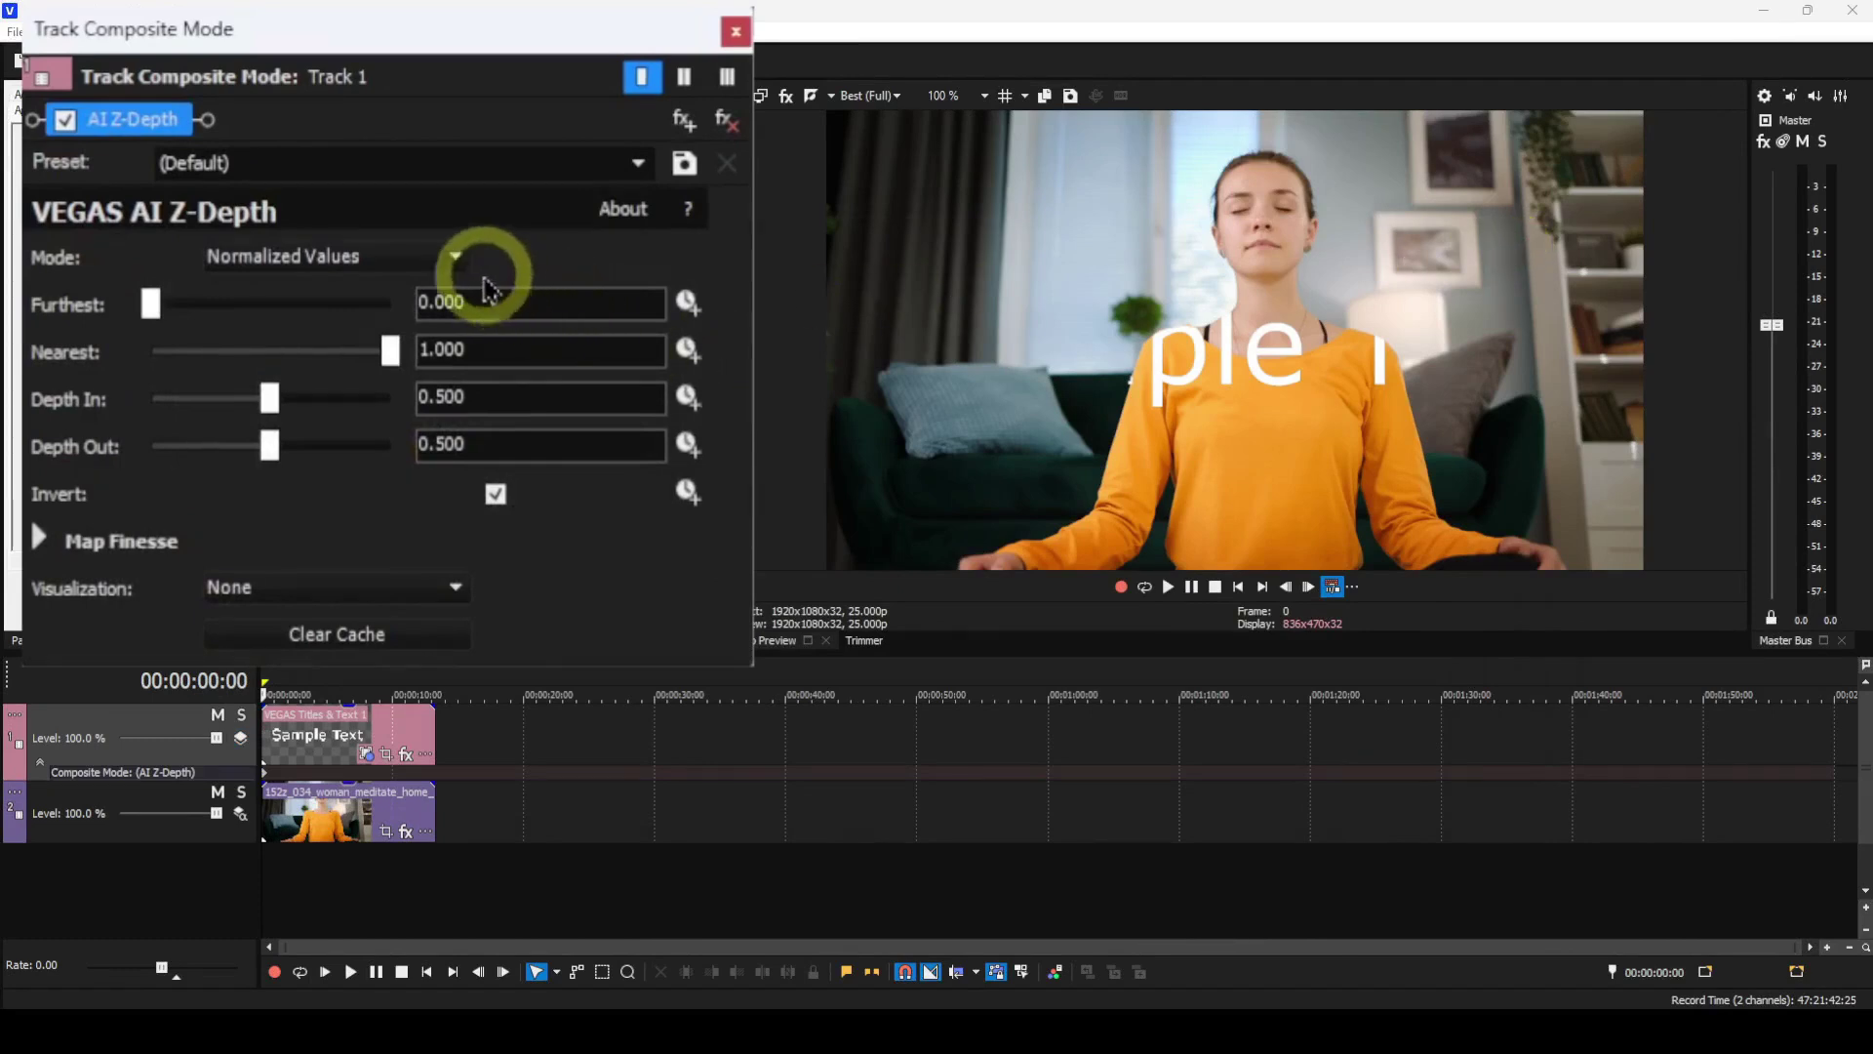
Try the Absolute Values mode for AI Z-Depth, and return the mode to Normalized Values.
left_click(459, 256)
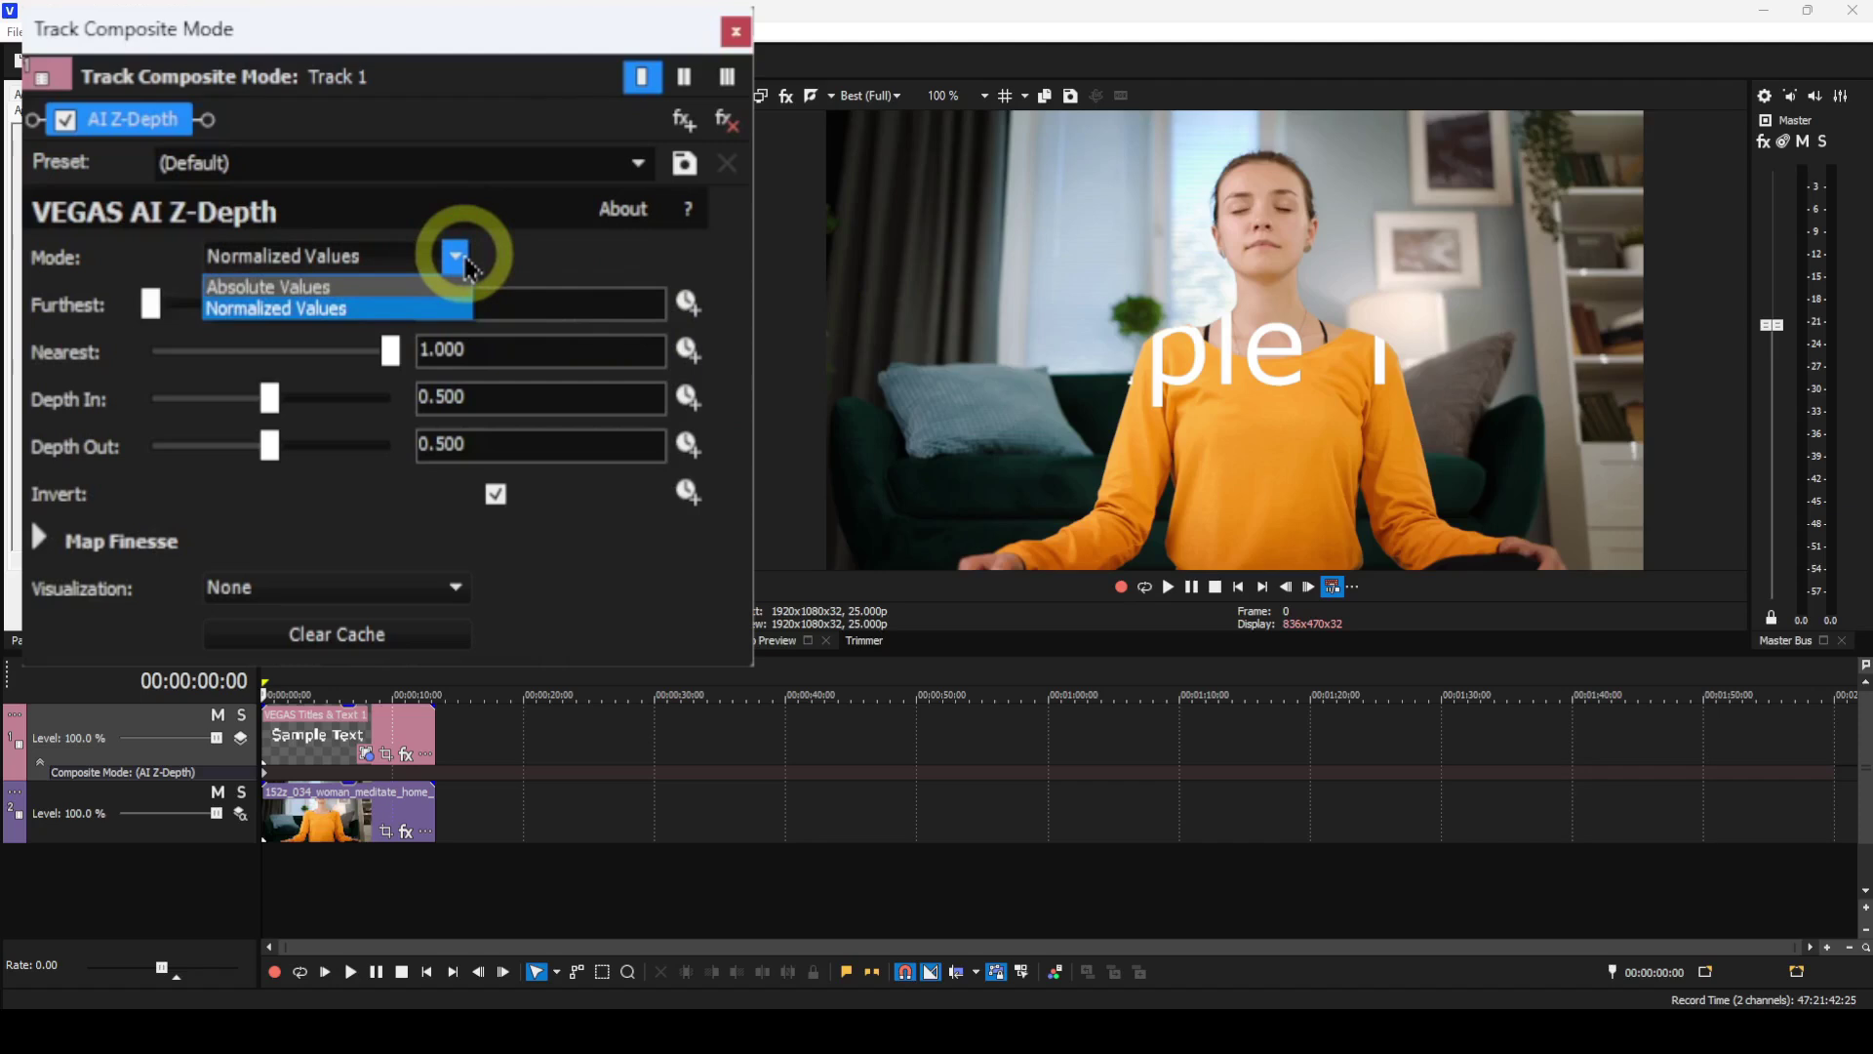
left_click(355, 286)
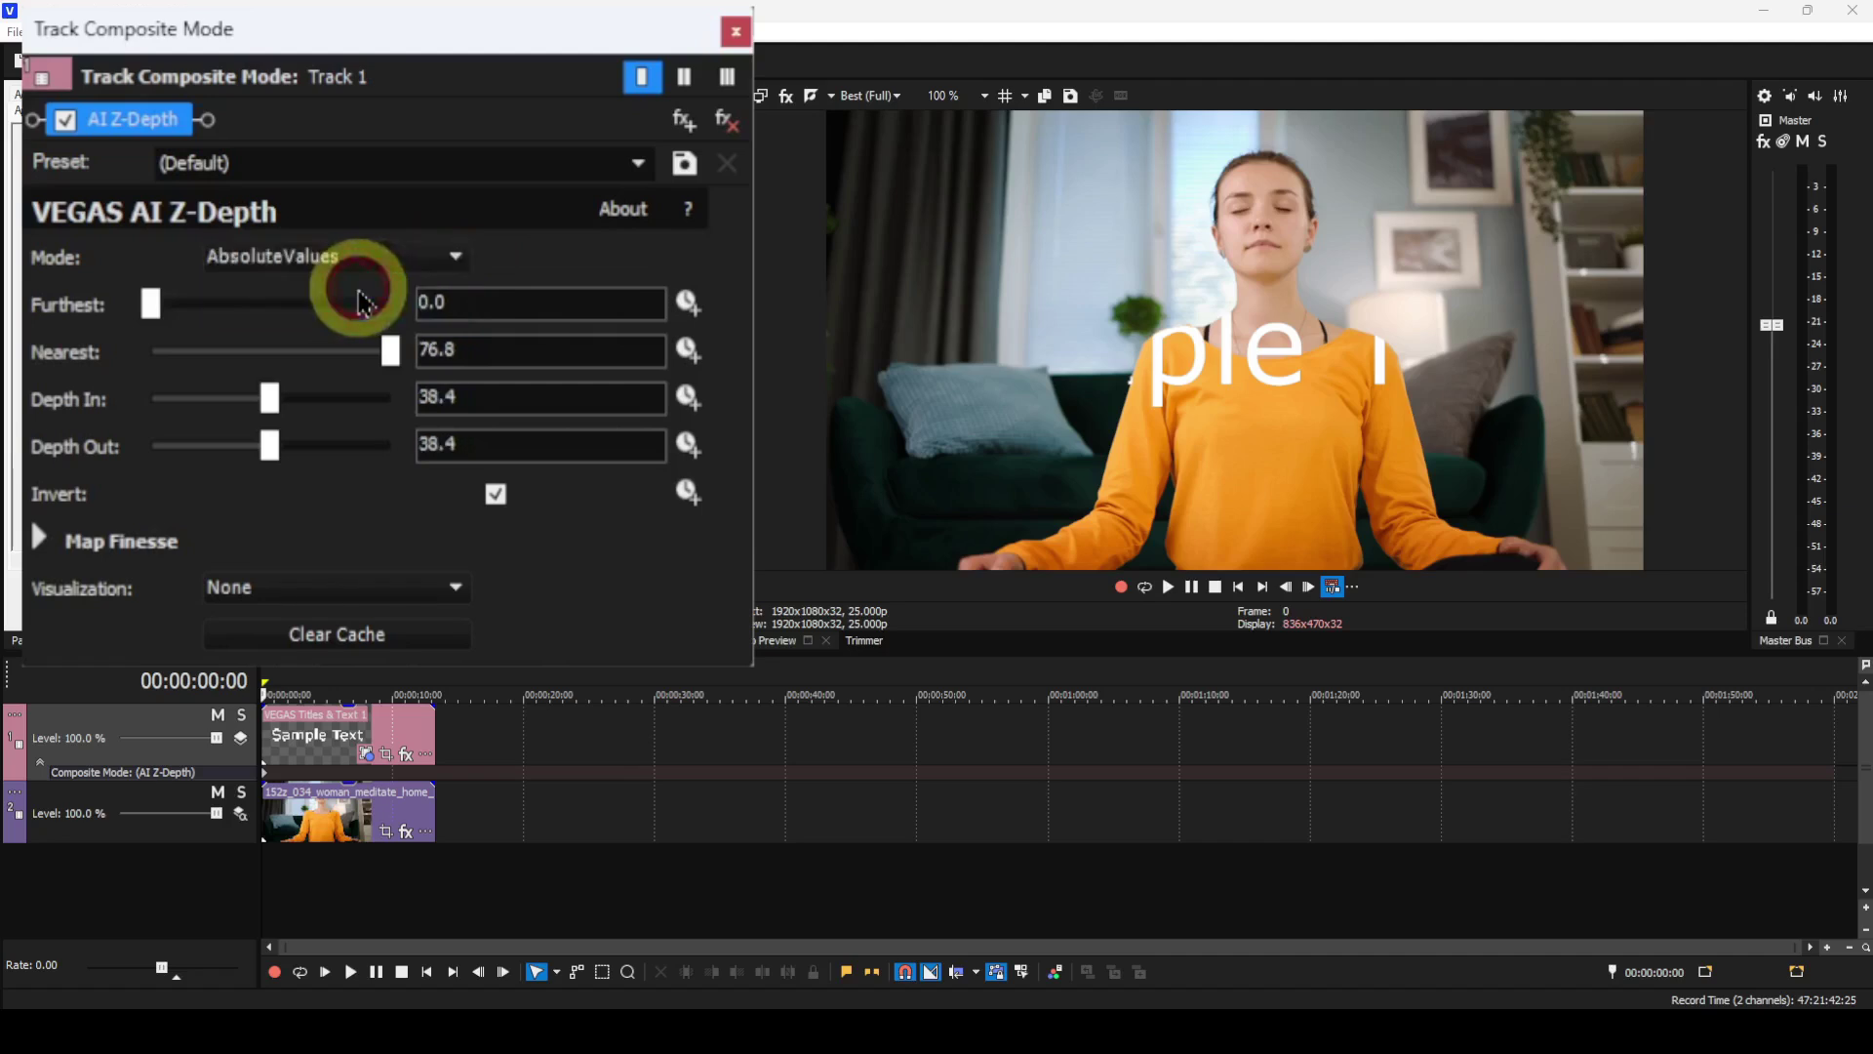
left_click(456, 257)
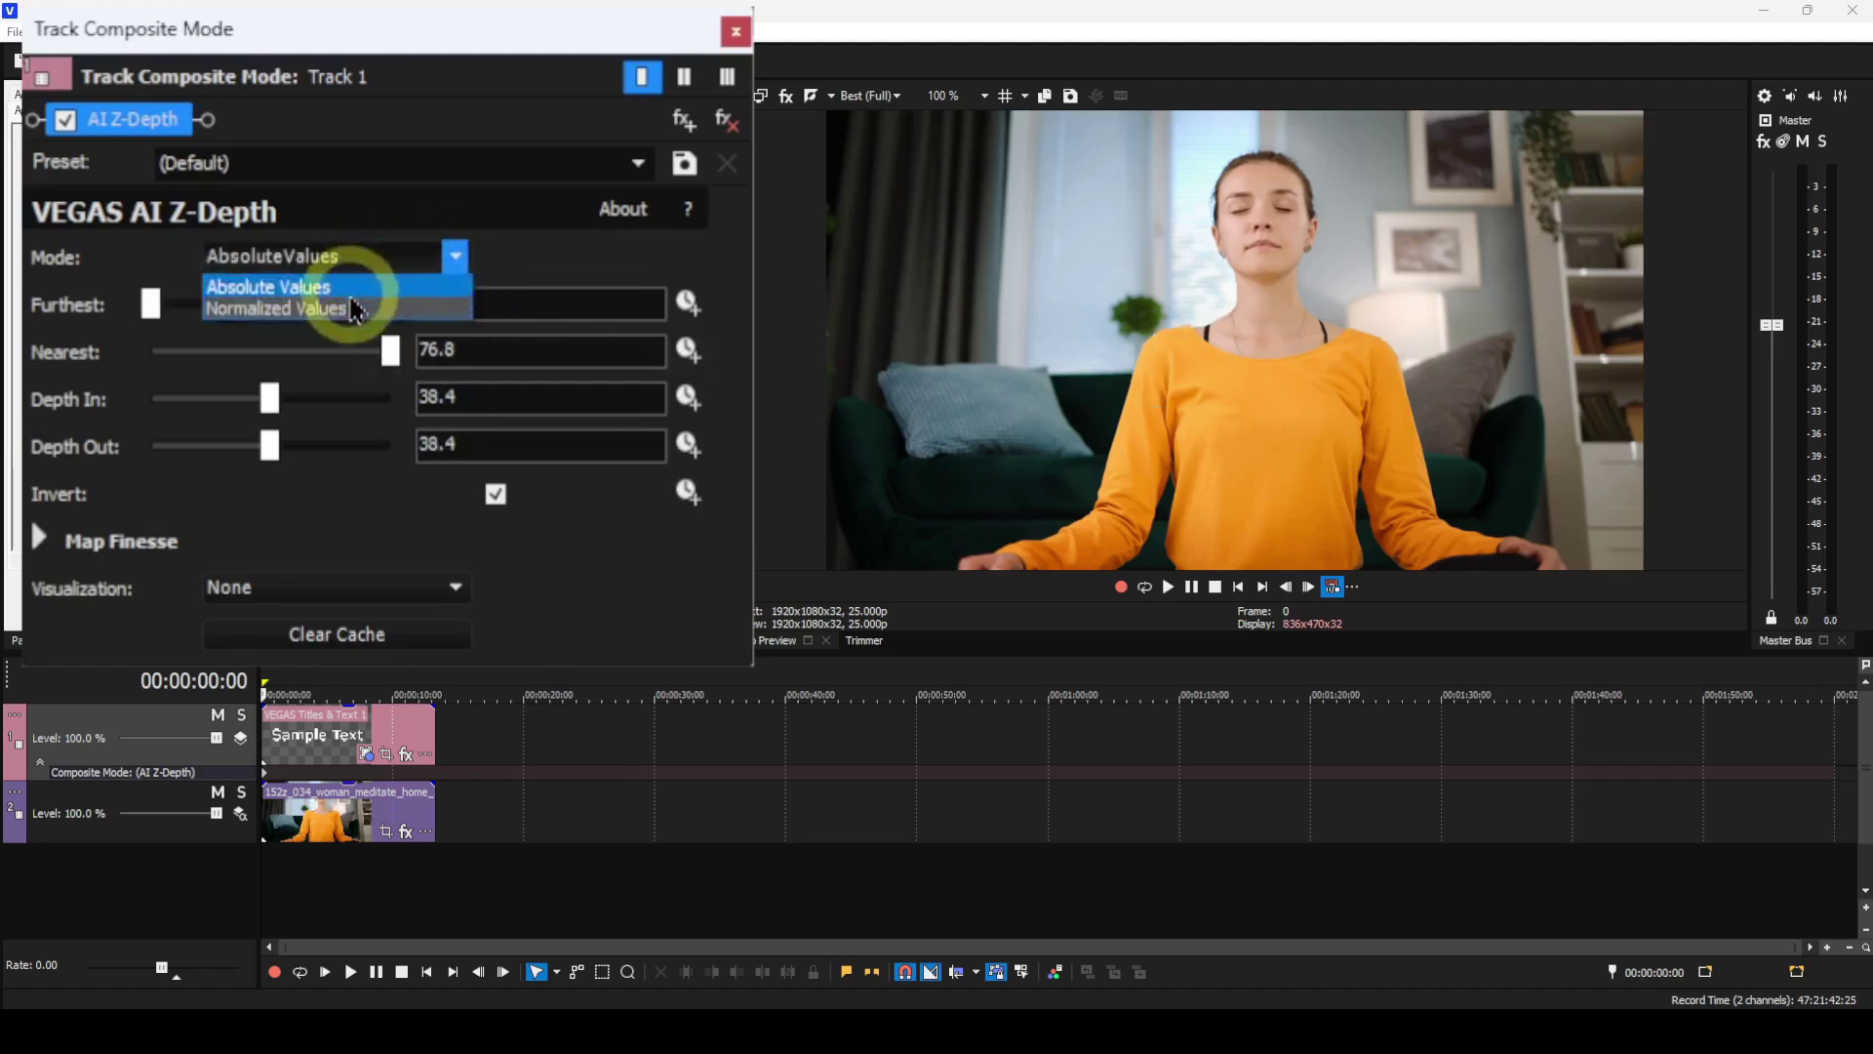
left_click(343, 311)
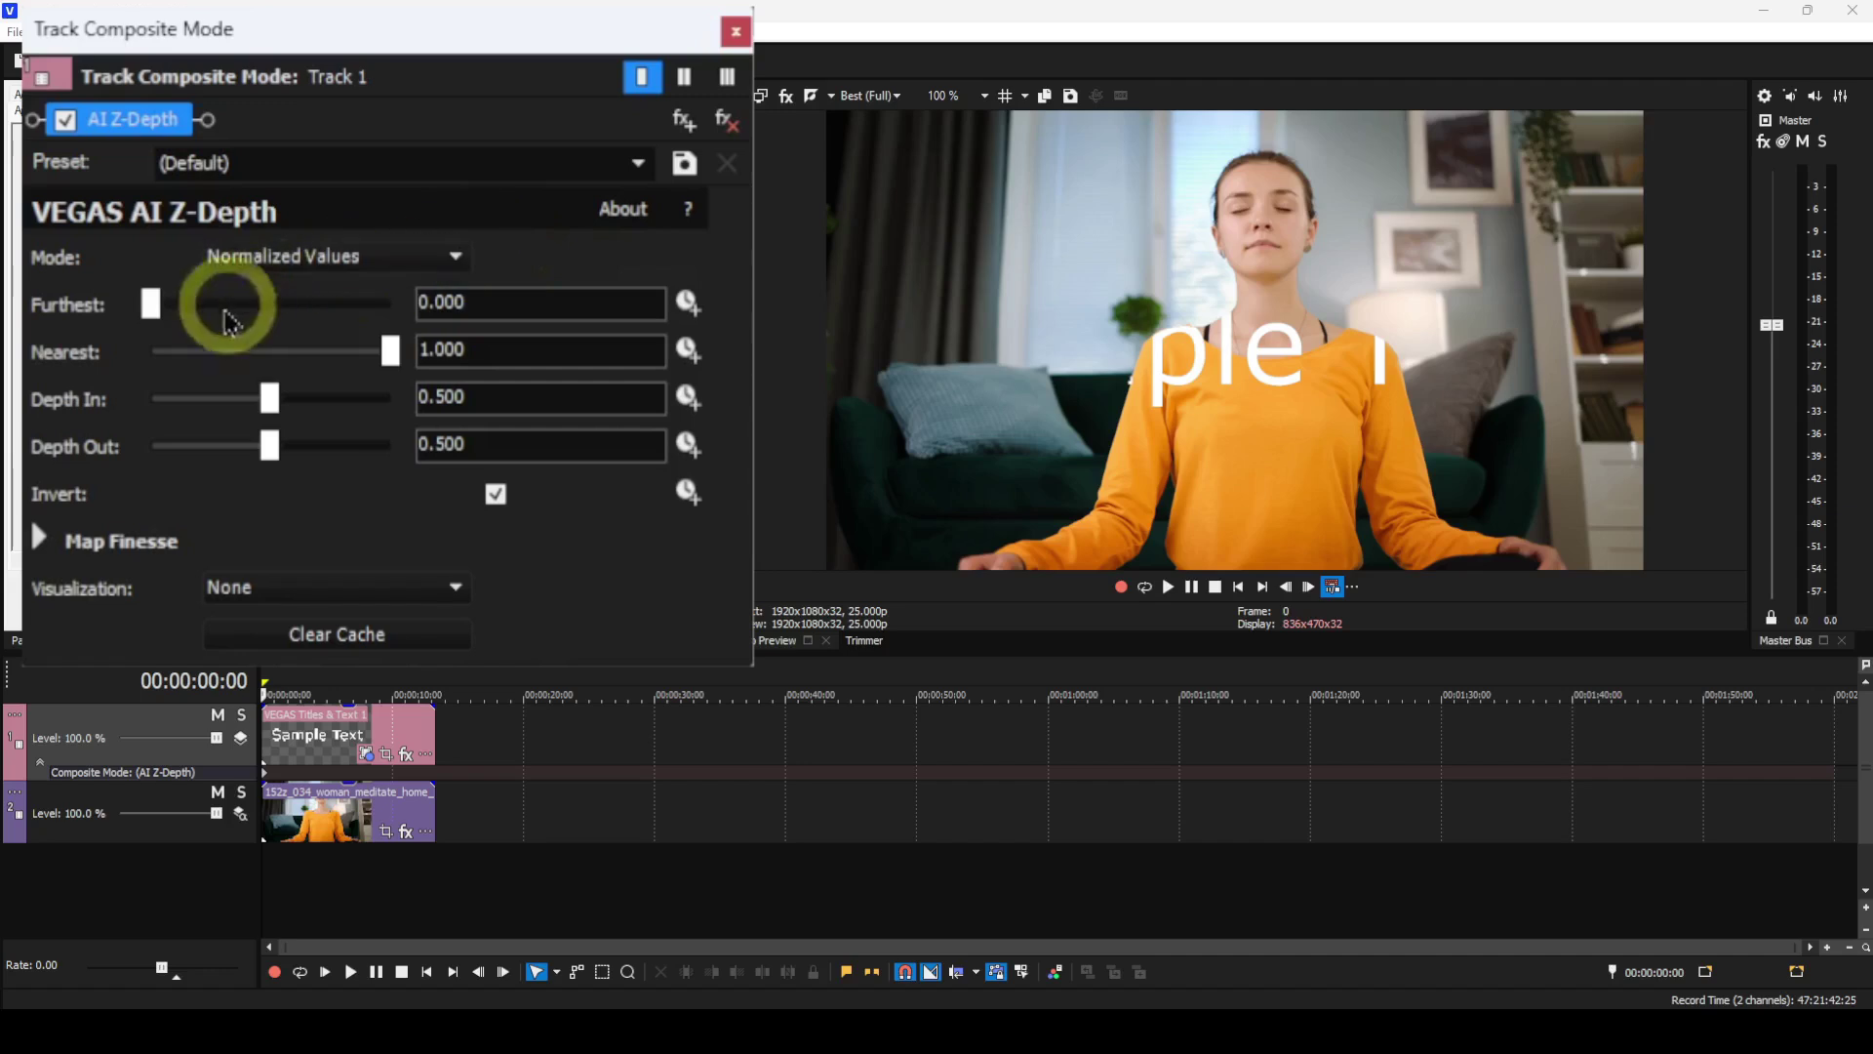
Turn off Invert so the title sits behind the woman, and check the Map Finesse options.
left_click(497, 496)
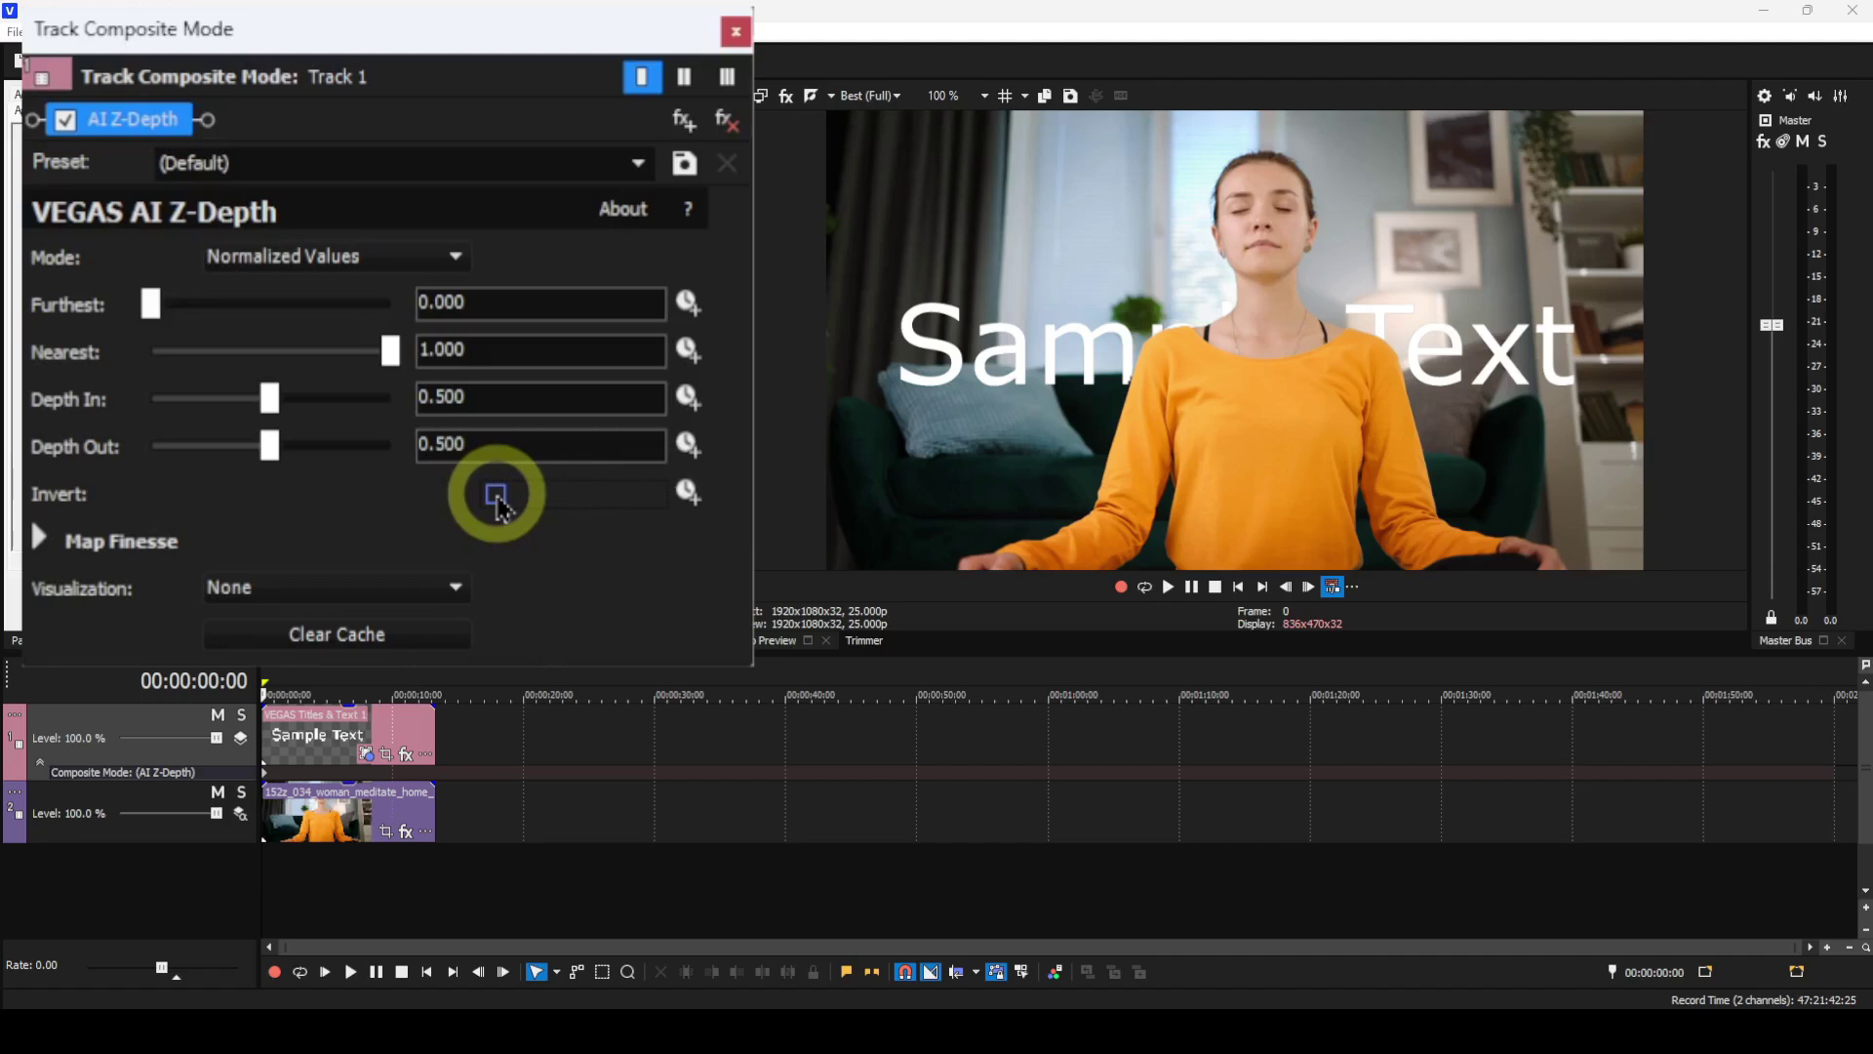
left_click(37, 538)
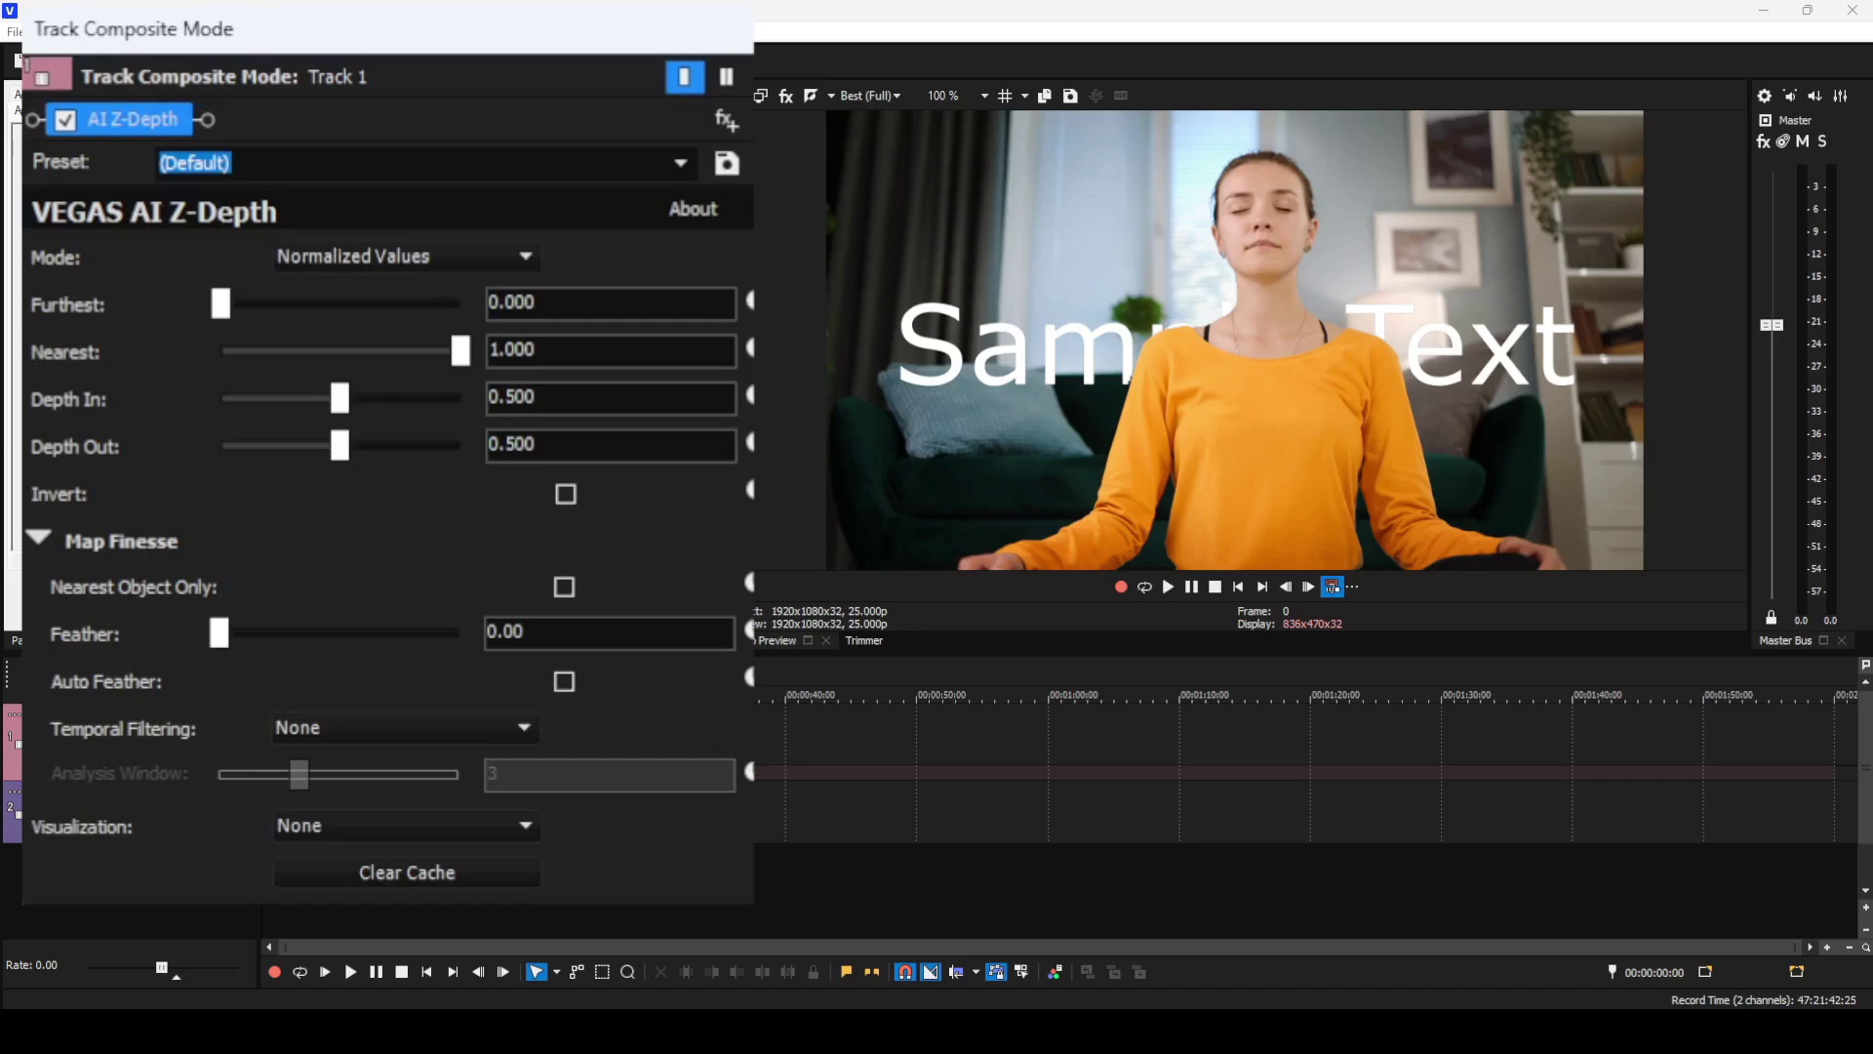
left_click(40, 543)
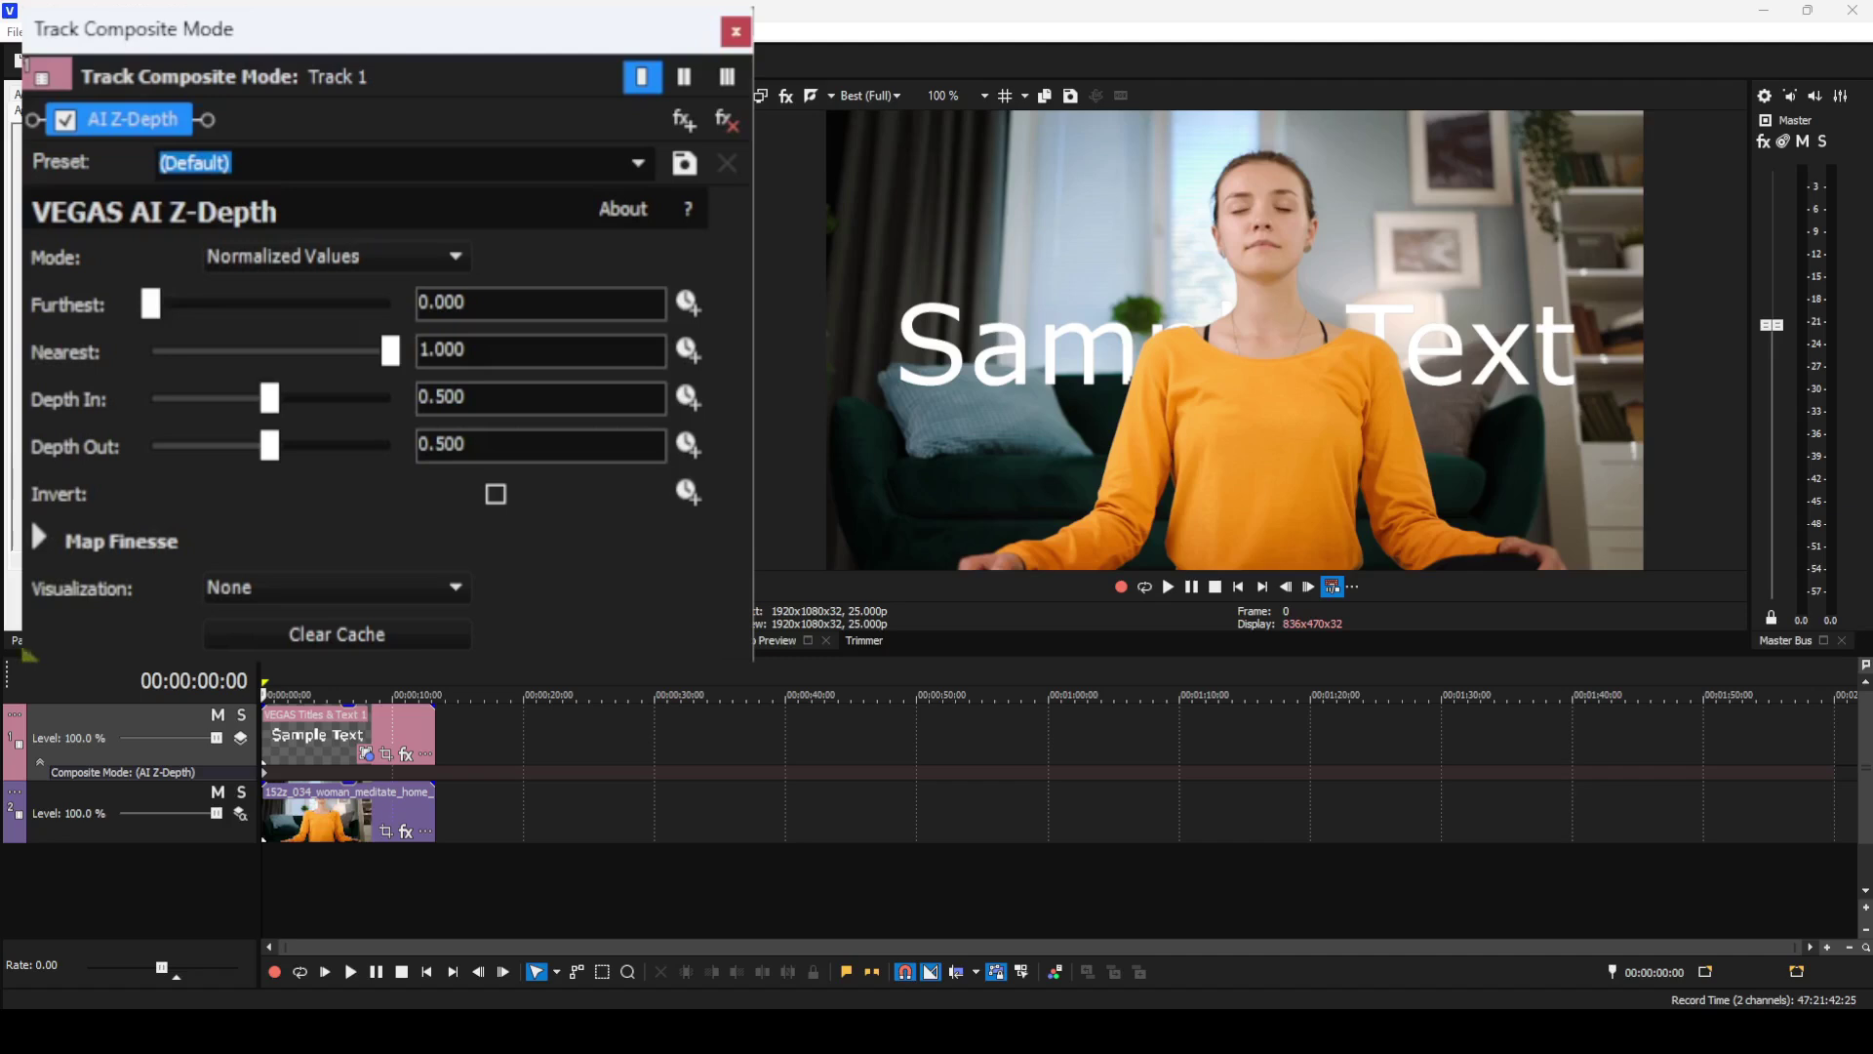
Examine the Thresholded depth visualization with Invert on and off, and set the visualization back to None.
left_click(456, 589)
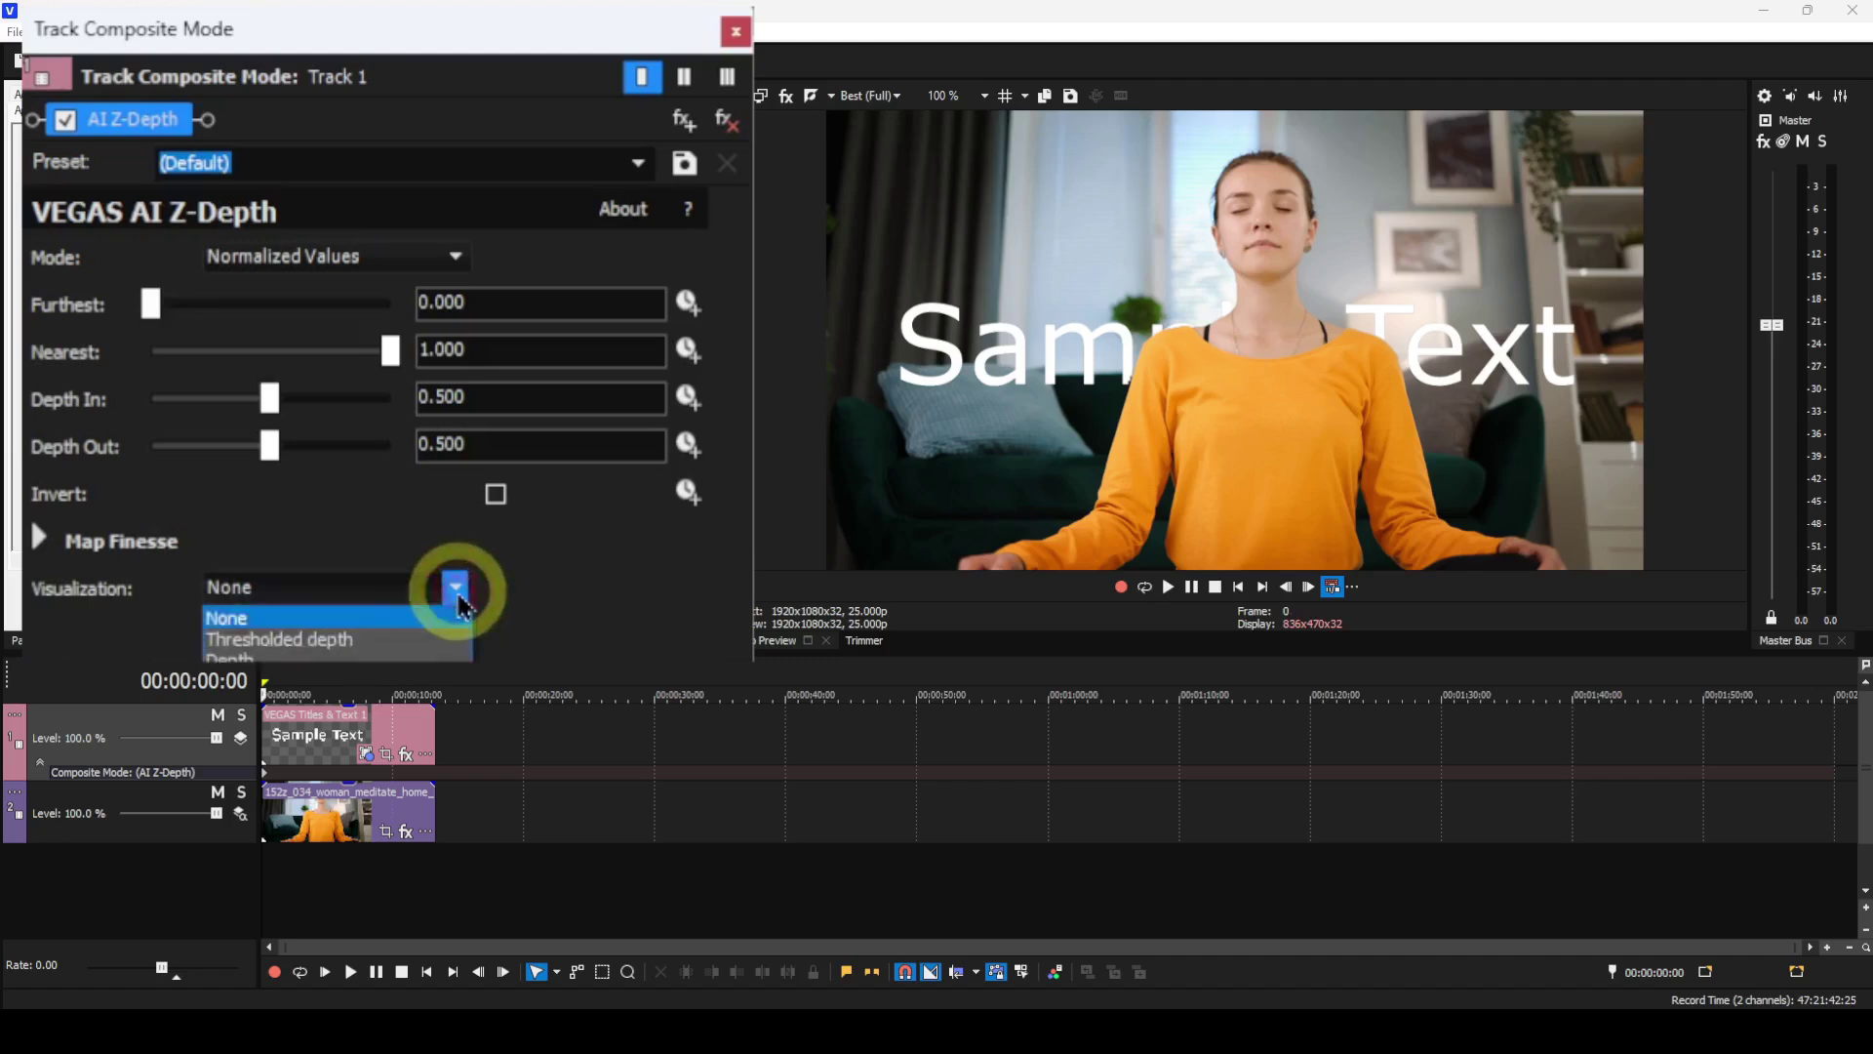
left_click(357, 644)
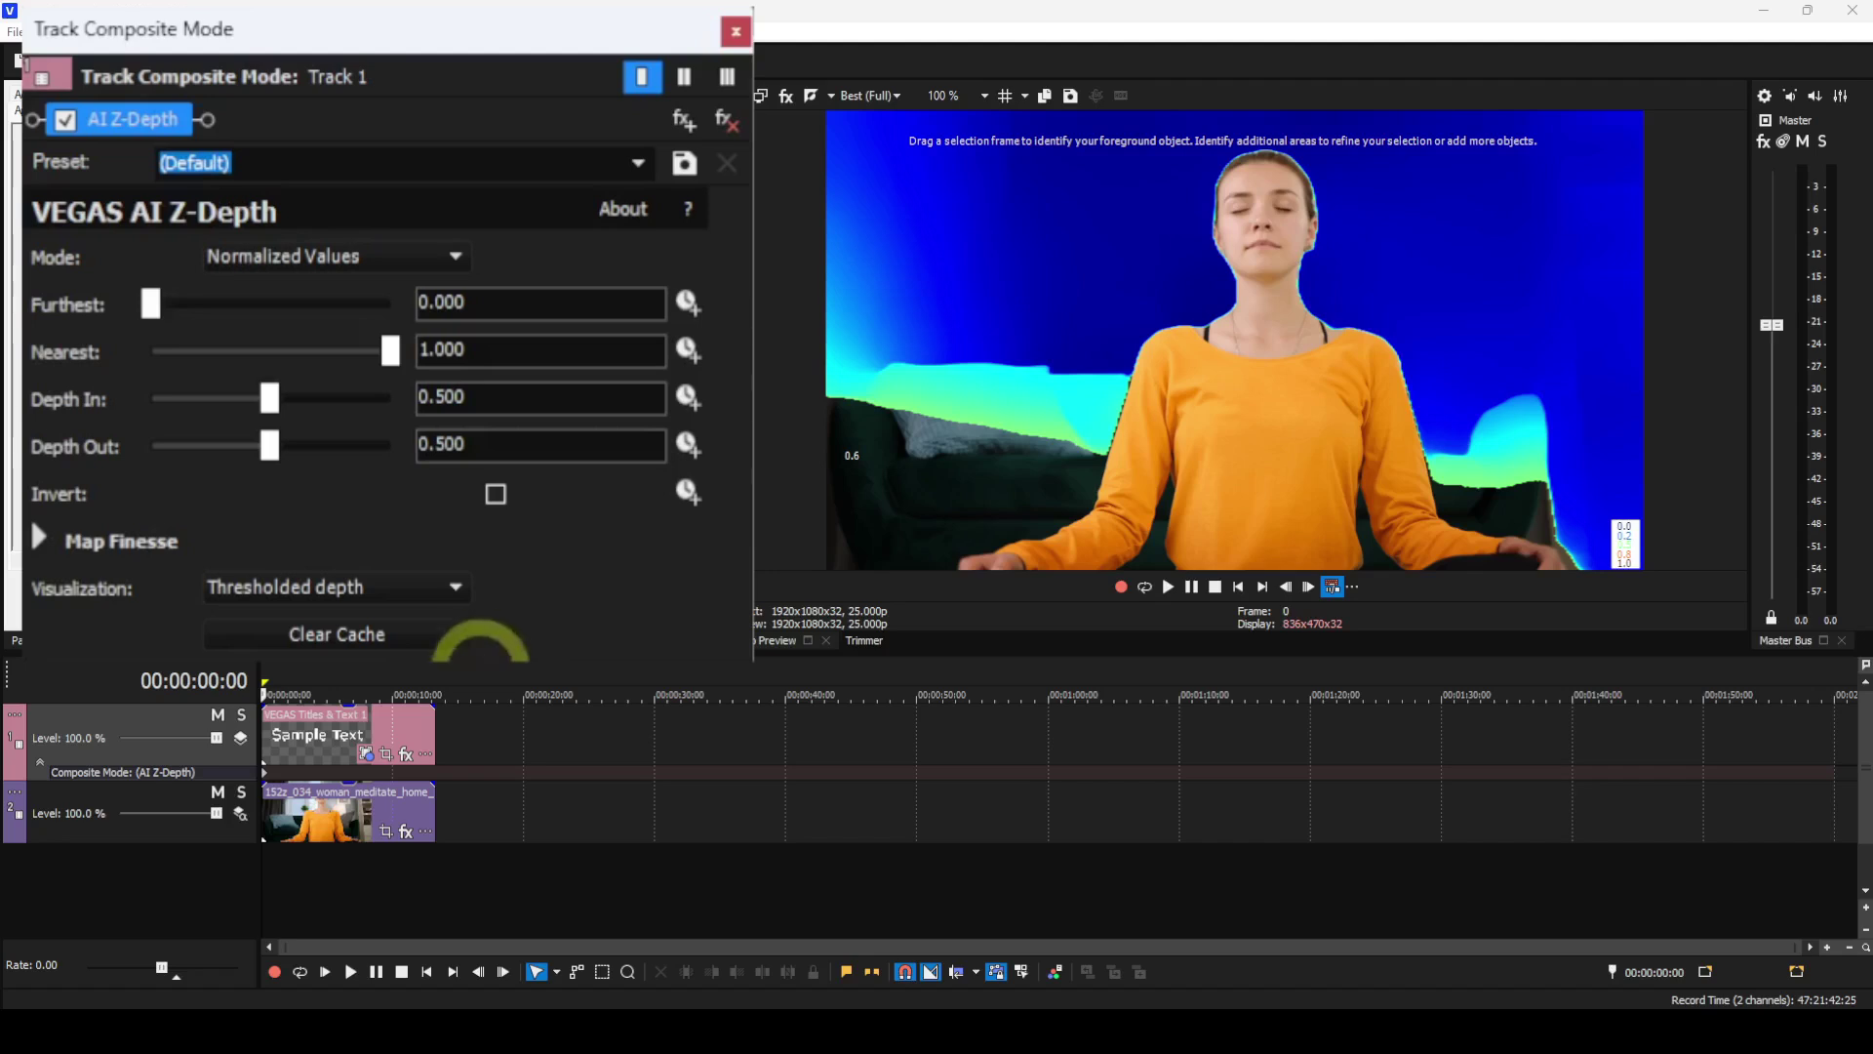
left_click(495, 494)
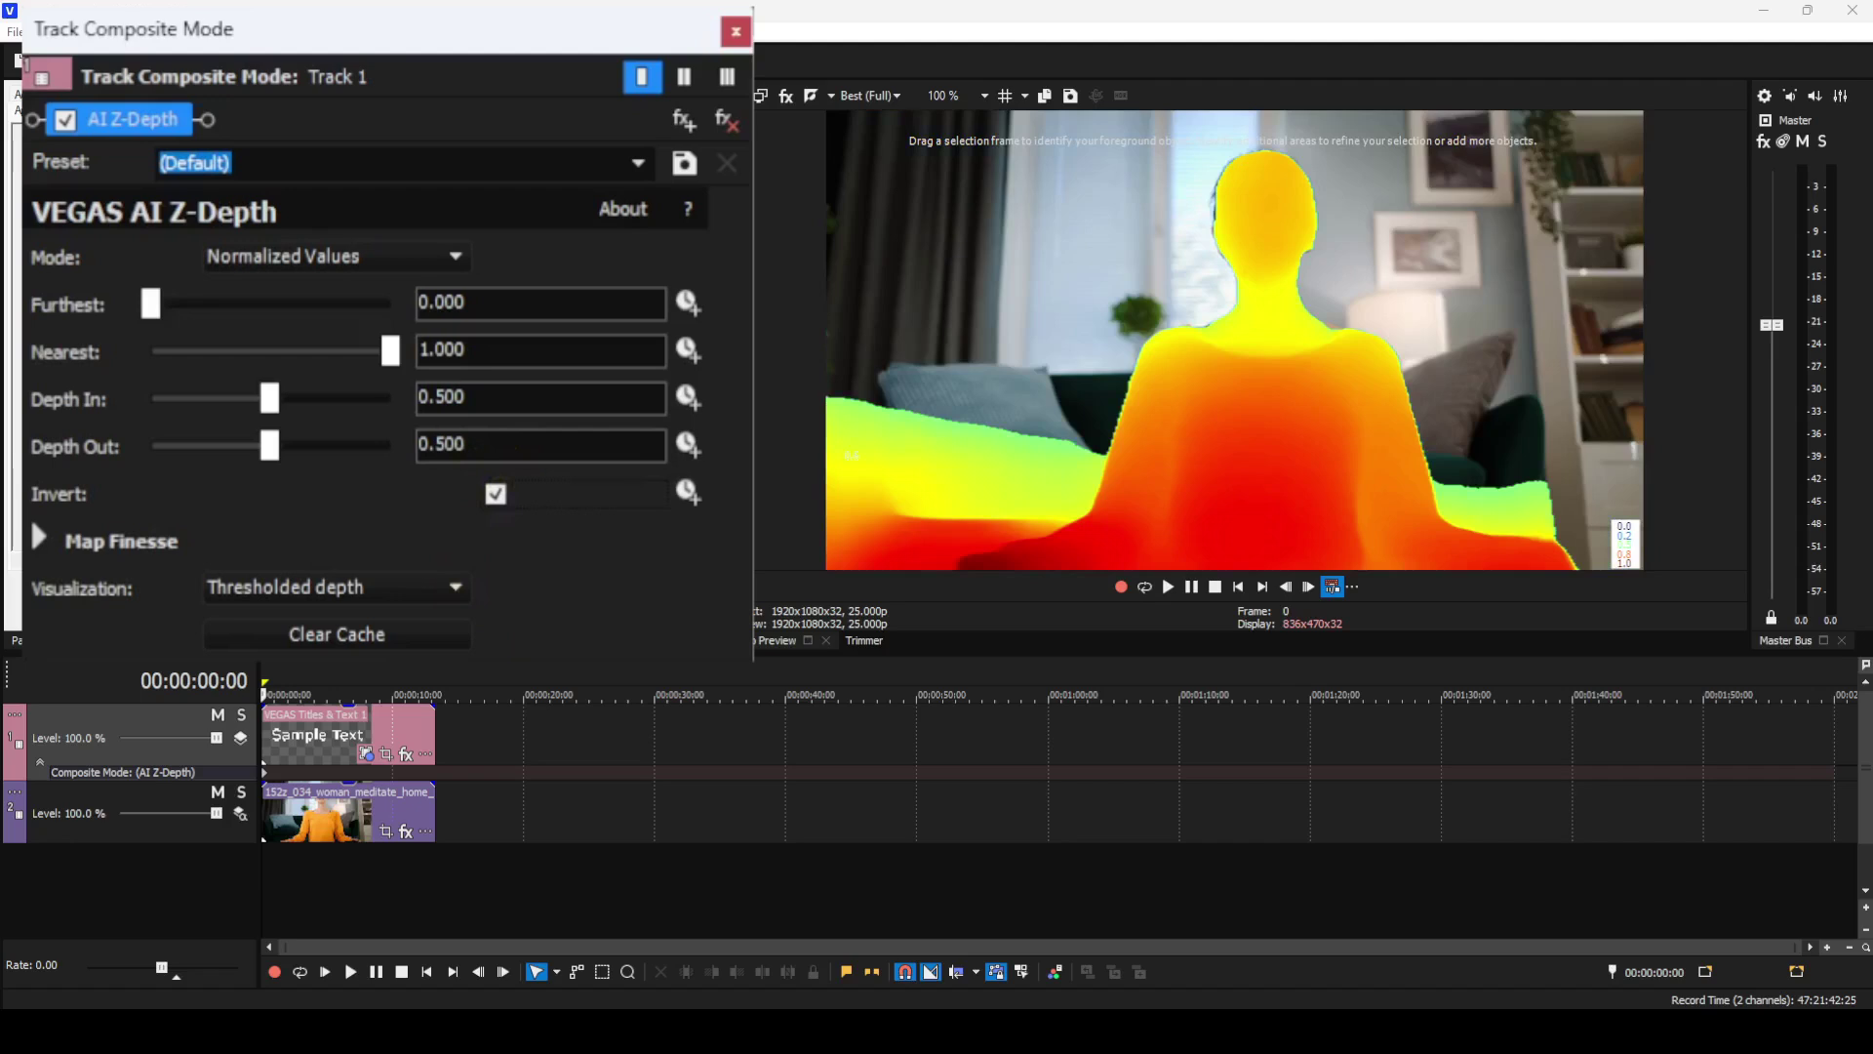
left_click(497, 503)
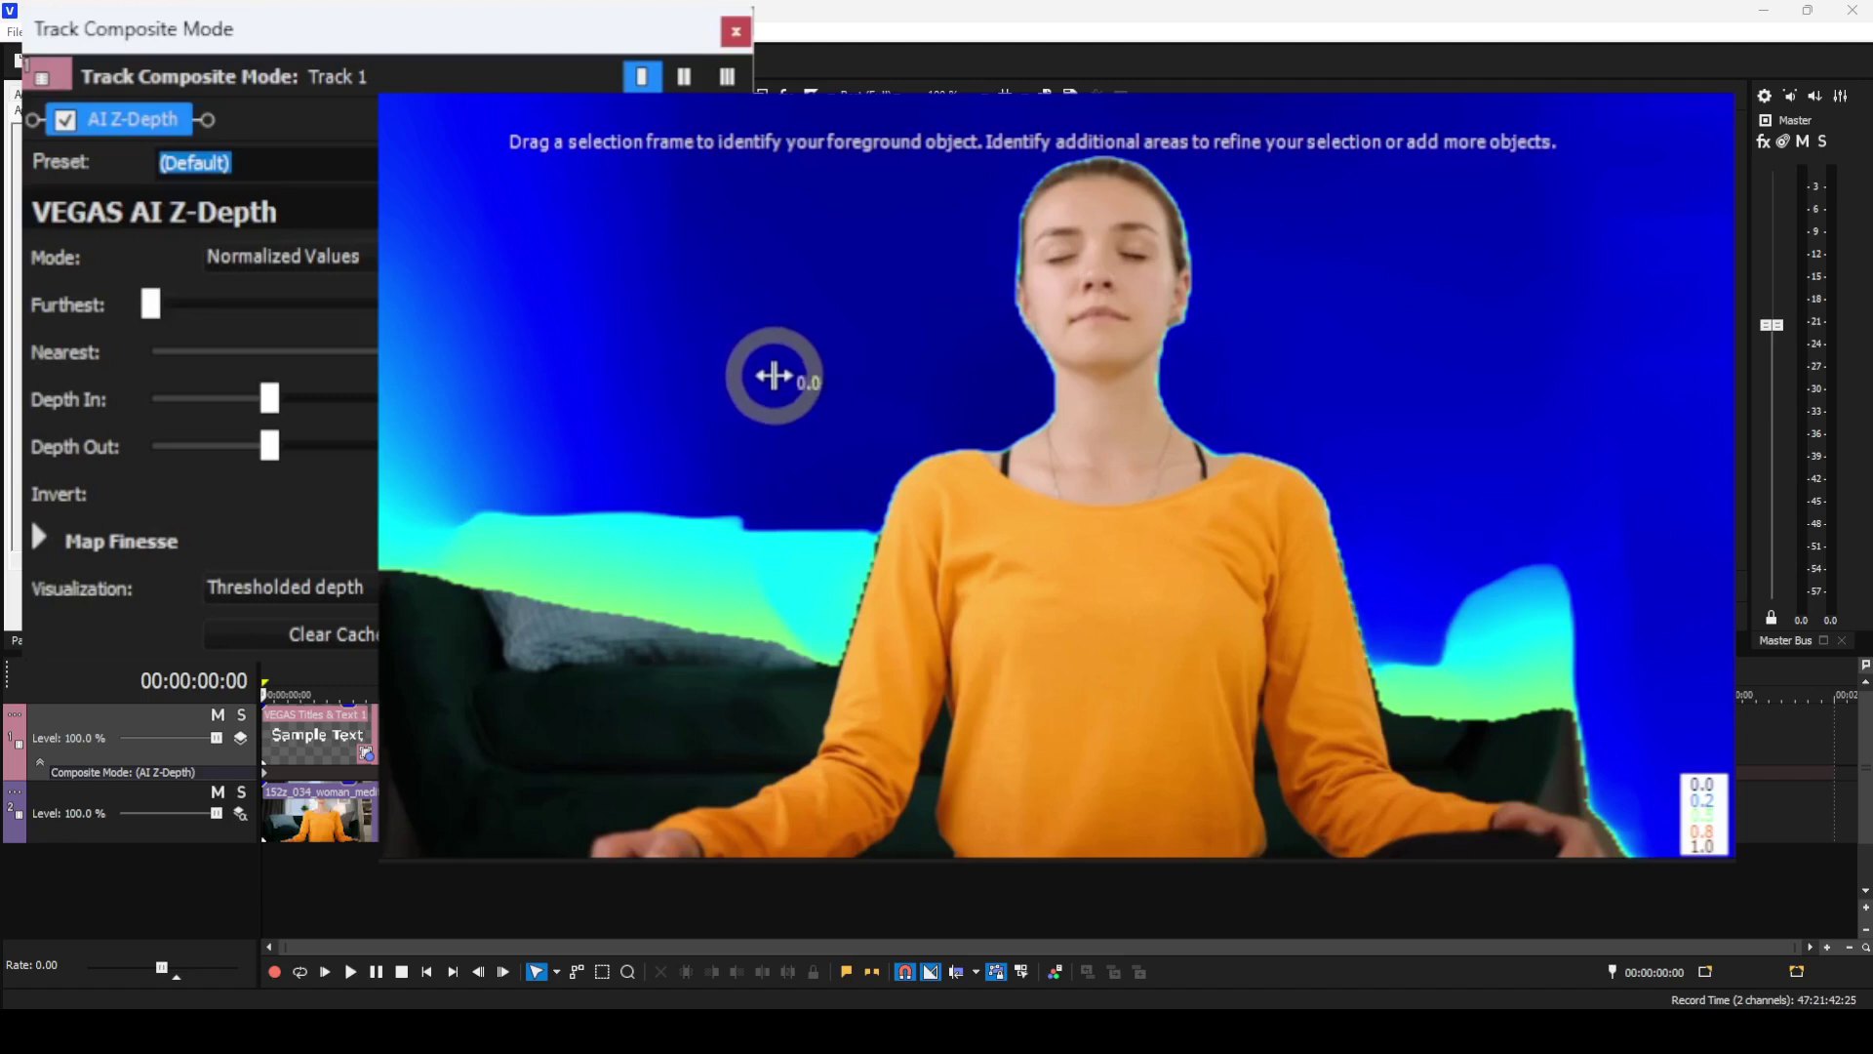
left_click(1077, 413)
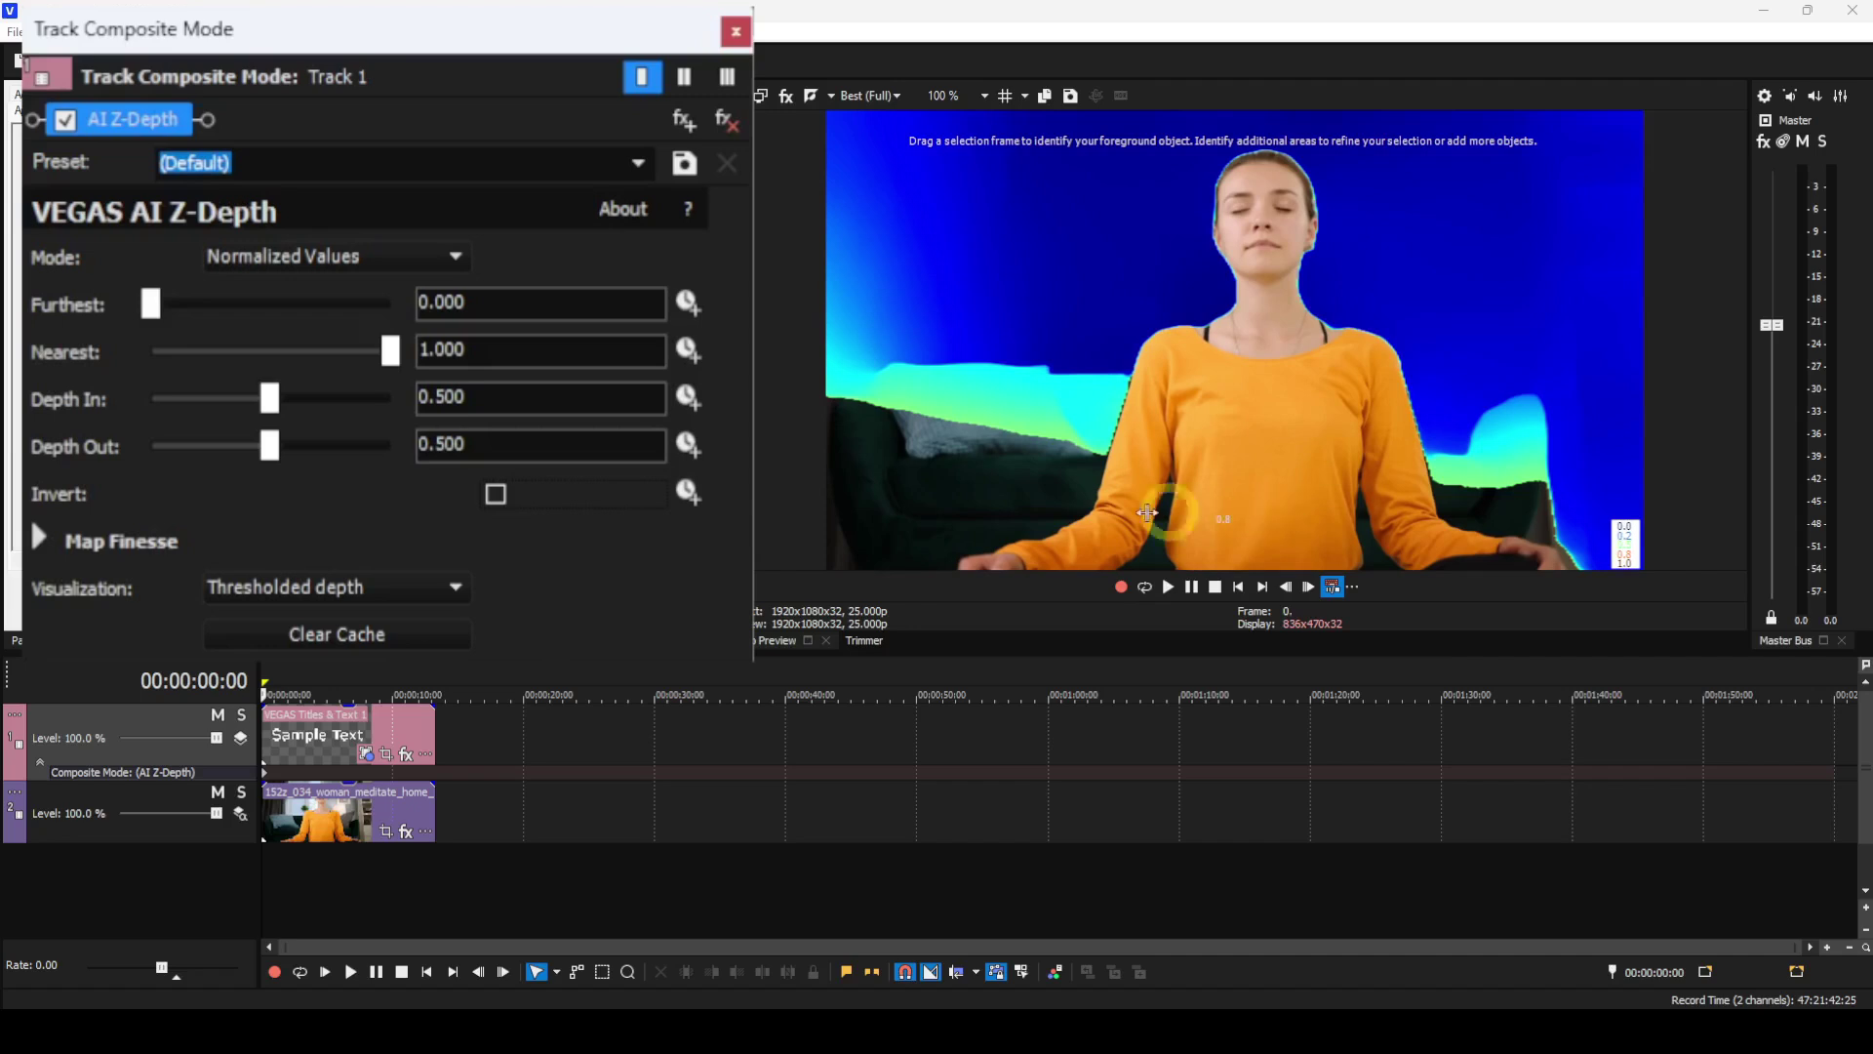
left_click(454, 589)
left_click(325, 620)
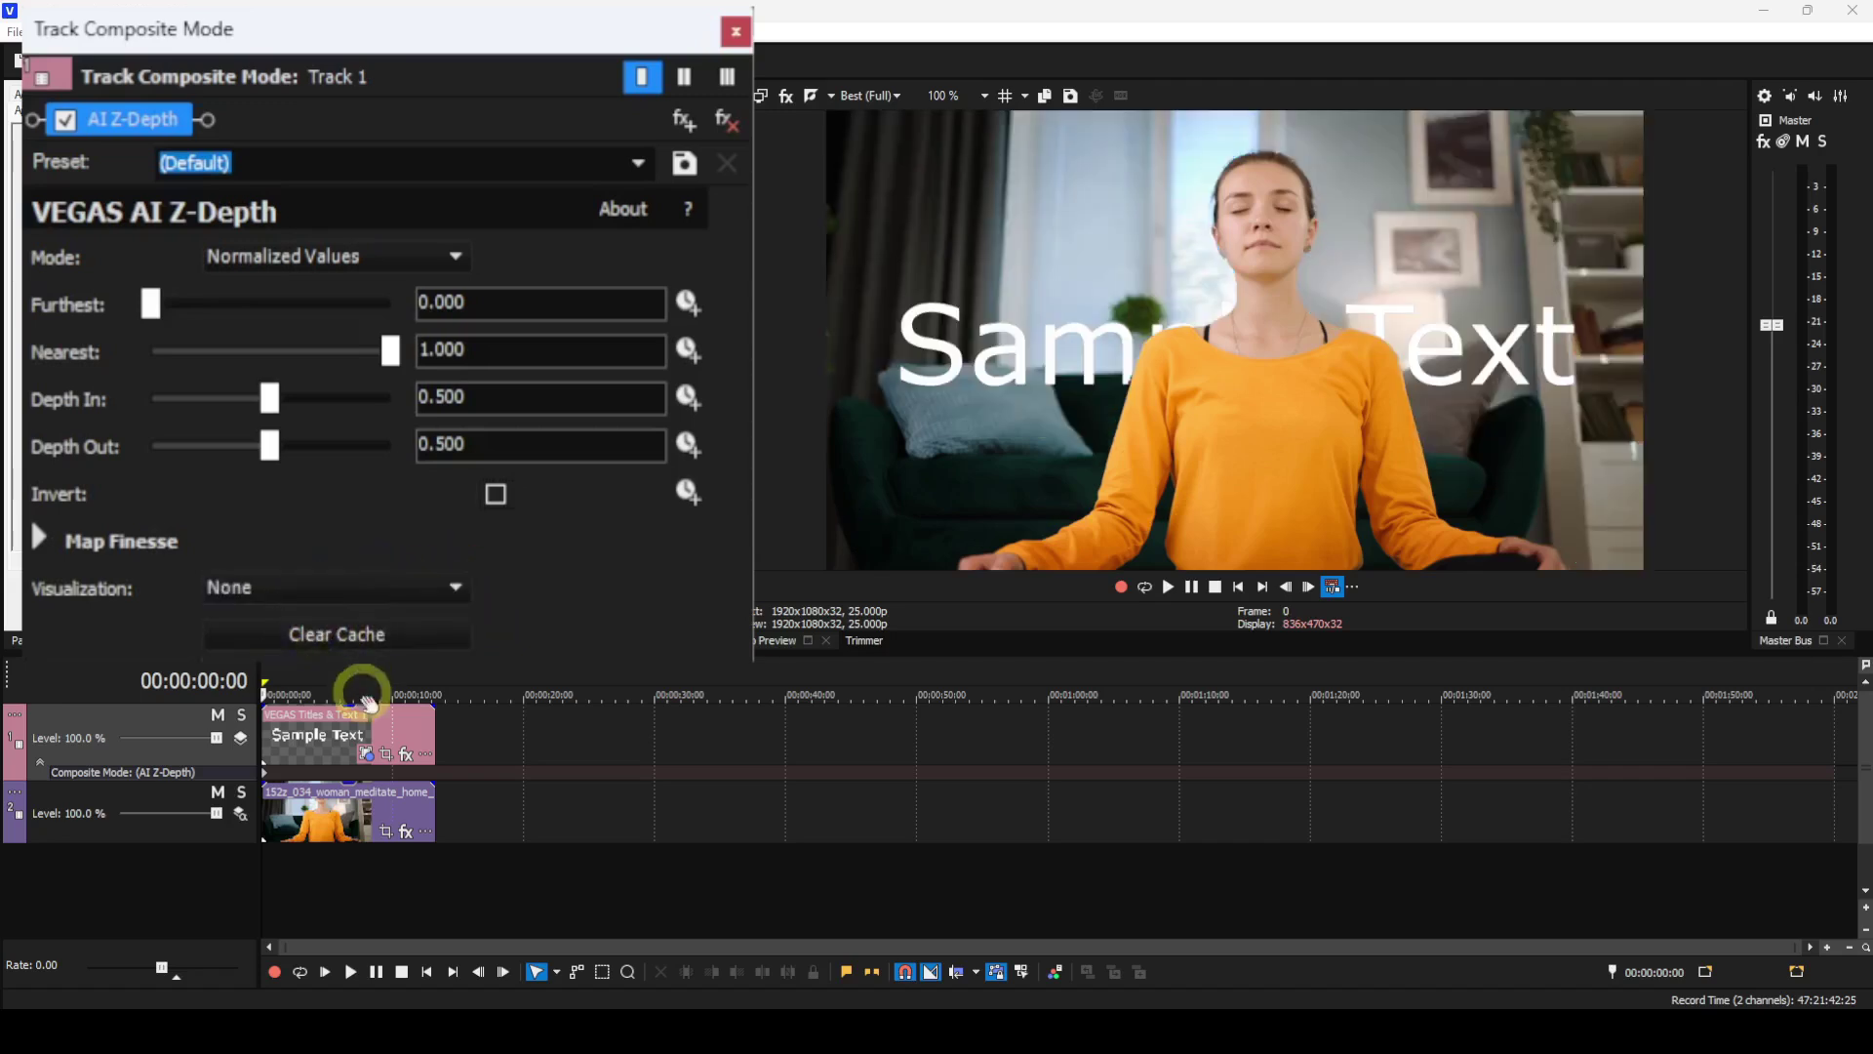
Move the Sample Text title down to a location of about 0.48, 0.37, and show the Thresholded depth visualization.
left_click(367, 755)
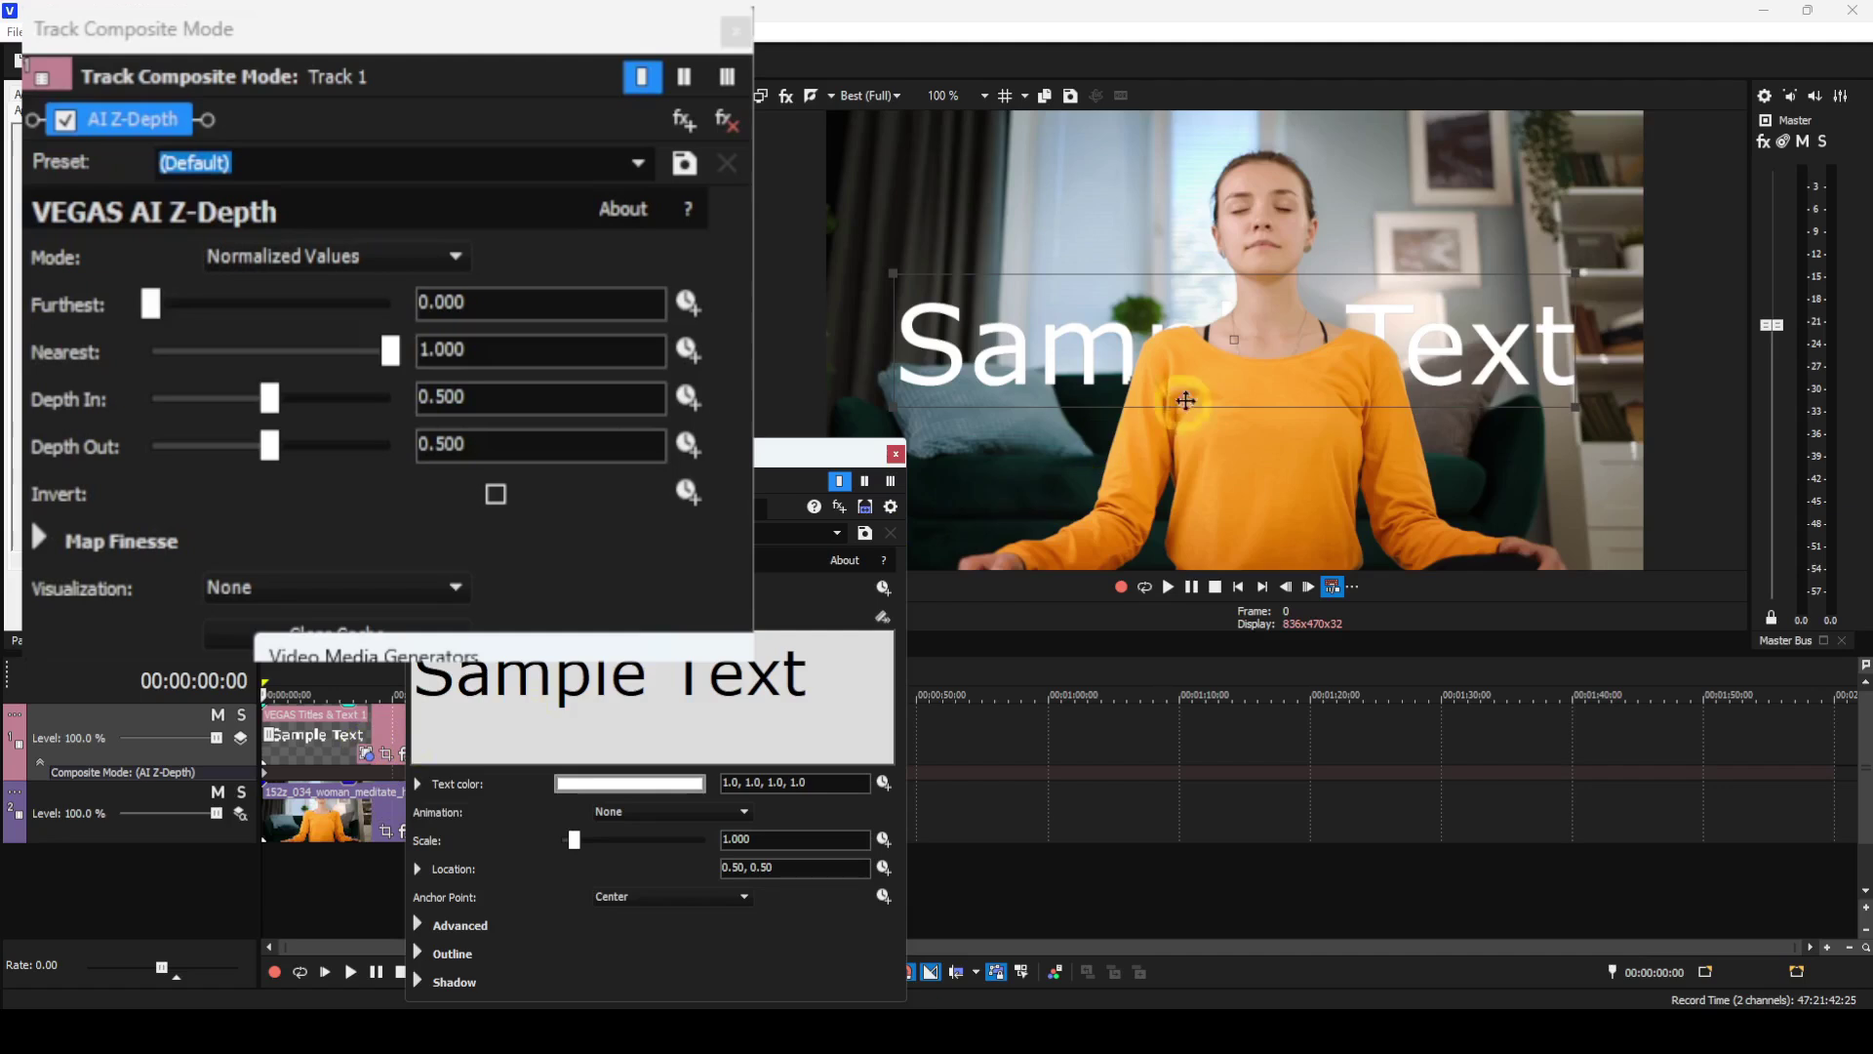
left_click_drag(1229, 361, 1223, 405)
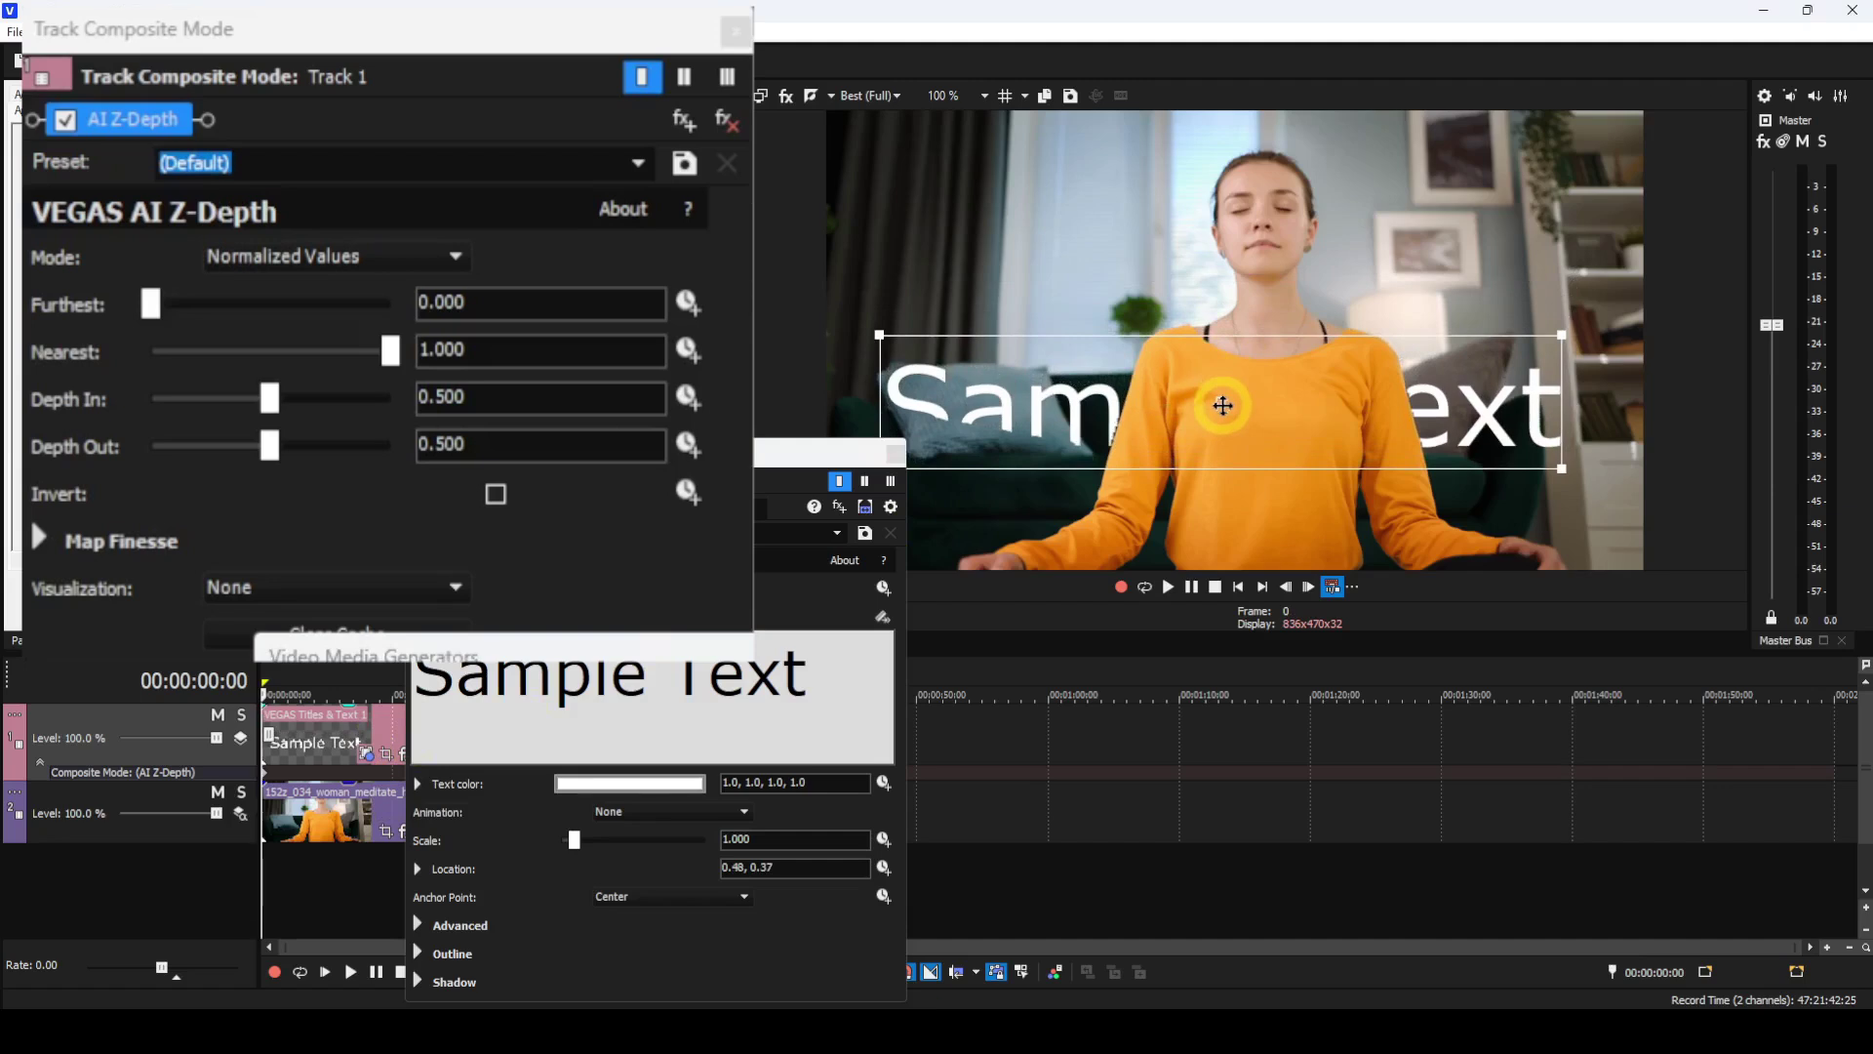
scroll(1222, 405, "down", 1)
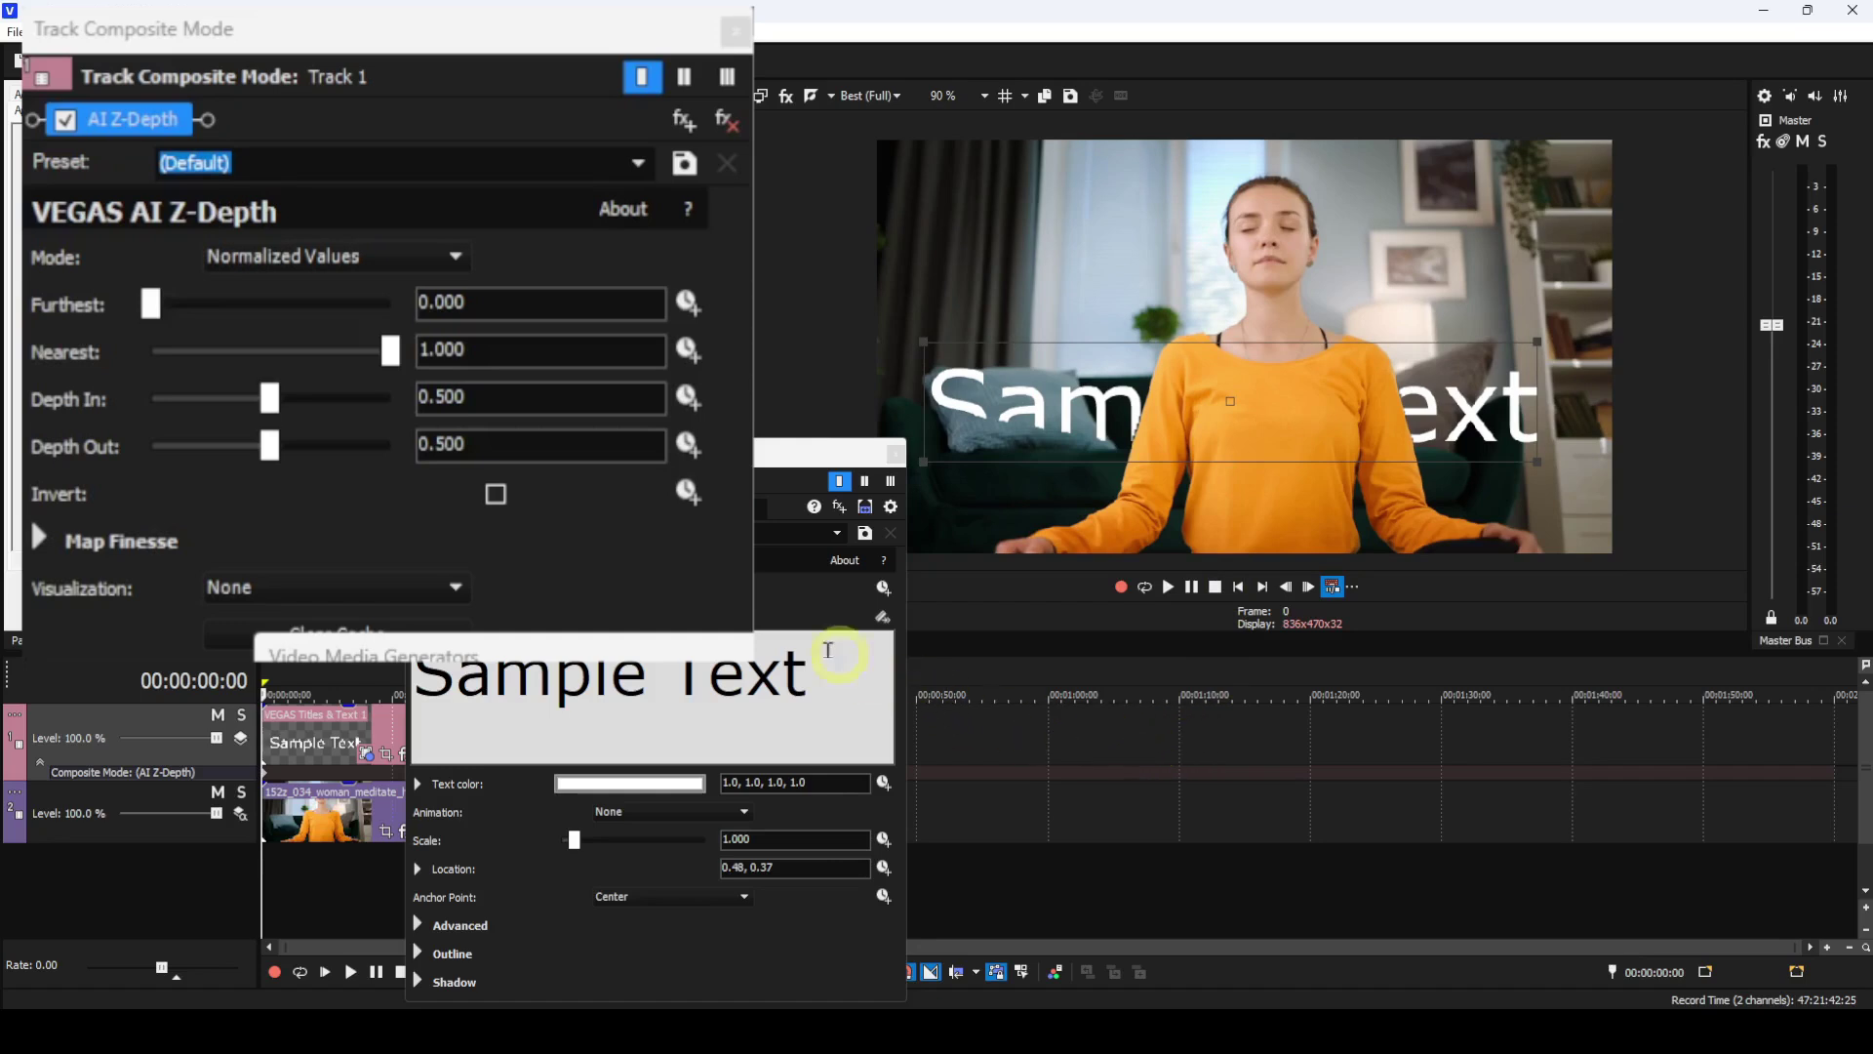
left_click(457, 595)
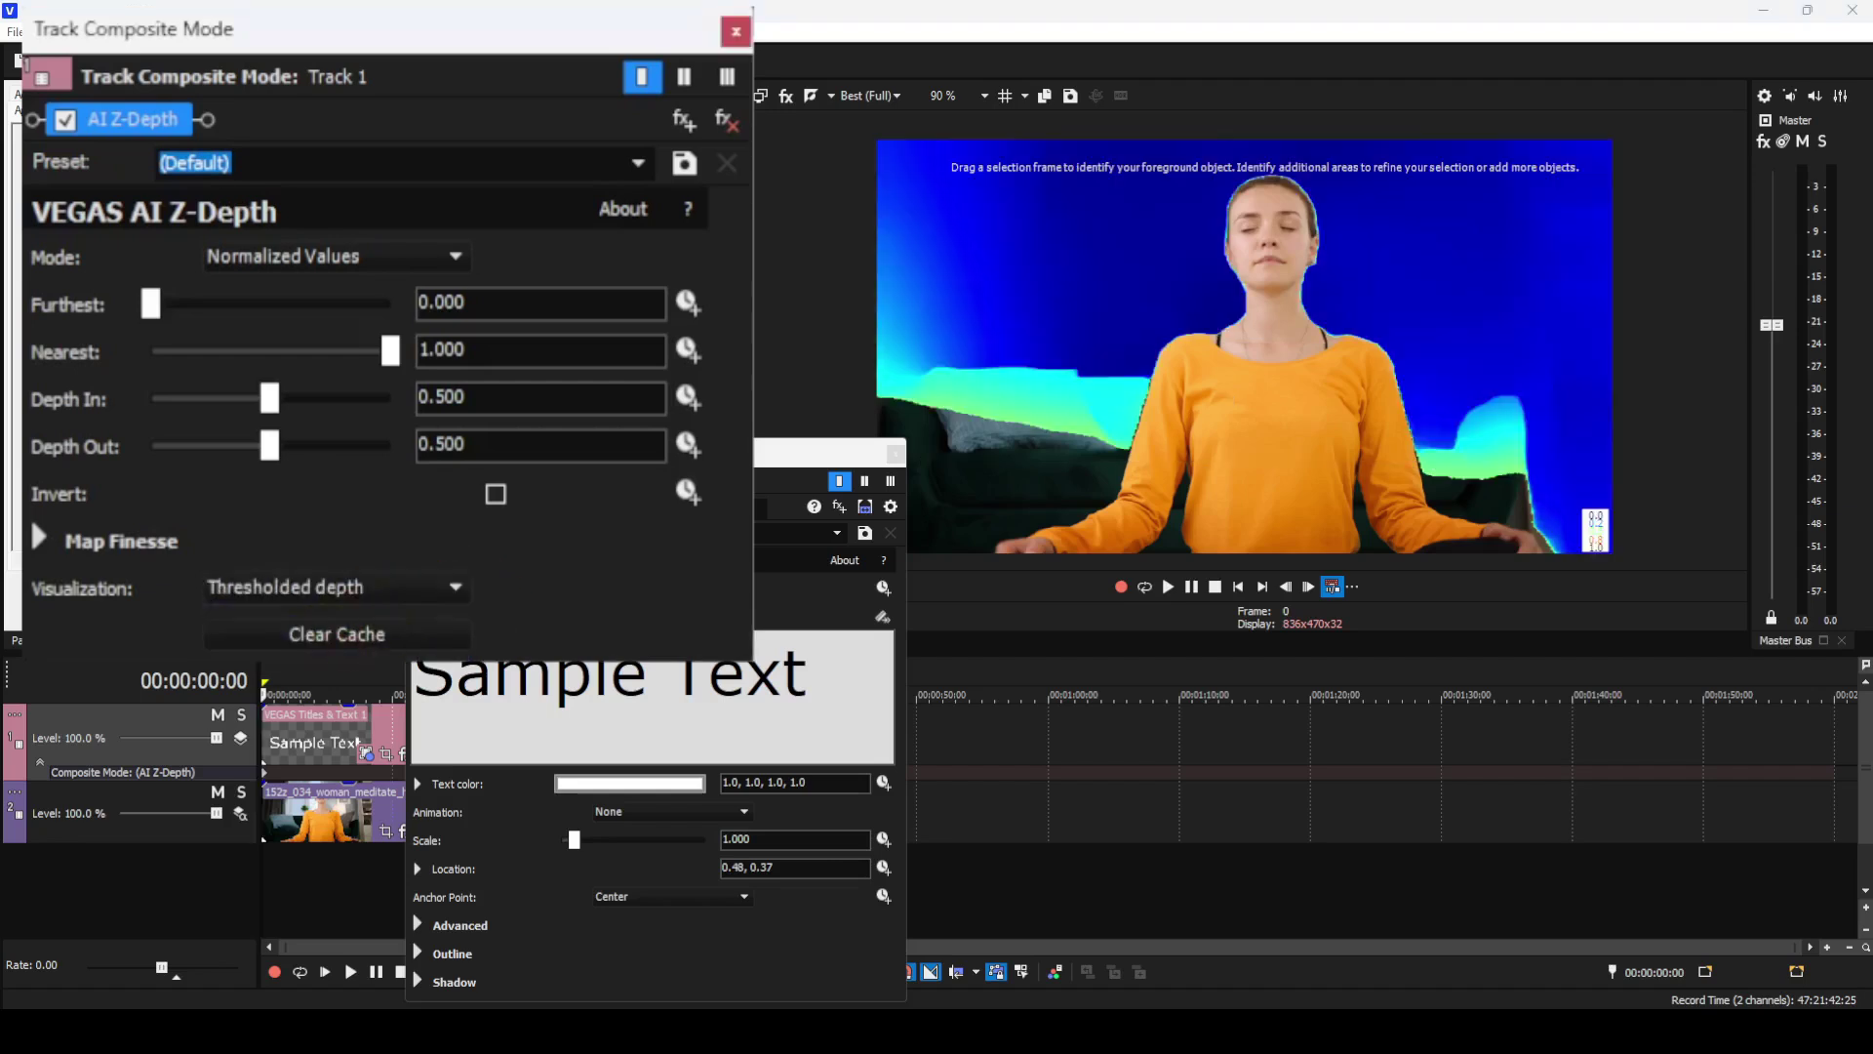
left_click(894, 455)
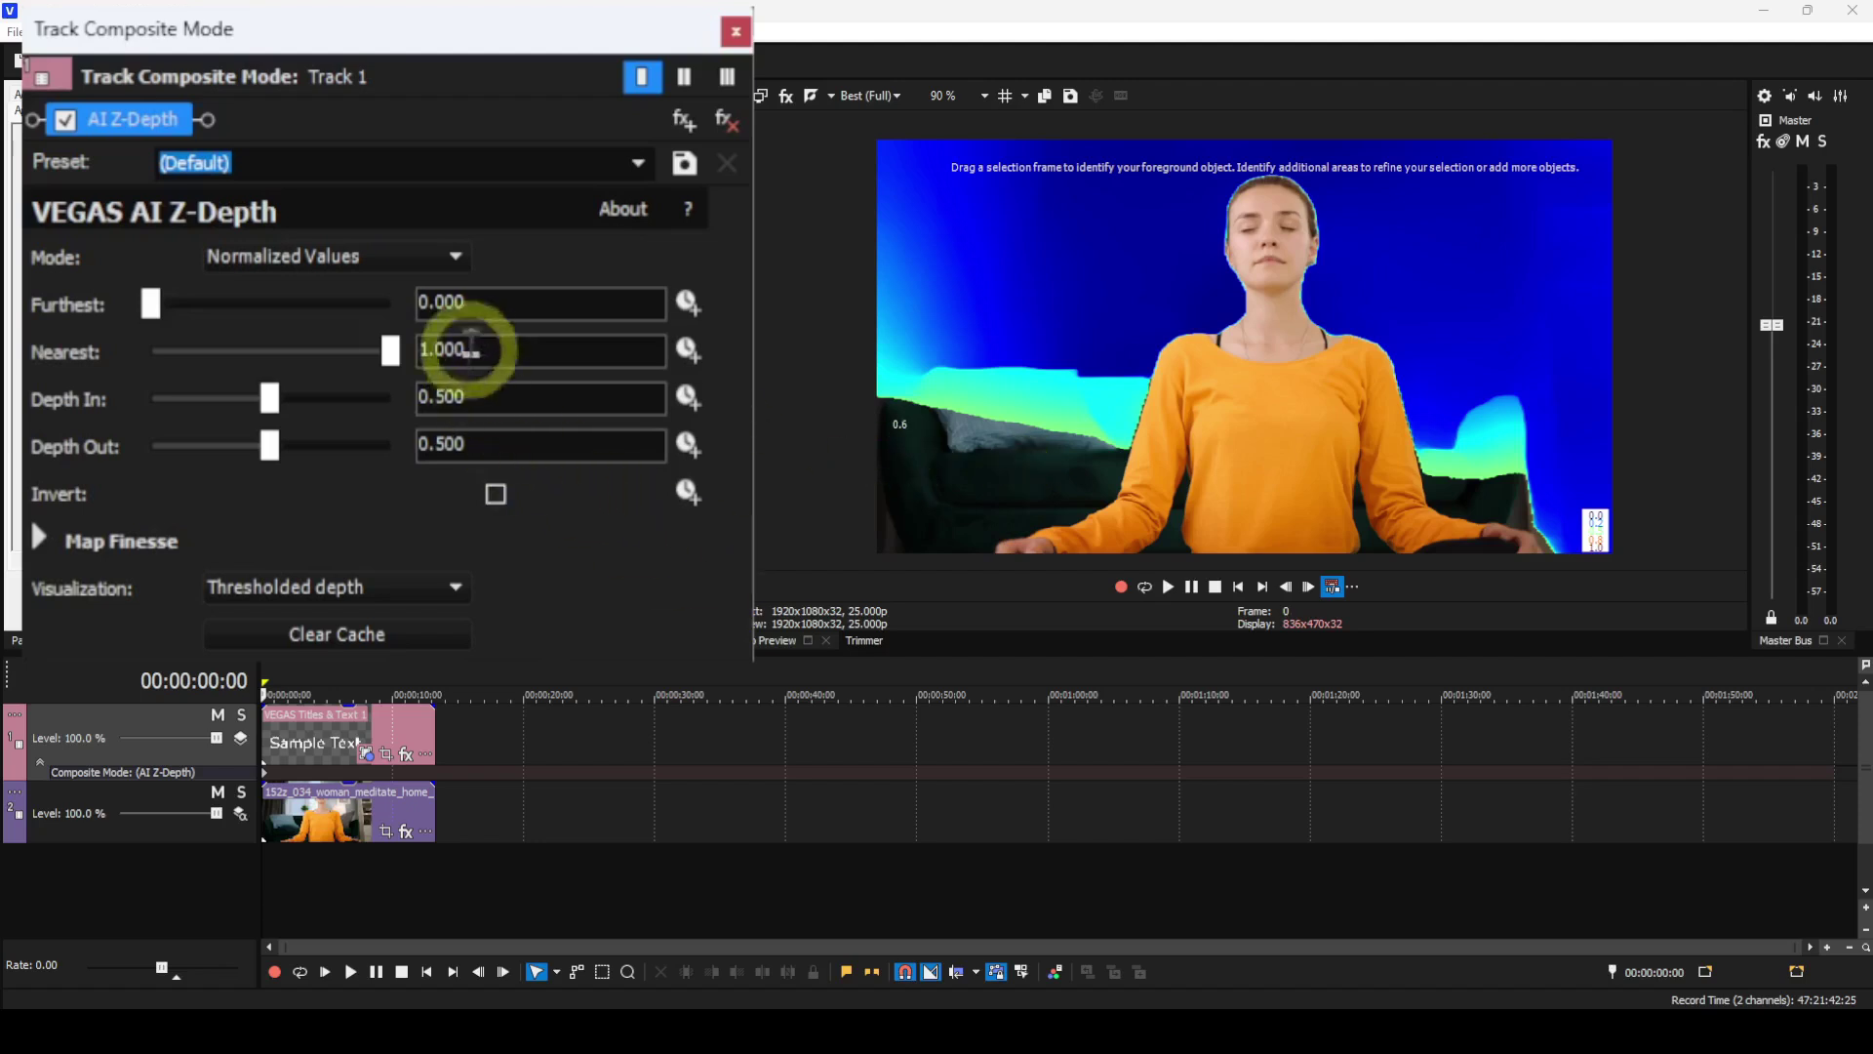
Set the Furthest depth value to 0.6.
left_click_drag(460, 303, 369, 292)
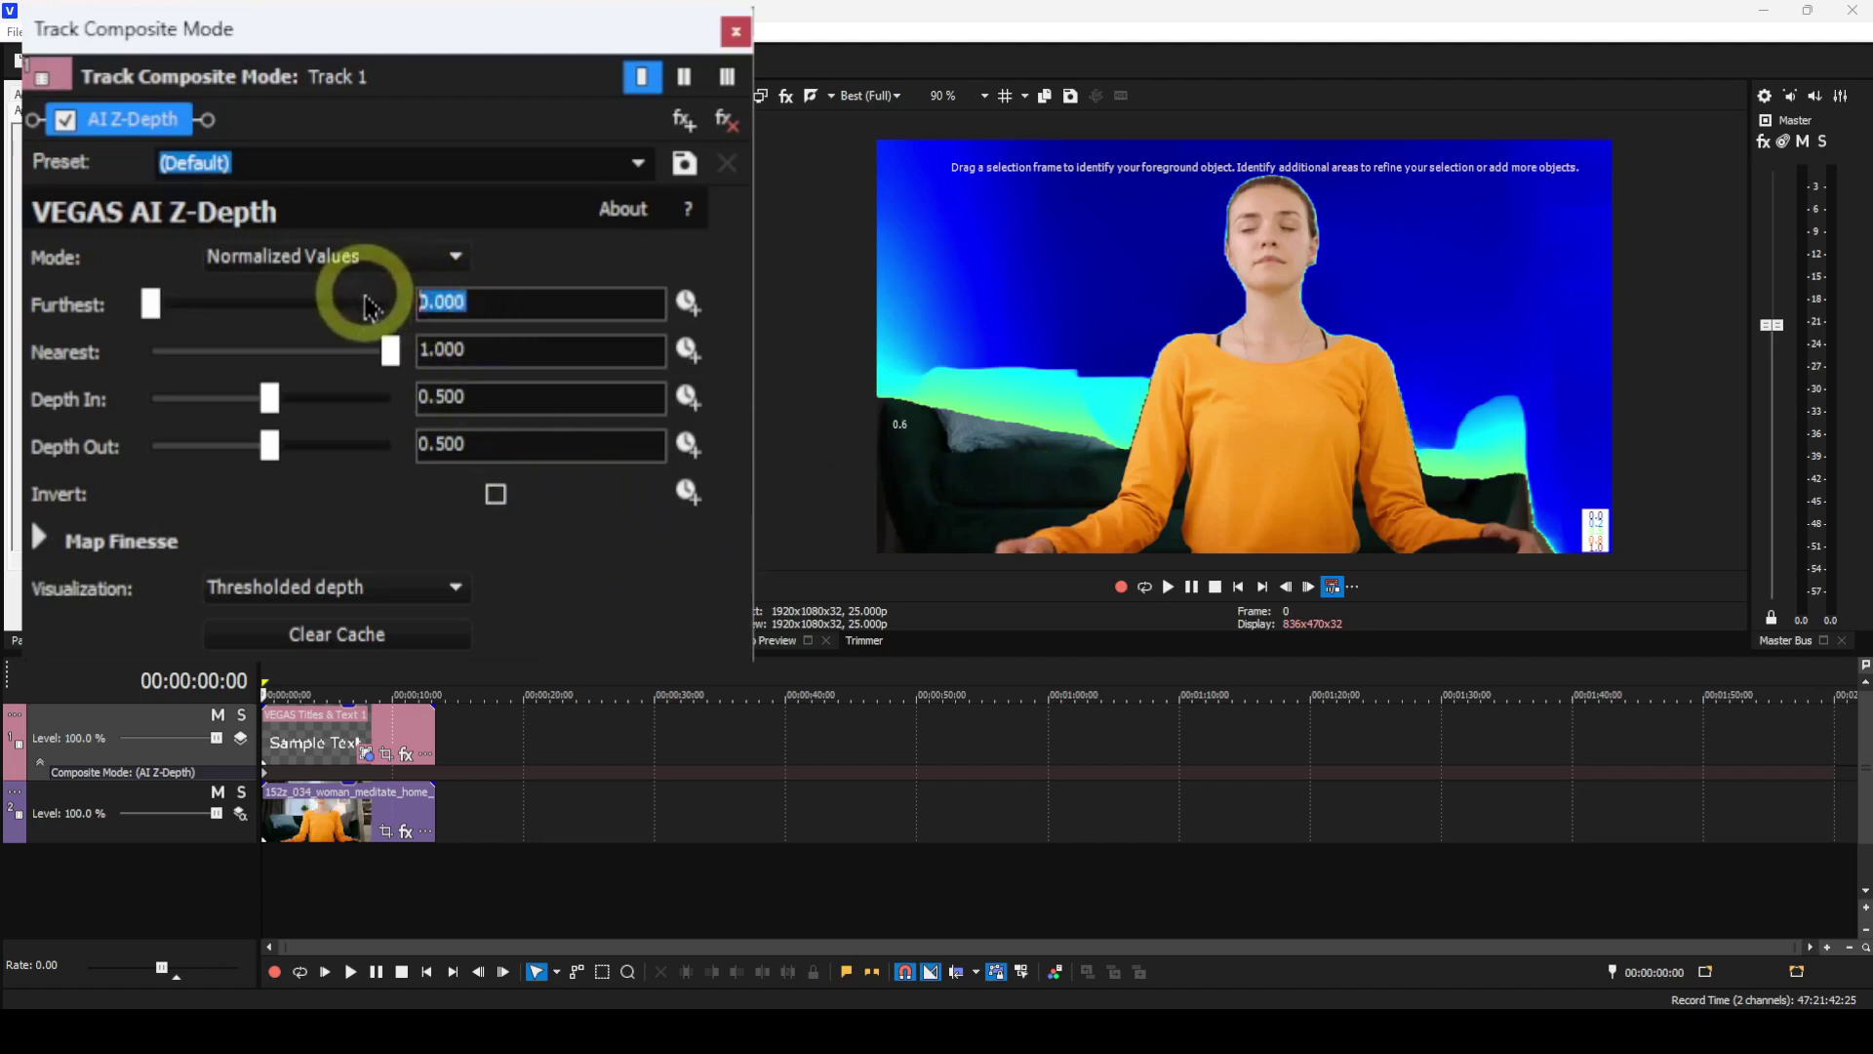
type(".6")
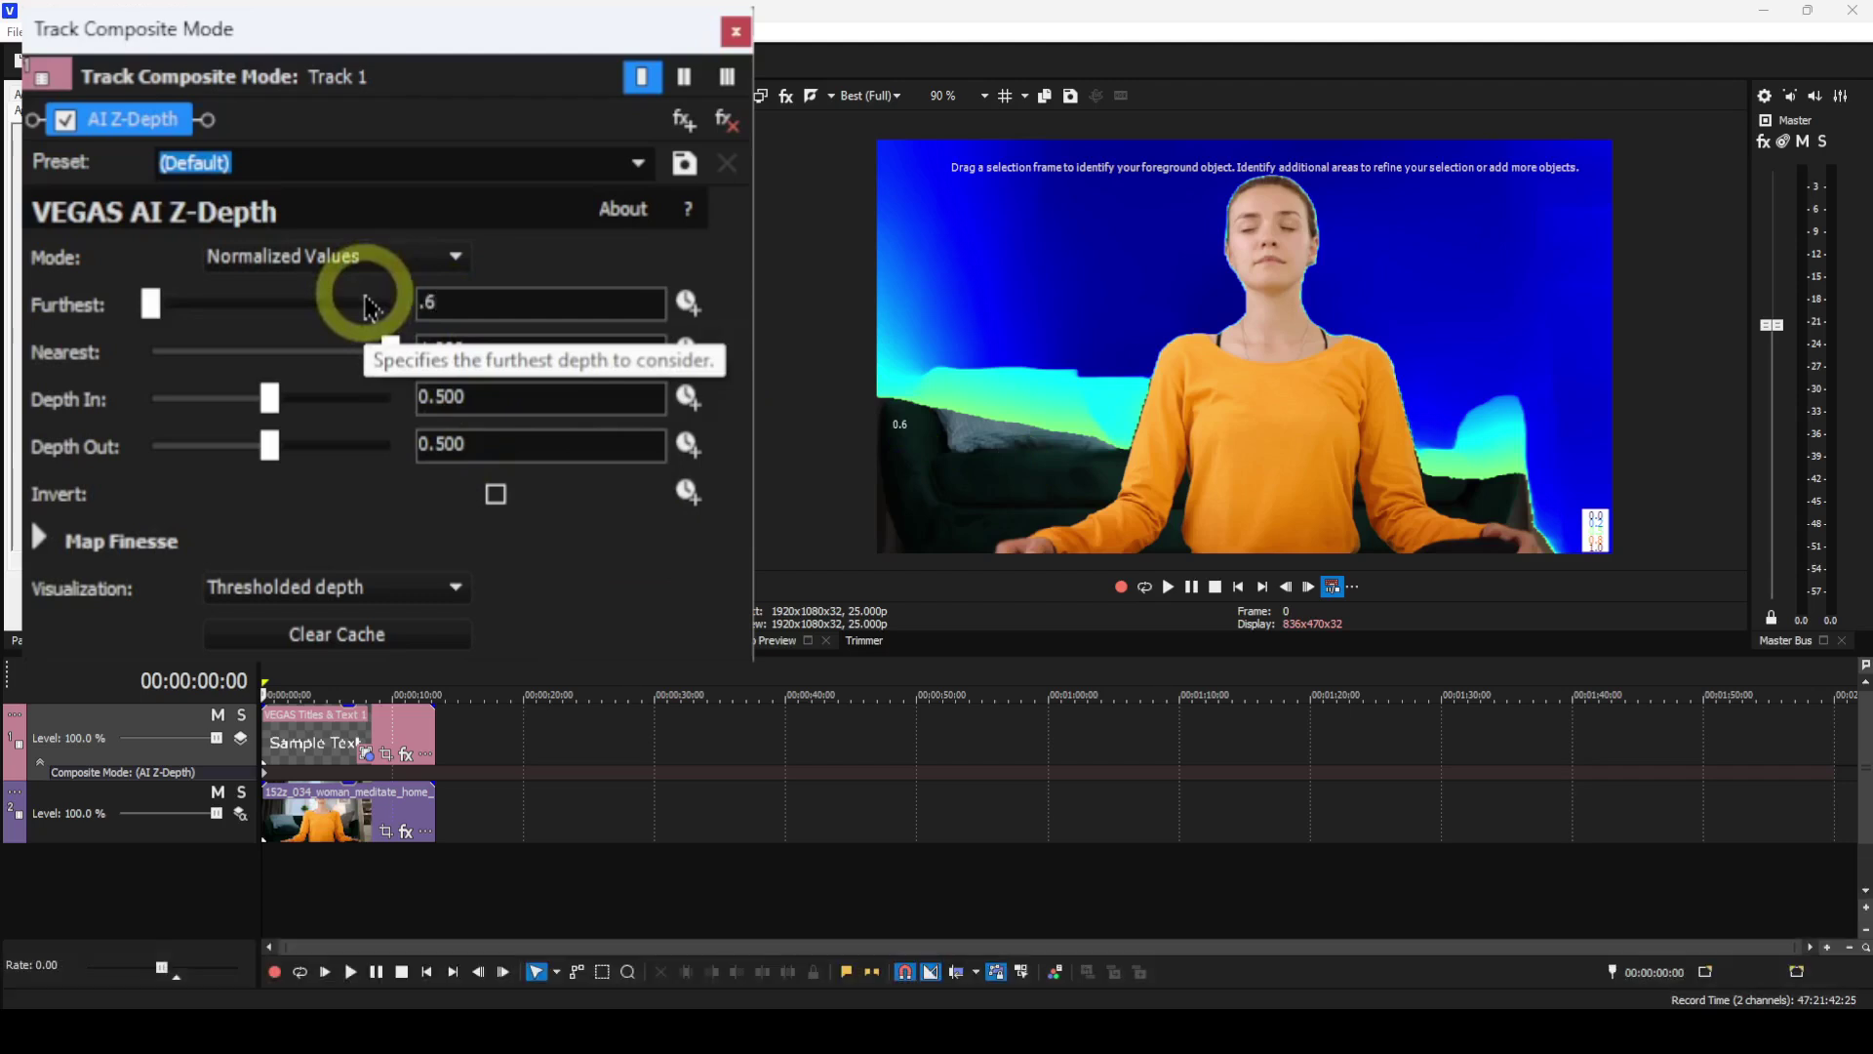
key("Return")
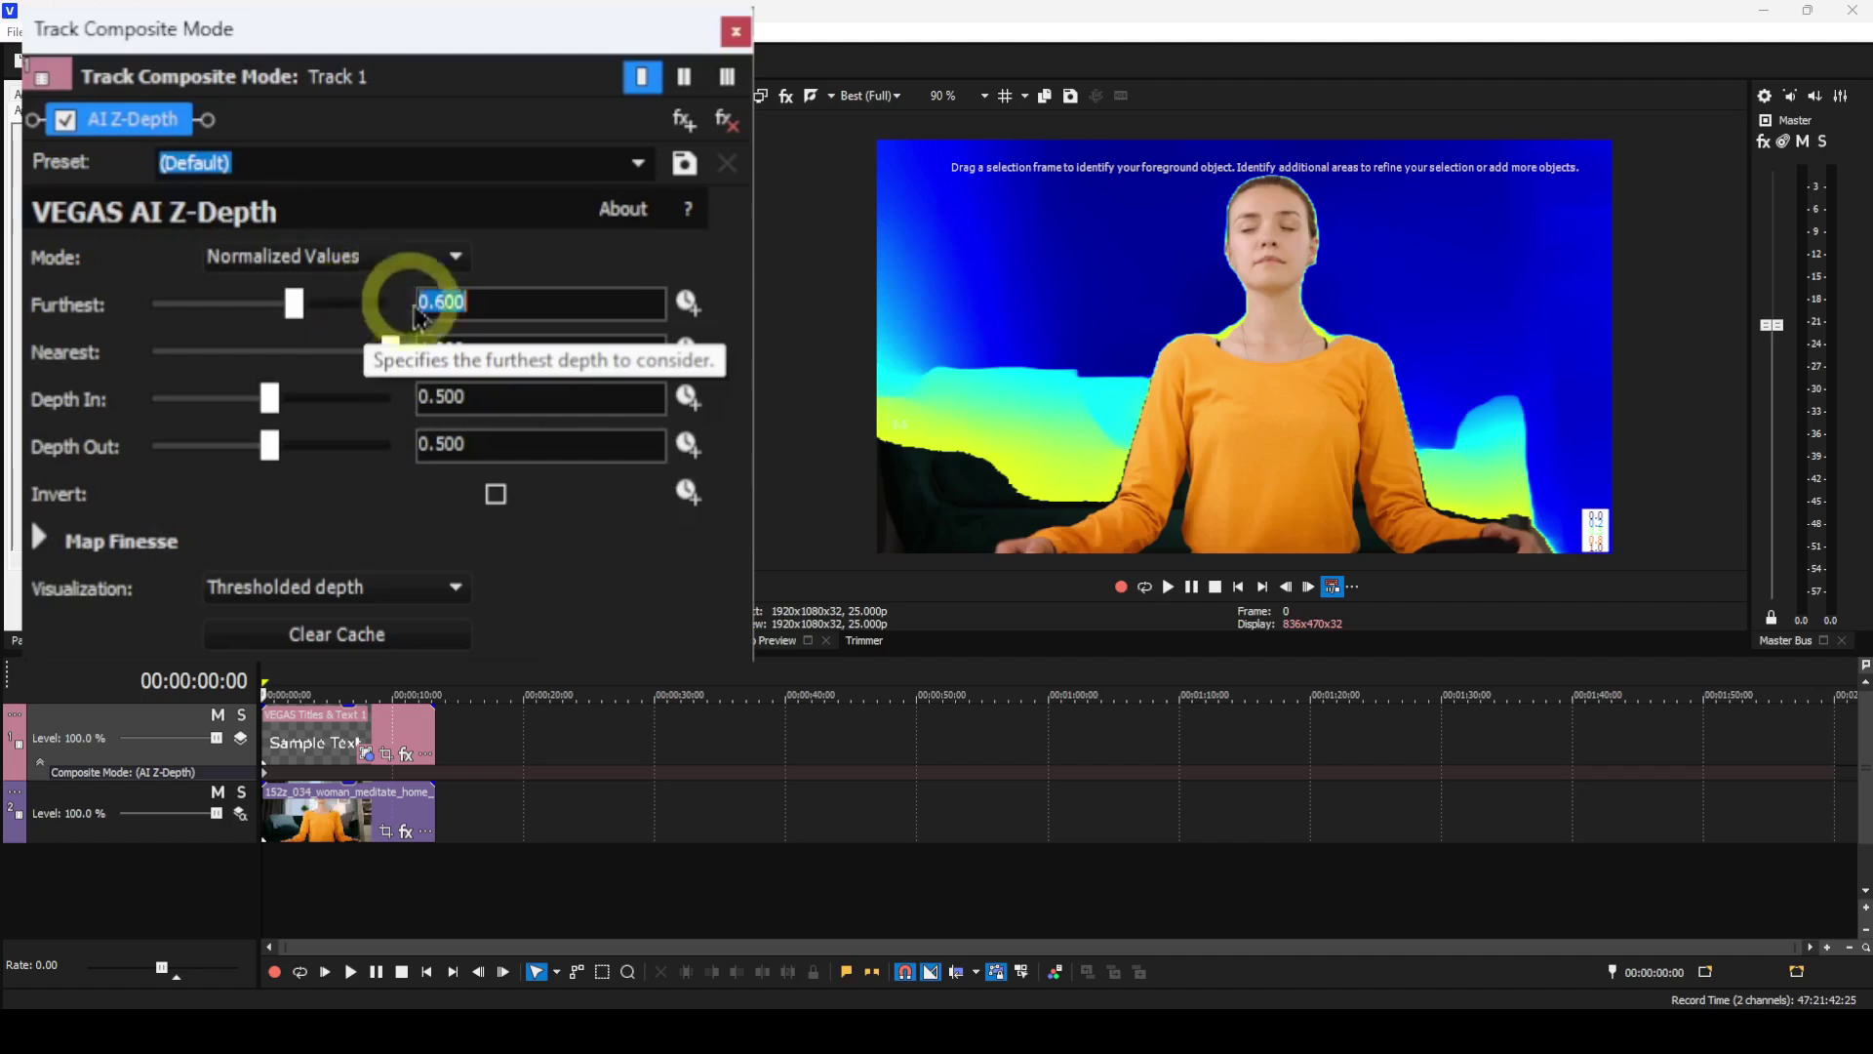
Set the Furthest depth value to 0.57.
left_click(498, 302)
key("BackSpace")
key("BackSpace")
key("BackSpace")
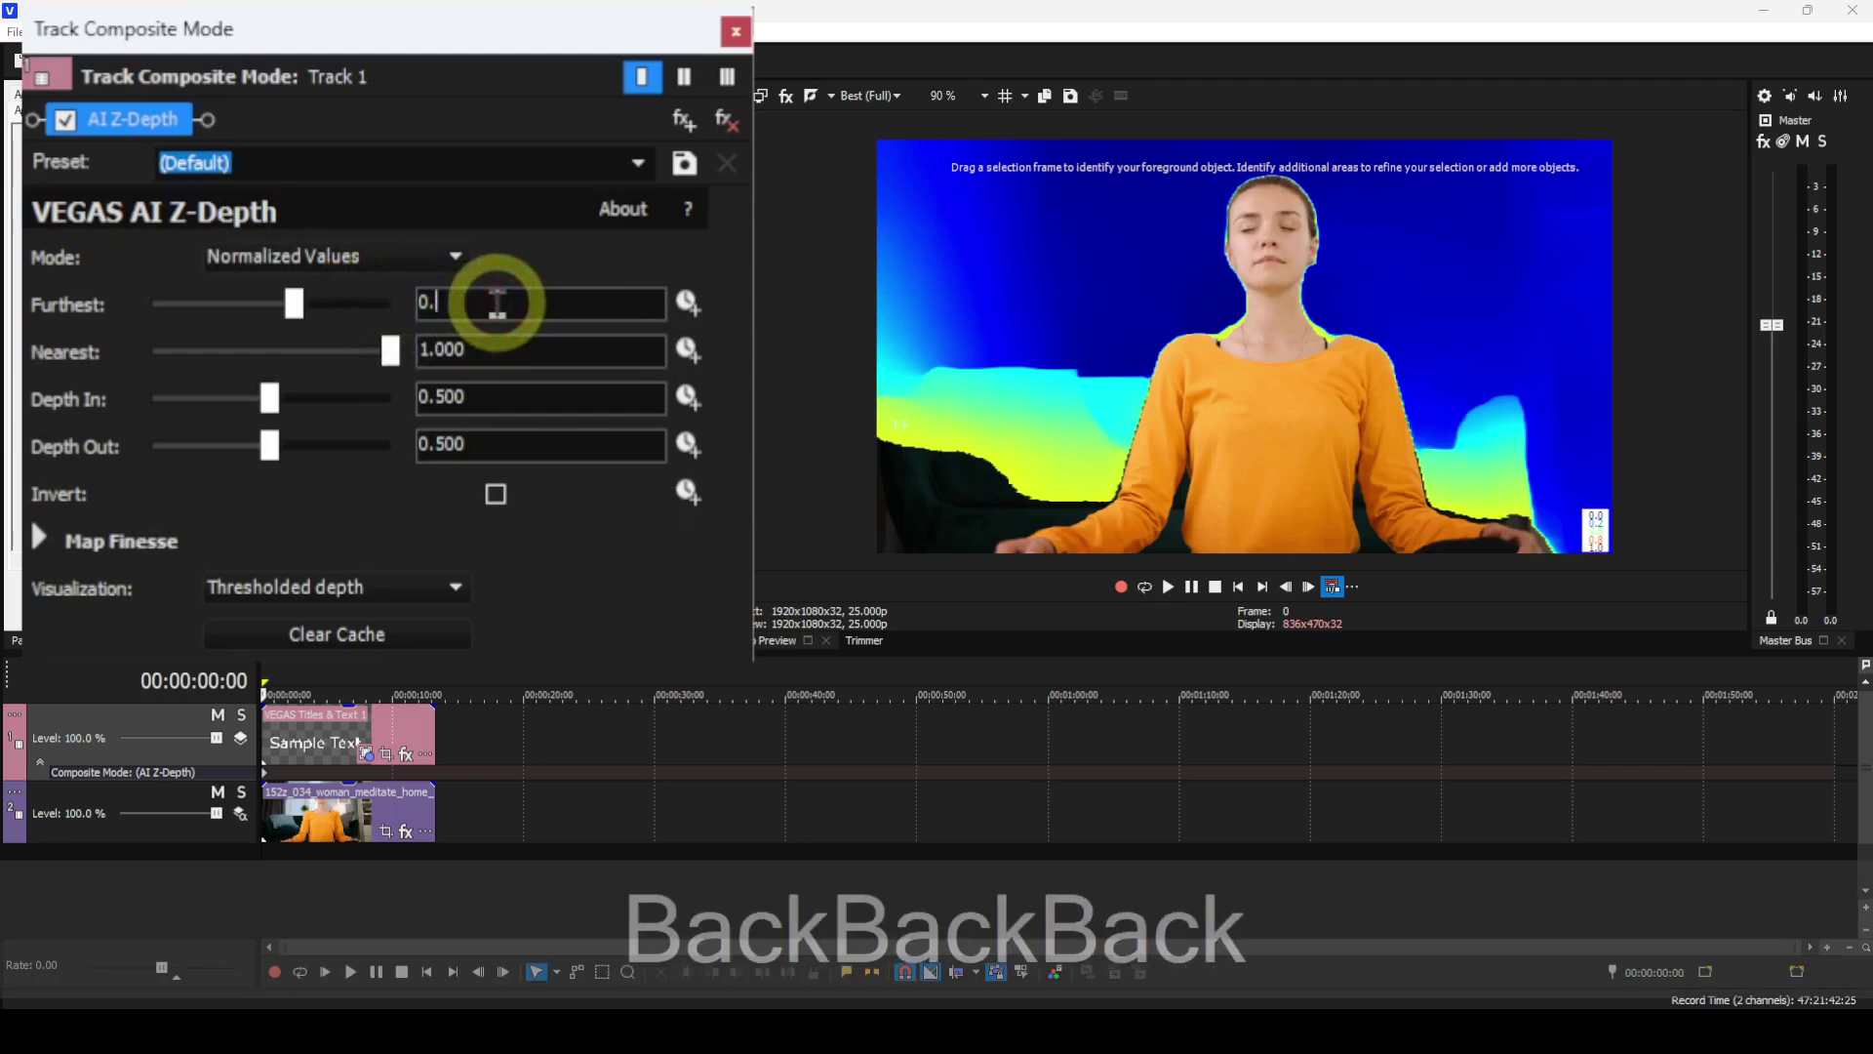
type("57")
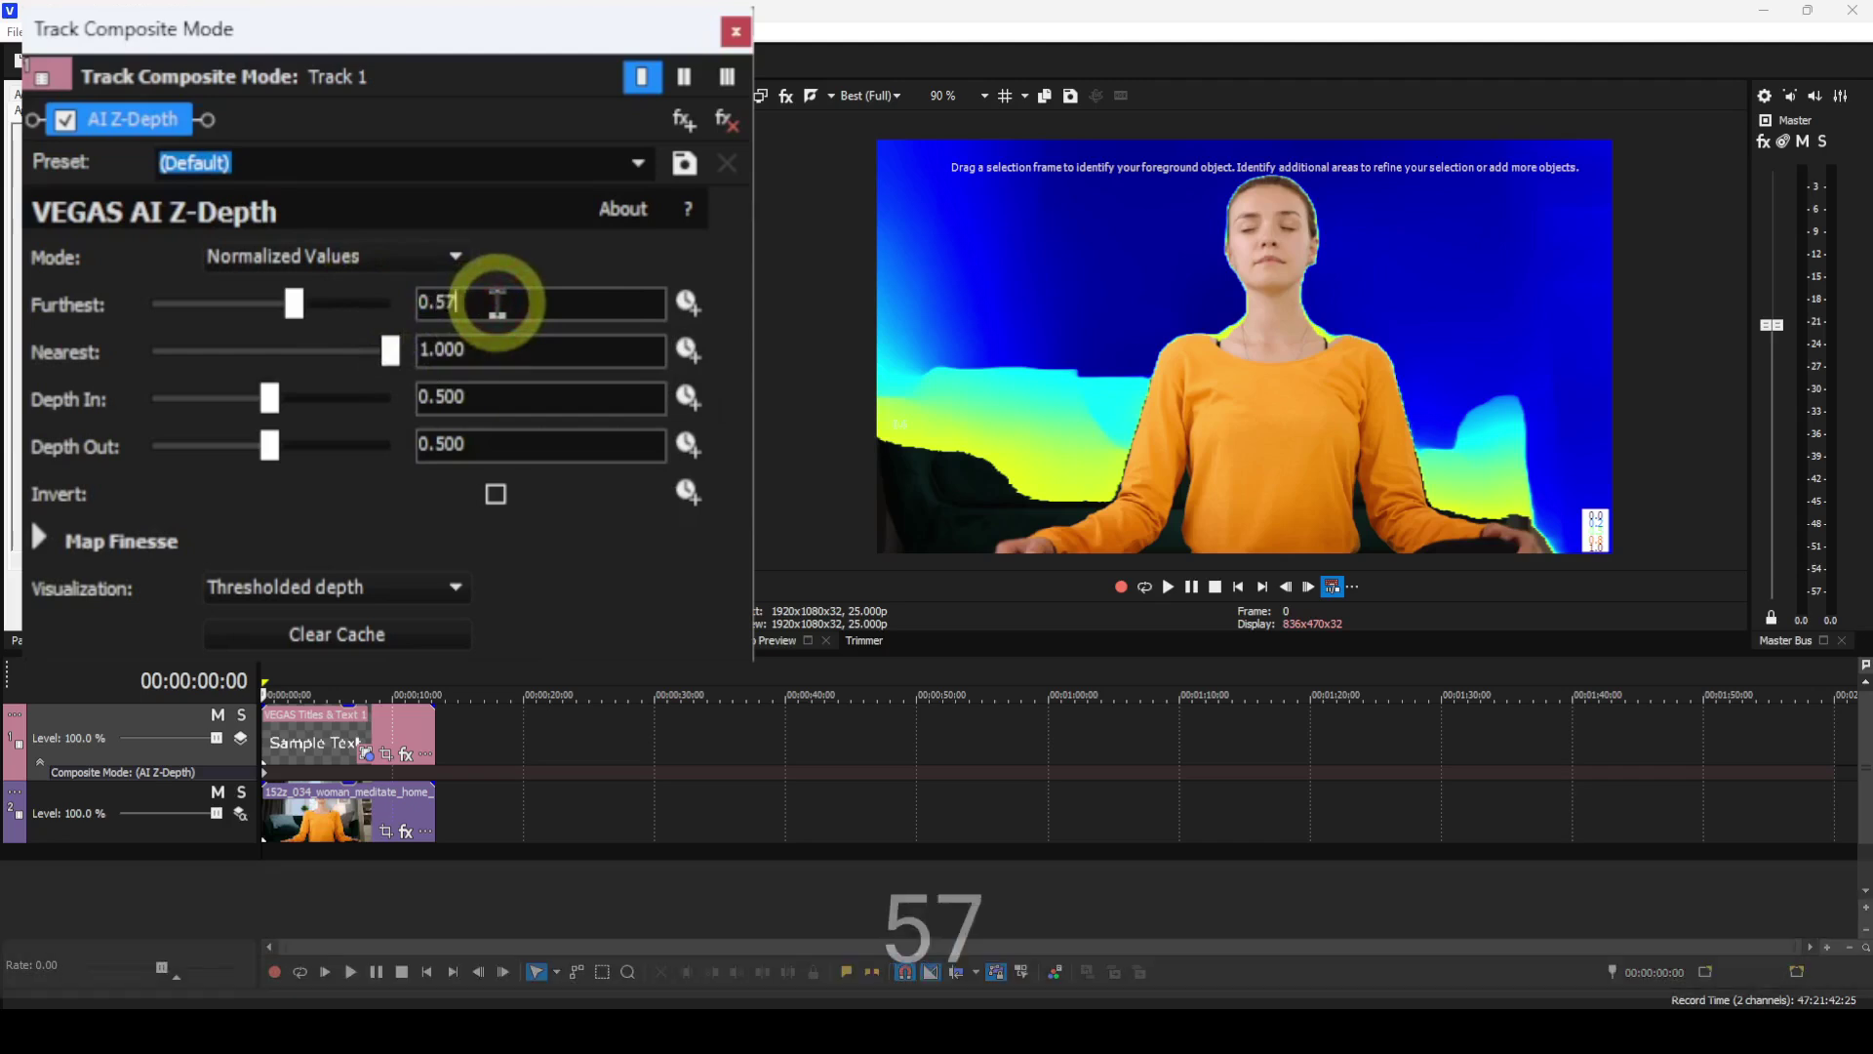
key("Return")
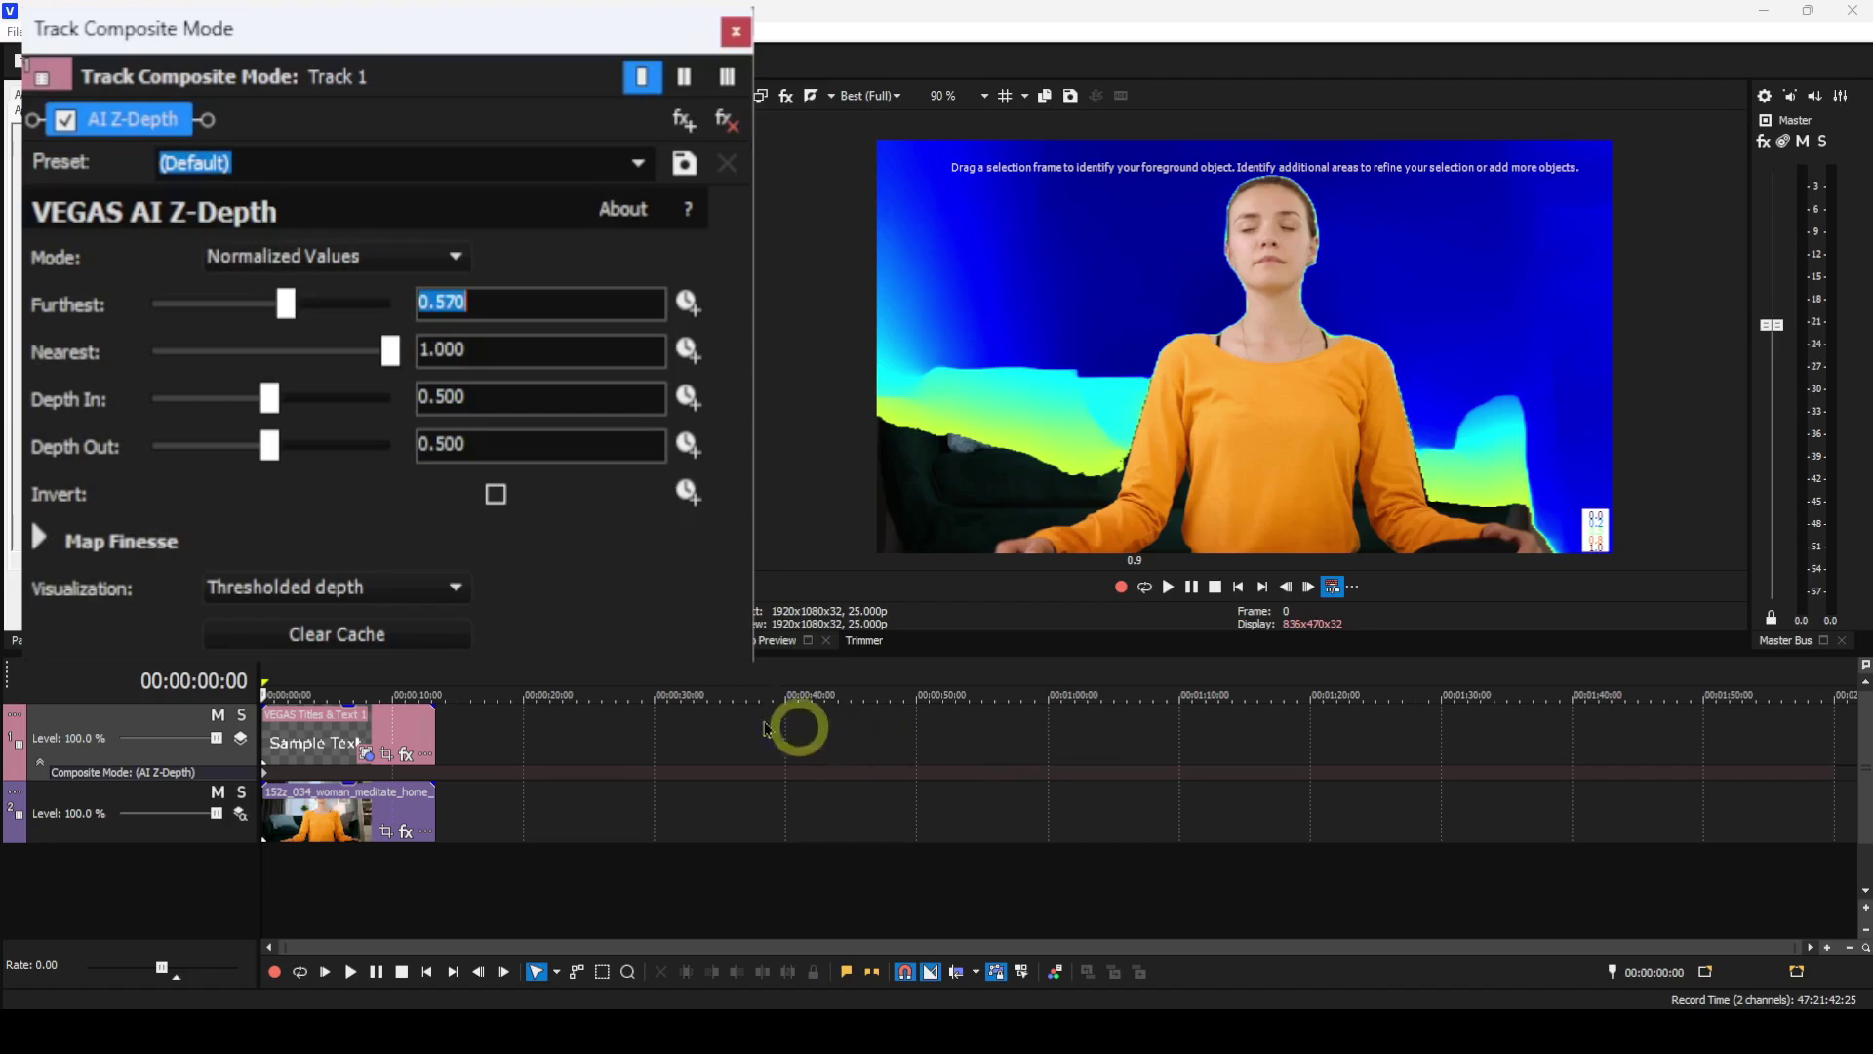
Set the visualization to None and the Furthest depth value to 0.58.
left_click(455, 588)
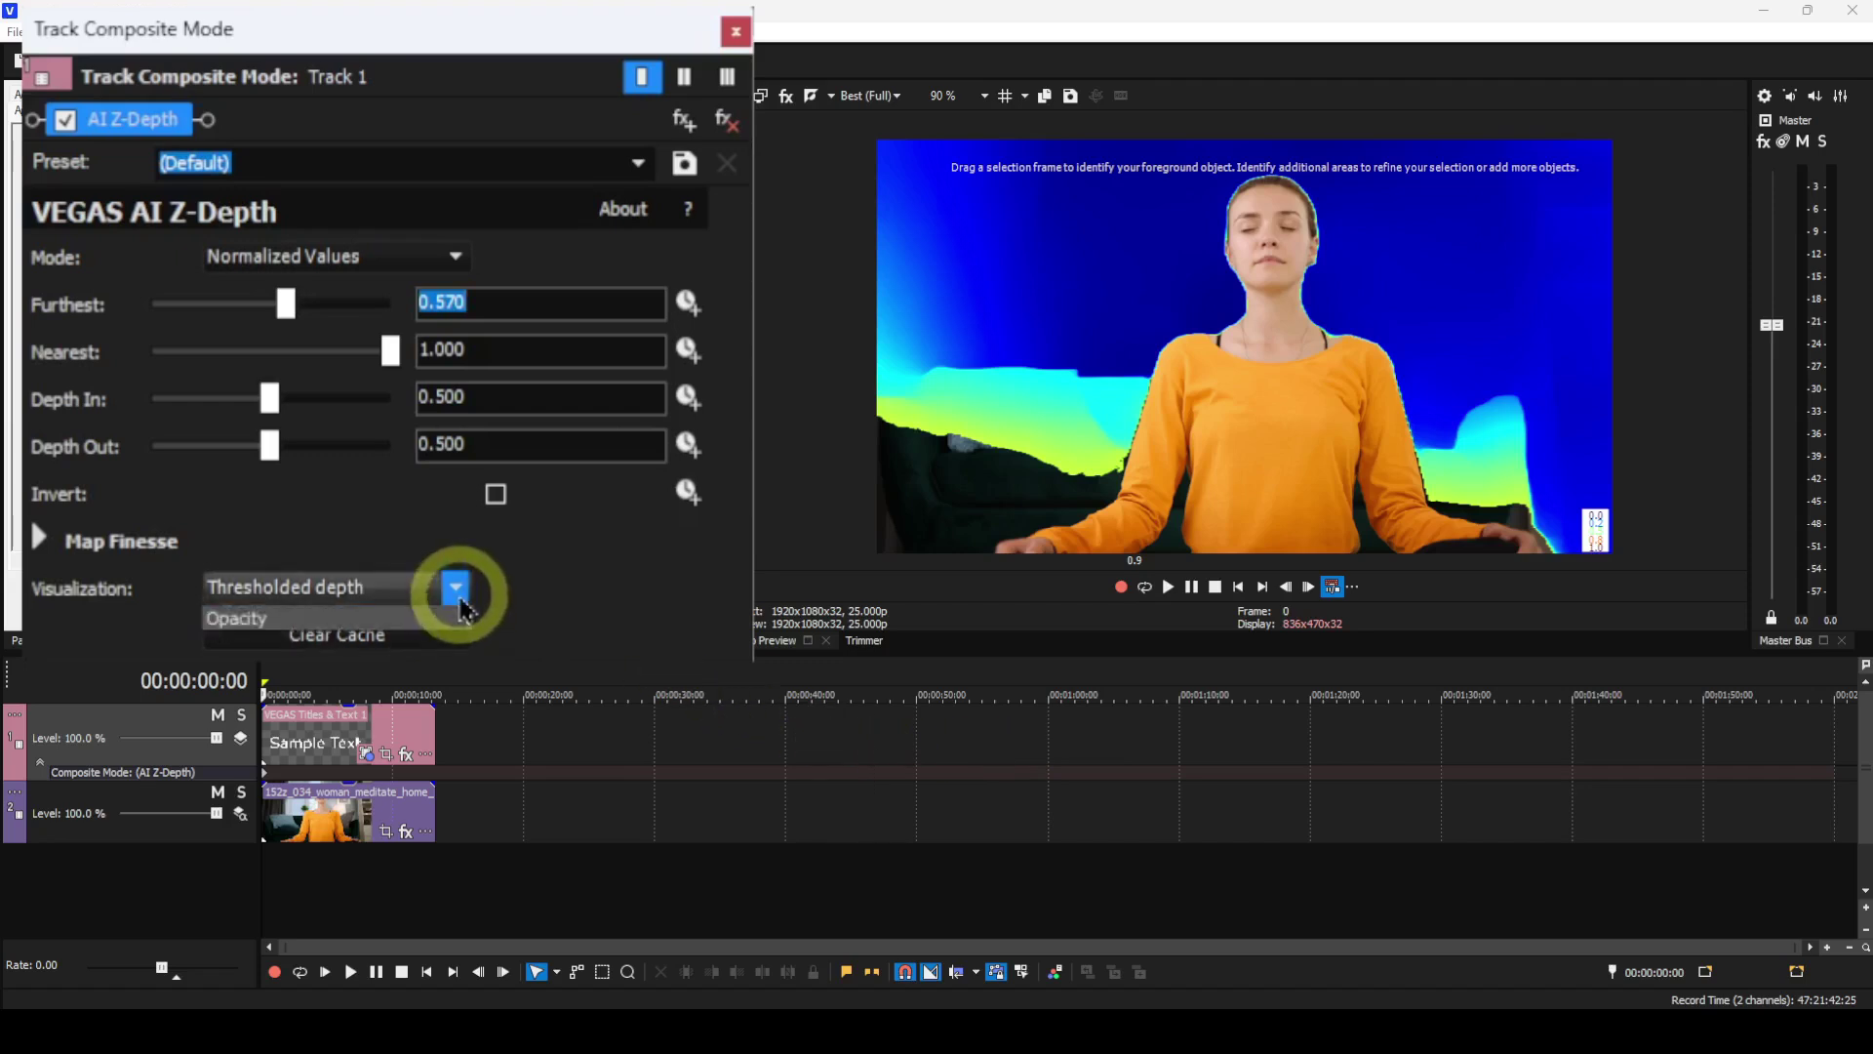
left_click(292, 620)
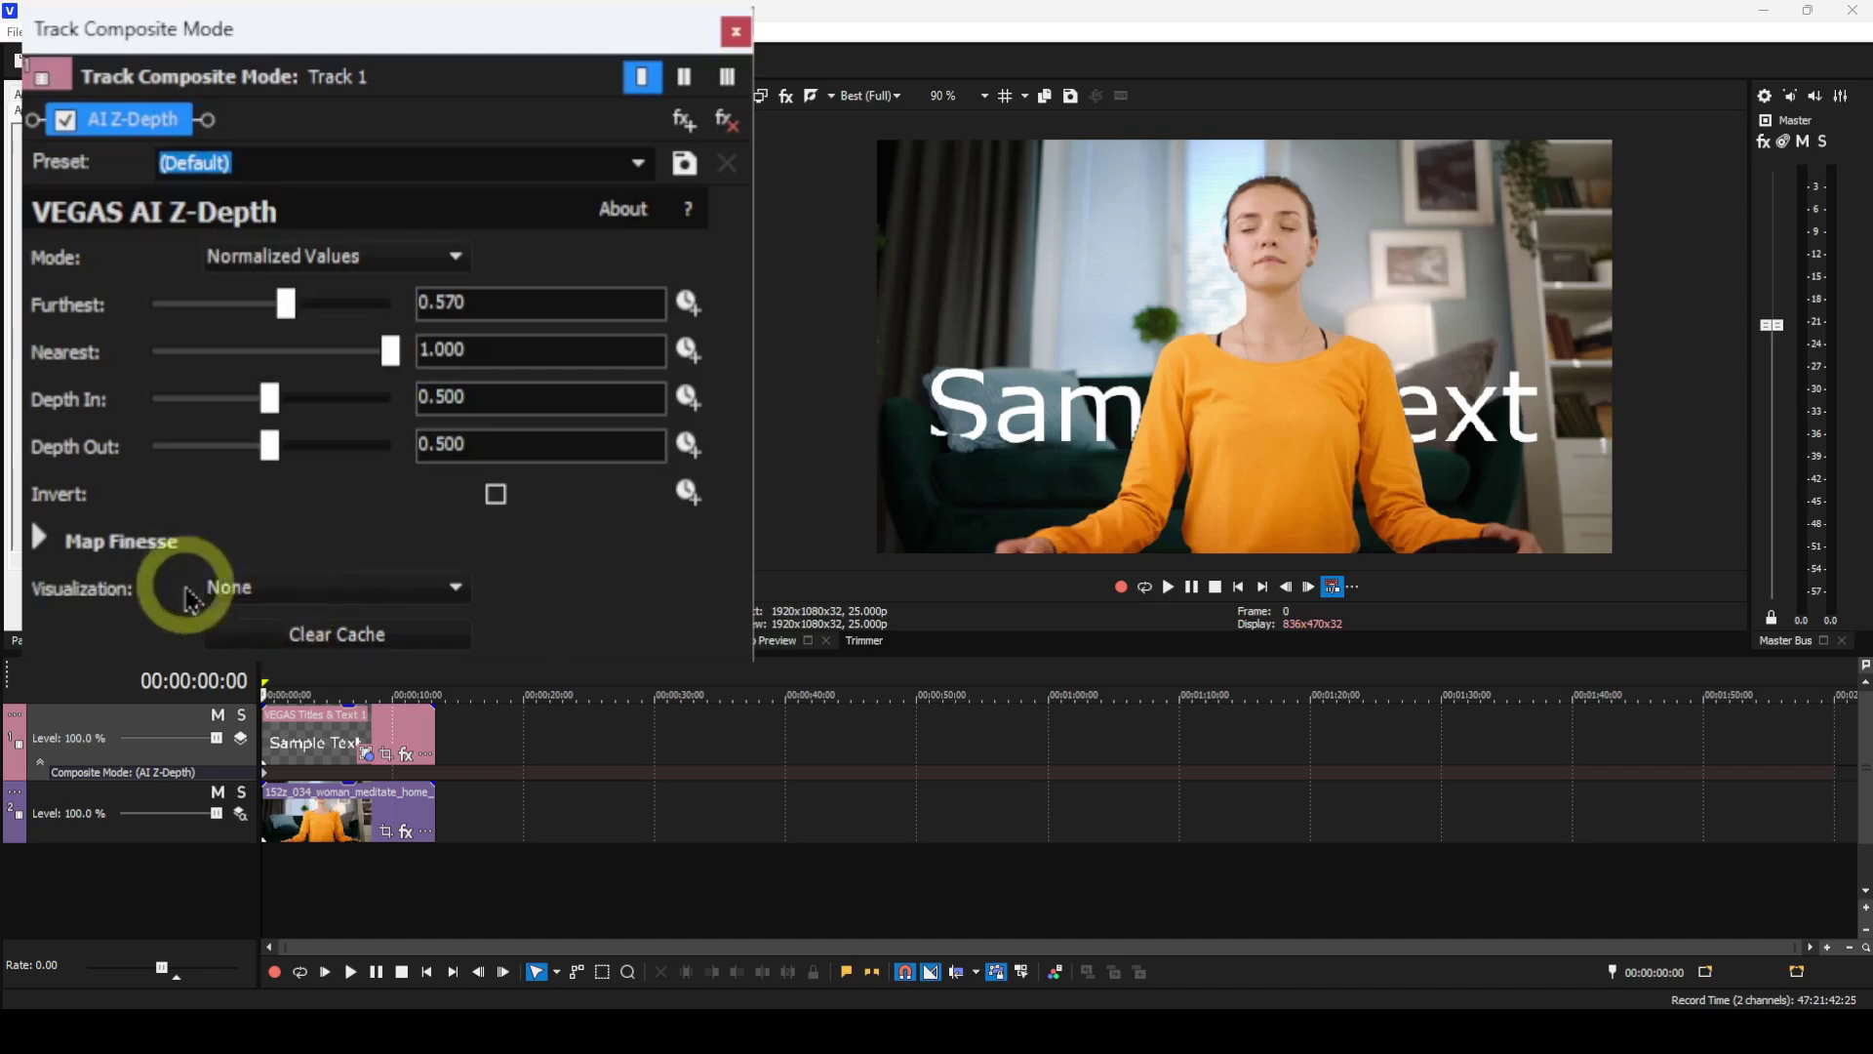
left_click(481, 302)
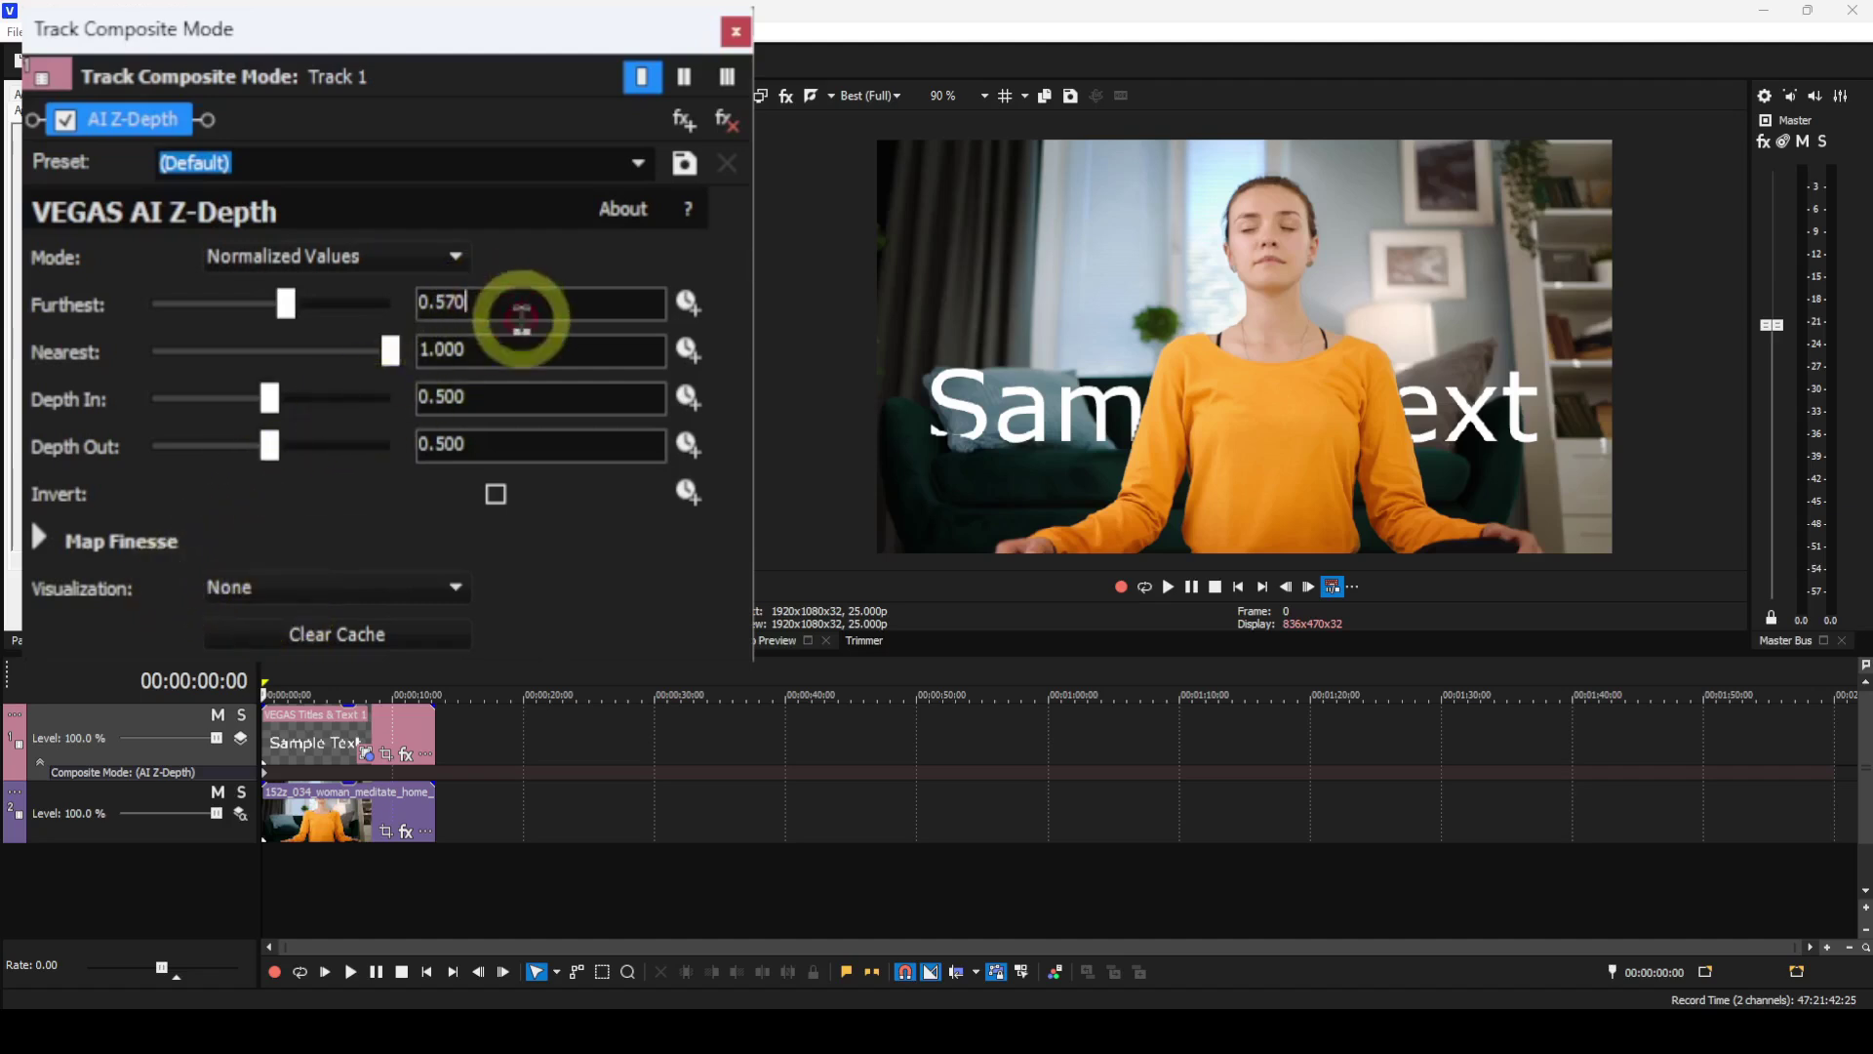
key("BackSpace")
key("BackSpace")
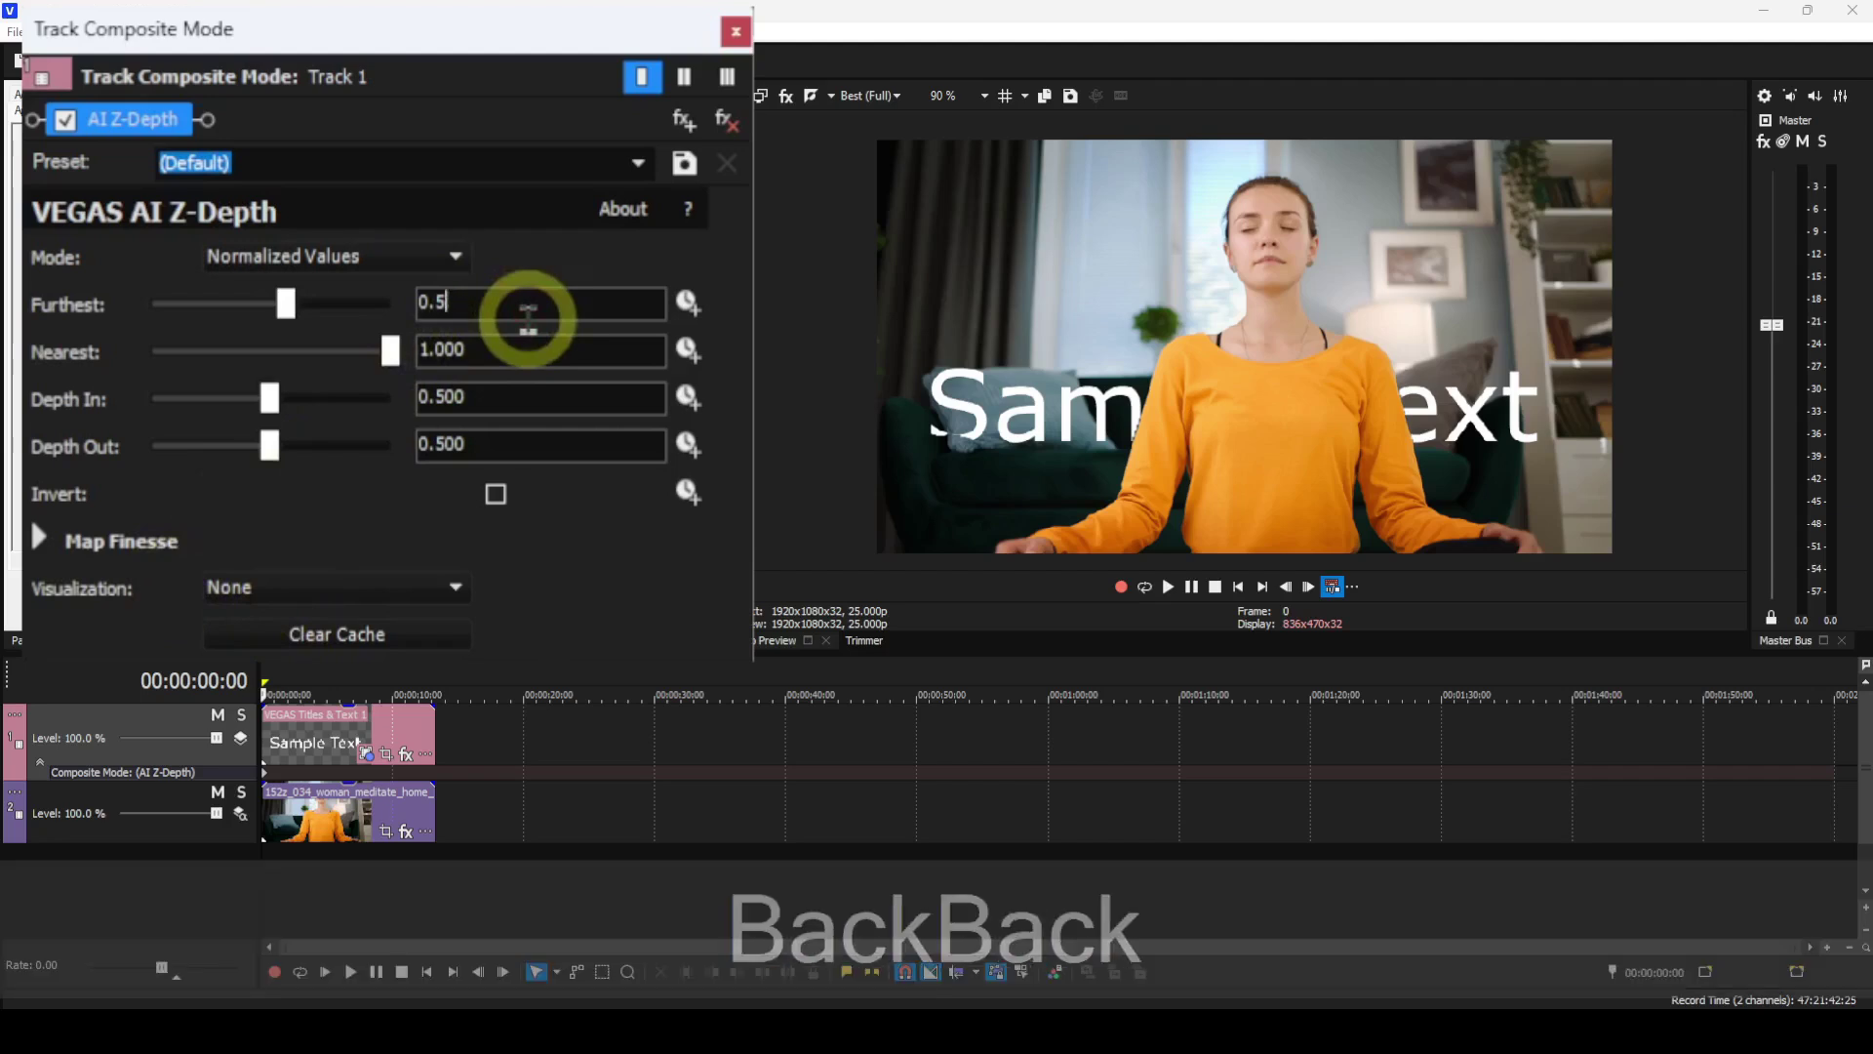
type("8")
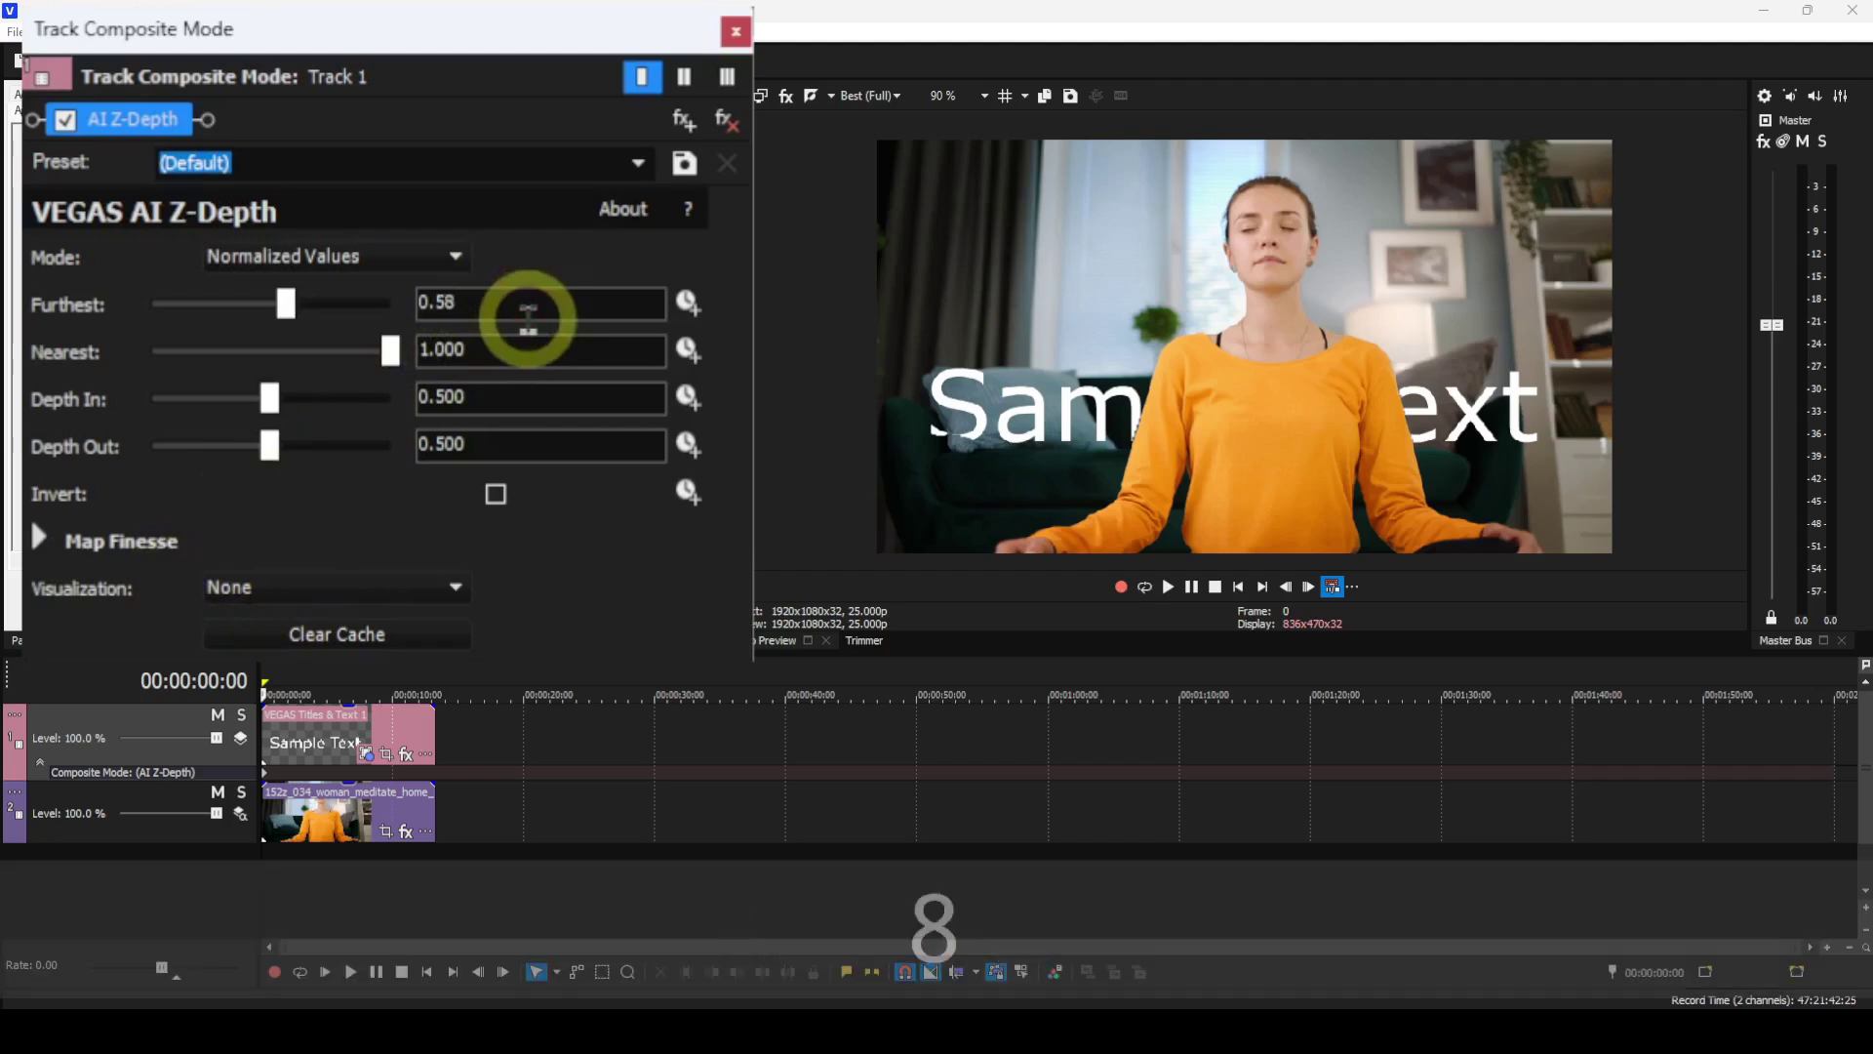
key("Return")
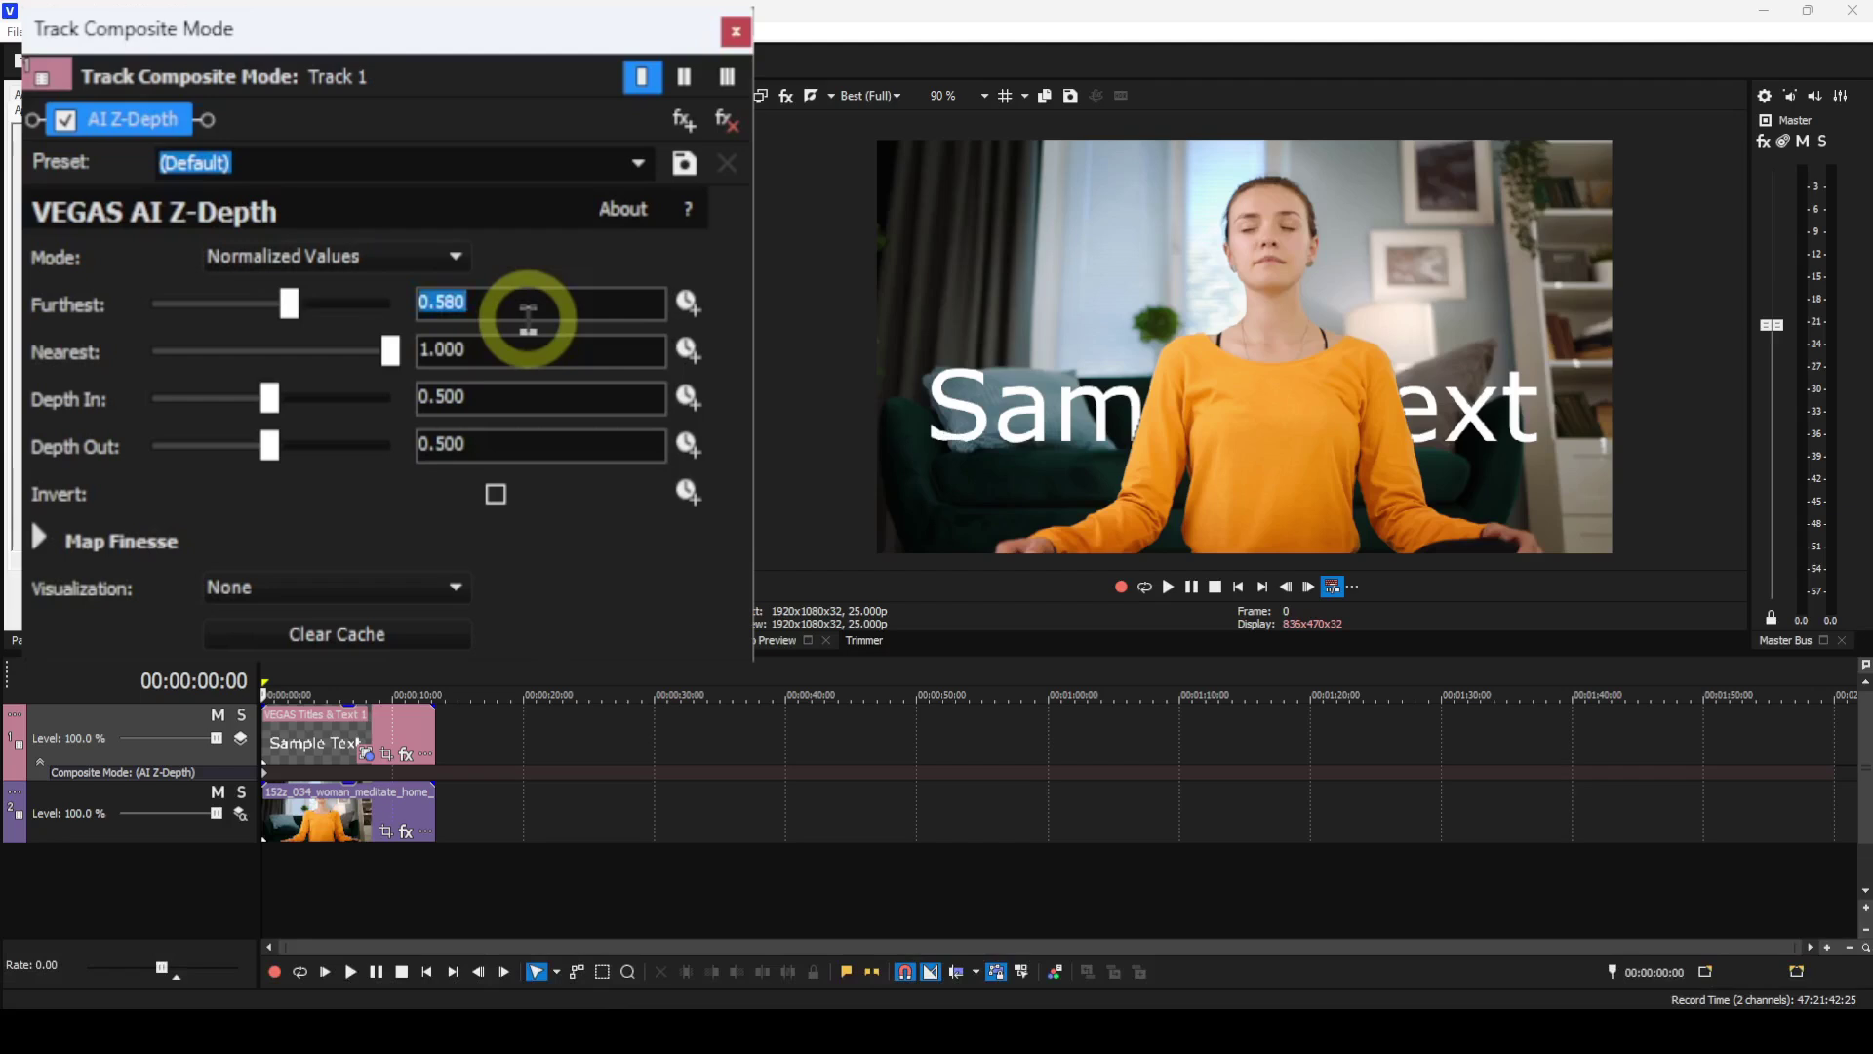
Set the Furthest depth value to 0.59.
left_click(485, 311)
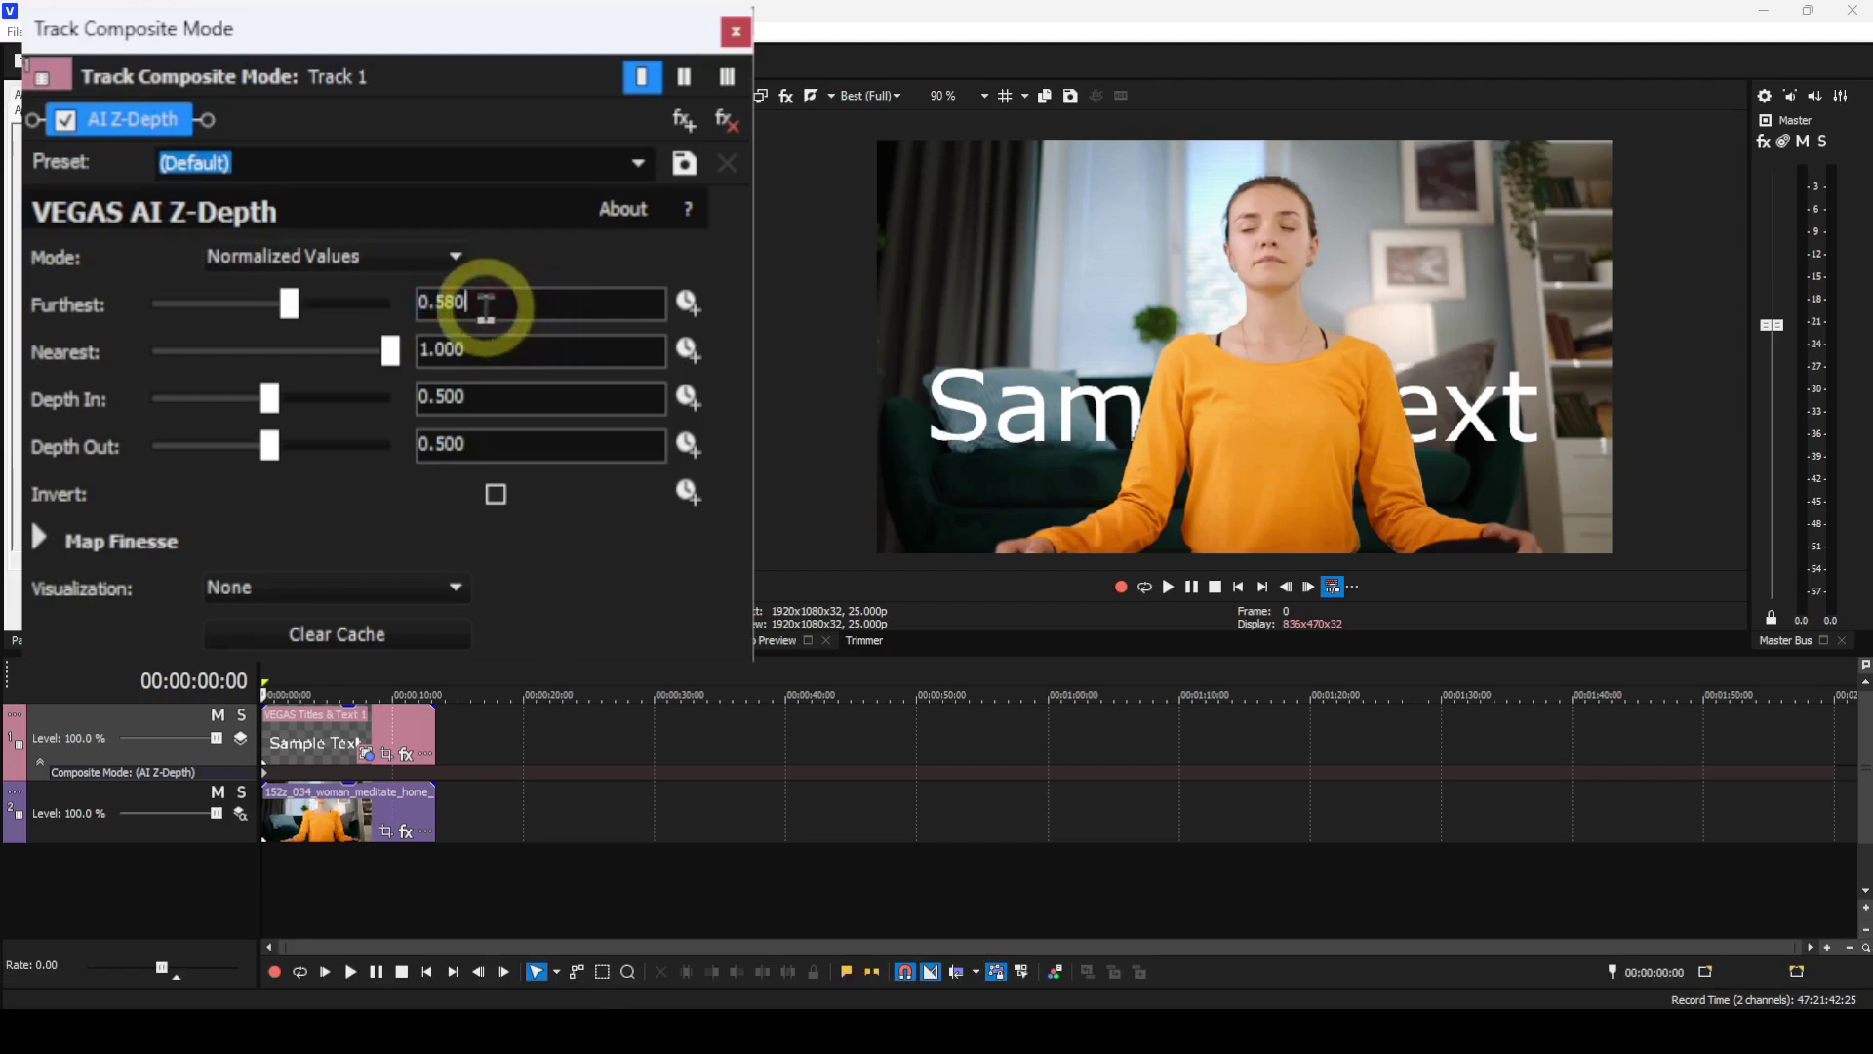
key("BackSpace")
key("BackSpace")
type("9")
key("Return")
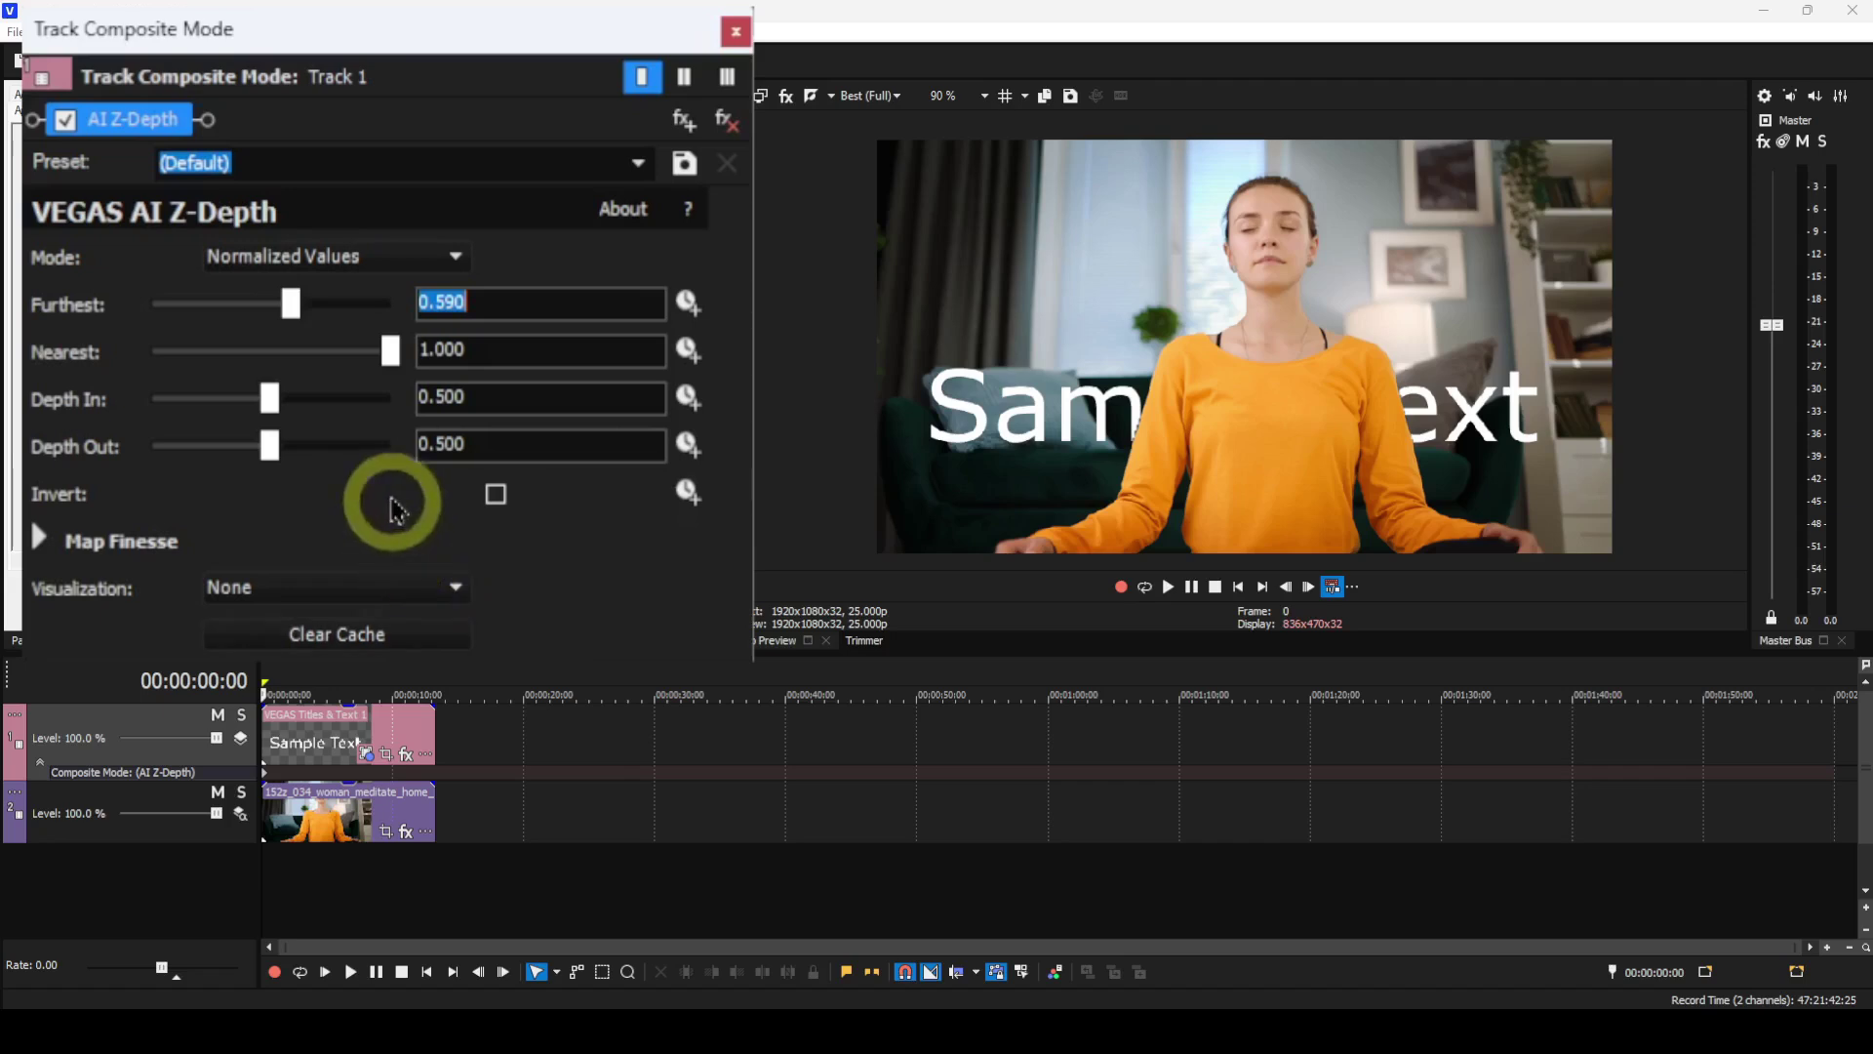
Lower the Furthest depth to 0 and raise it in small increments to 0.59.
left_click_drag(291, 303, 90, 269)
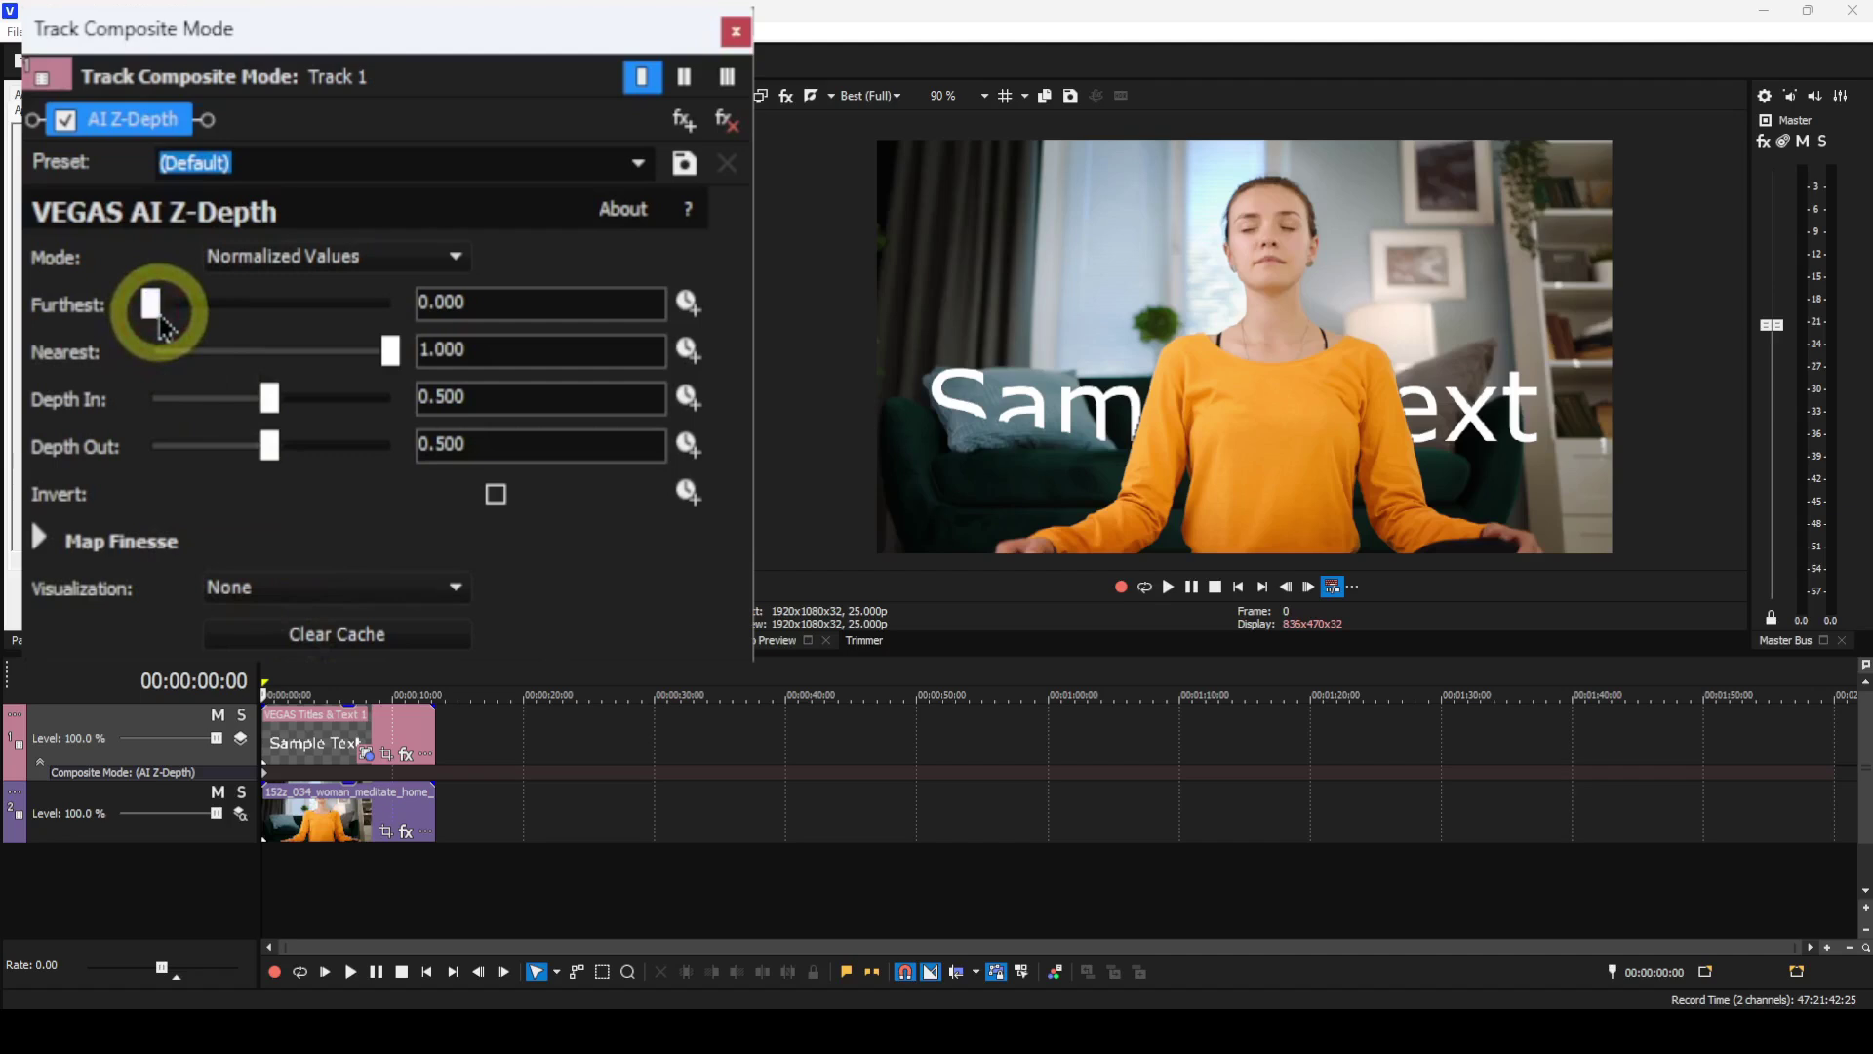
key("ctrl")
key("ctrl+Right")
key("ctrl+Right")
key("ctrl+Right")
key("ctrl+Right")
key("ctrl+Right")
key("ctrl+Right")
key("ctrl+Right")
key("ctrl+Right")
key("ctrl+Right")
key("ctrl+Right")
key("ctrl+Right")
key("ctrl+Right")
key("ctrl+Right")
key("ctrl+Right")
key("ctrl+Right")
key("ctrl+Right")
key("ctrl+Right")
key("ctrl+Right")
key("ctrl+Right")
key("ctrl+Right")
key("ctrl+Right")
key("ctrl+Right")
key("ctrl+Right")
key("ctrl+Right")
key("ctrl+Right")
key("ctrl+Right")
key("ctrl+Right")
key("ctrl+Right")
key("ctrl+Right")
key("ctrl+Right")
key("ctrl+Right")
key("ctrl+Right")
key("ctrl+Right")
key("ctrl+Right")
key("ctrl+Right")
key("ctrl+Right")
key("ctrl+Right")
key("ctrl+Right")
key("ctrl+Right")
key("ctrl+Right")
key("ctrl+Right")
key("ctrl+Right")
key("ctrl+Right")
key("ctrl+Right")
key("ctrl+Right")
key("ctrl+Right")
key("ctrl+Right")
key("ctrl+Right")
key("ctrl+Right")
key("ctrl+Right")
key("ctrl+Right")
key("ctrl+Right")
key("ctrl+Right")
key("ctrl+Right")
key("ctrl+Right")
key("ctrl+Right")
key("ctrl+Right")
key("ctrl+Right")
key("ctrl+Right")
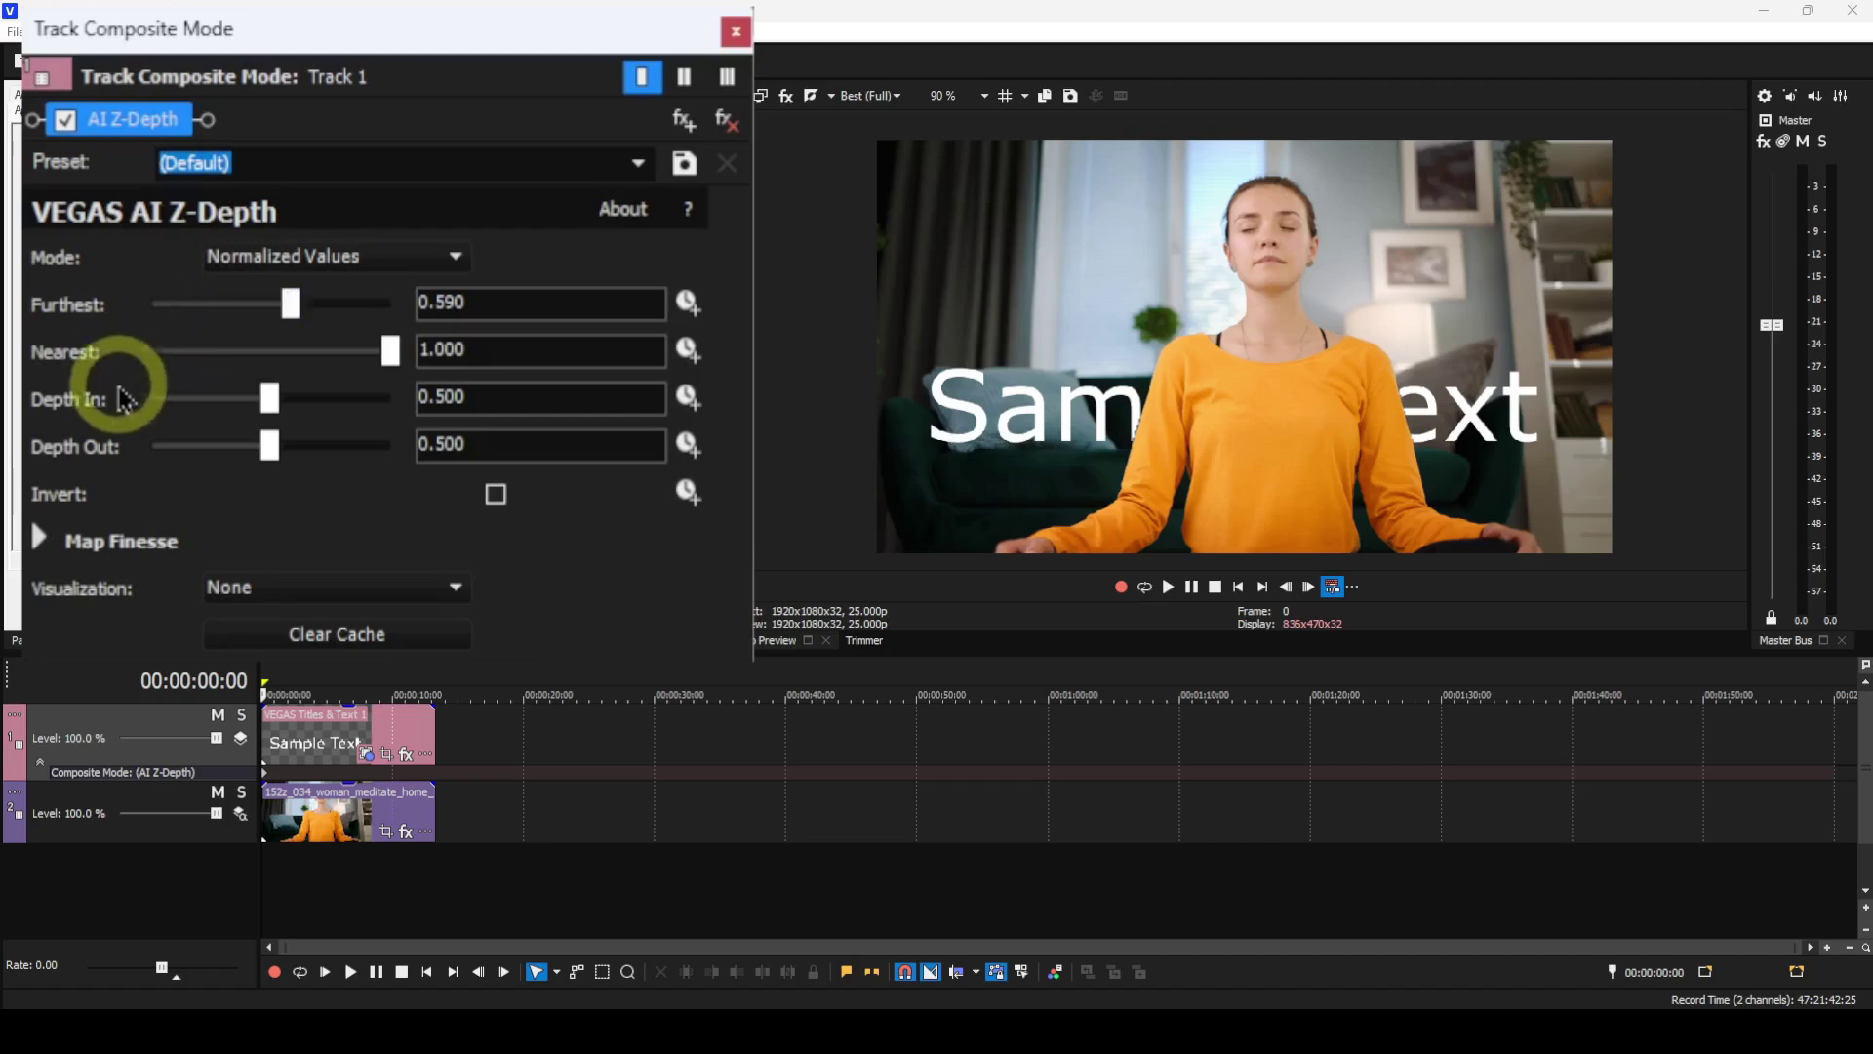
Open the Sample Text title's generator settings and move the title down to a location of about 0.48, 0.24.
left_click(369, 758)
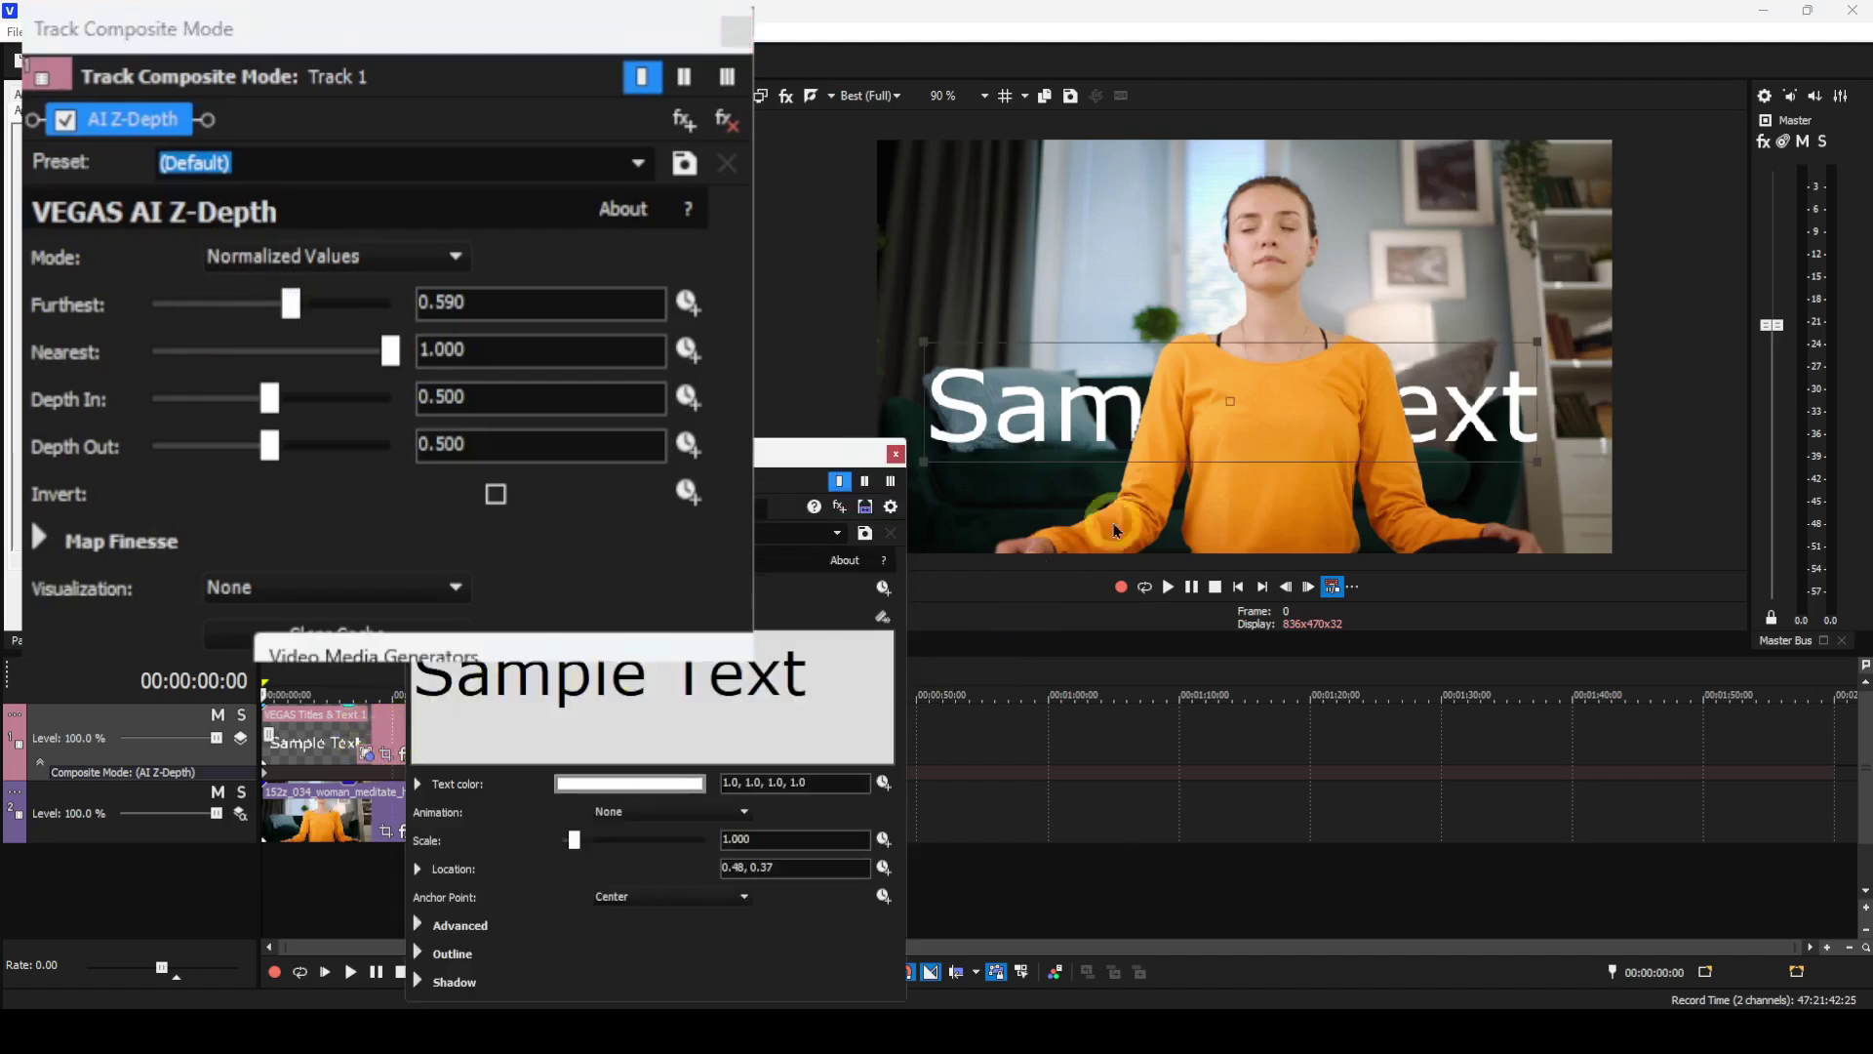
left_click(1240, 403)
left_click_drag(1240, 403, 1237, 455)
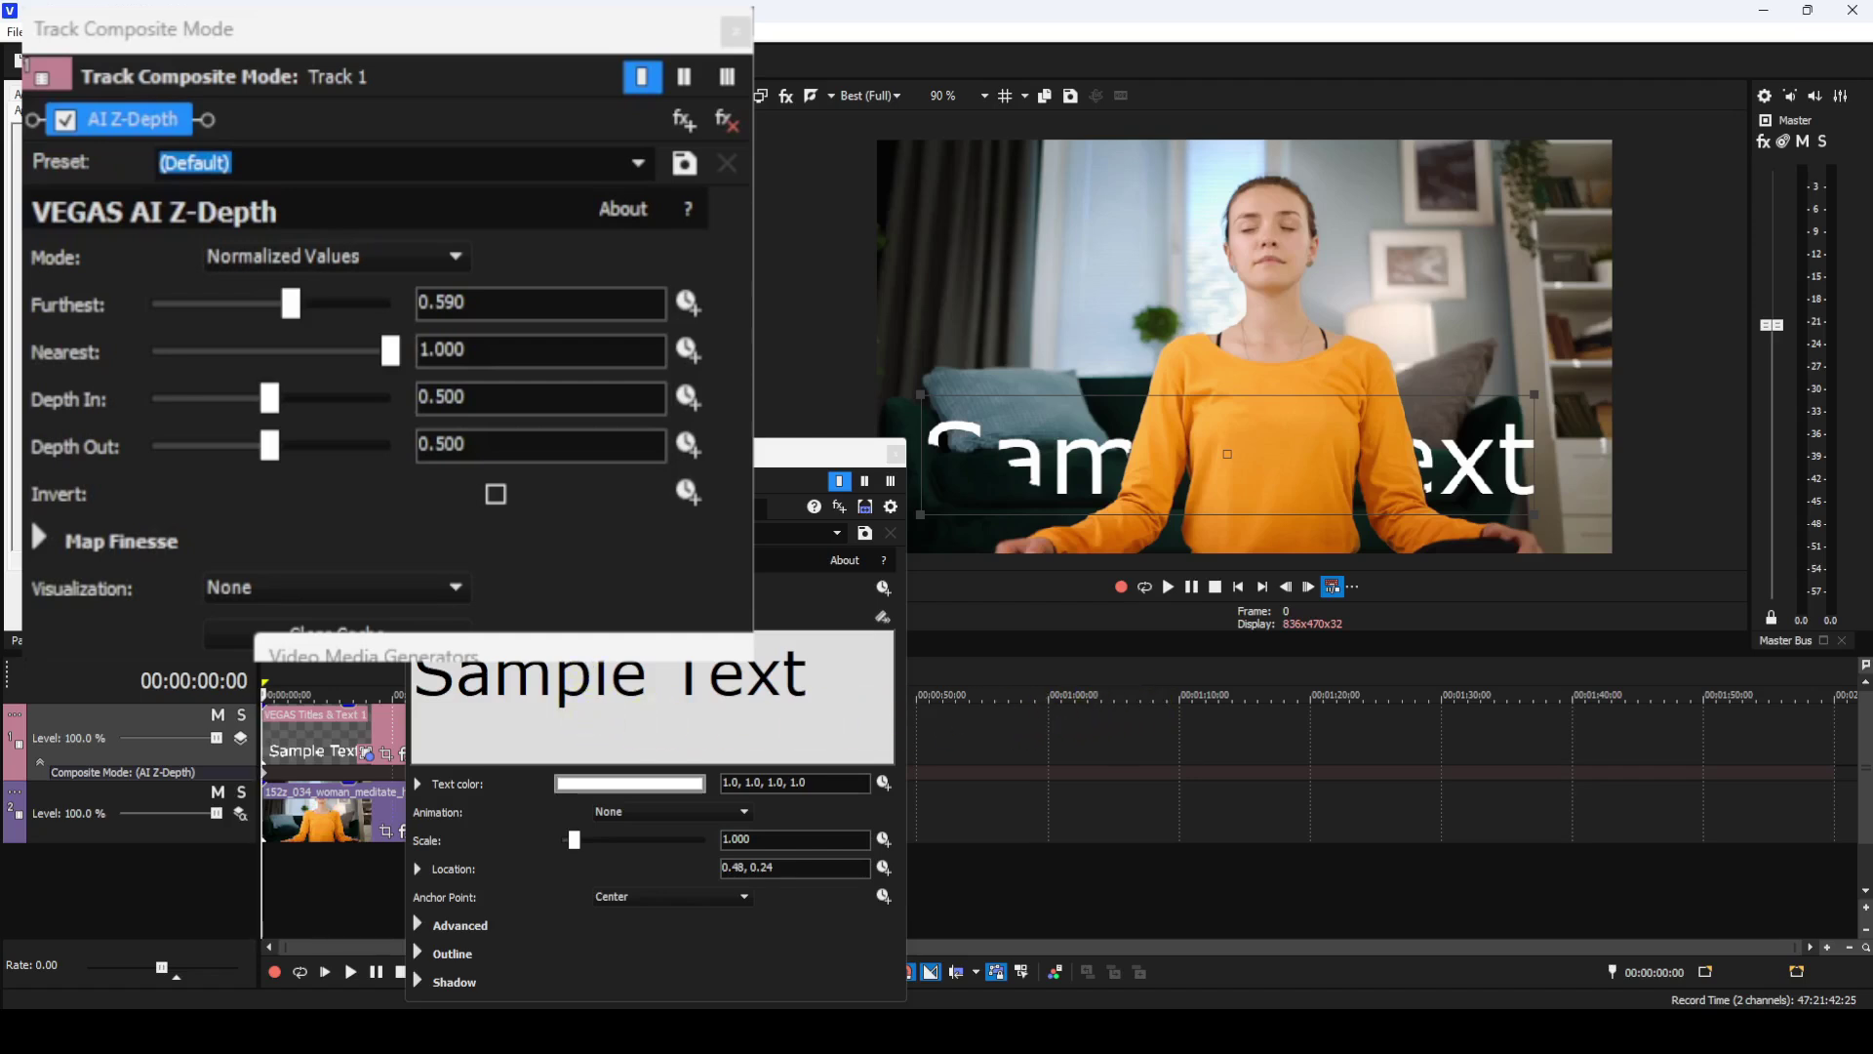
Raise the Furthest depth in small increments to 0.69.
left_click(296, 317)
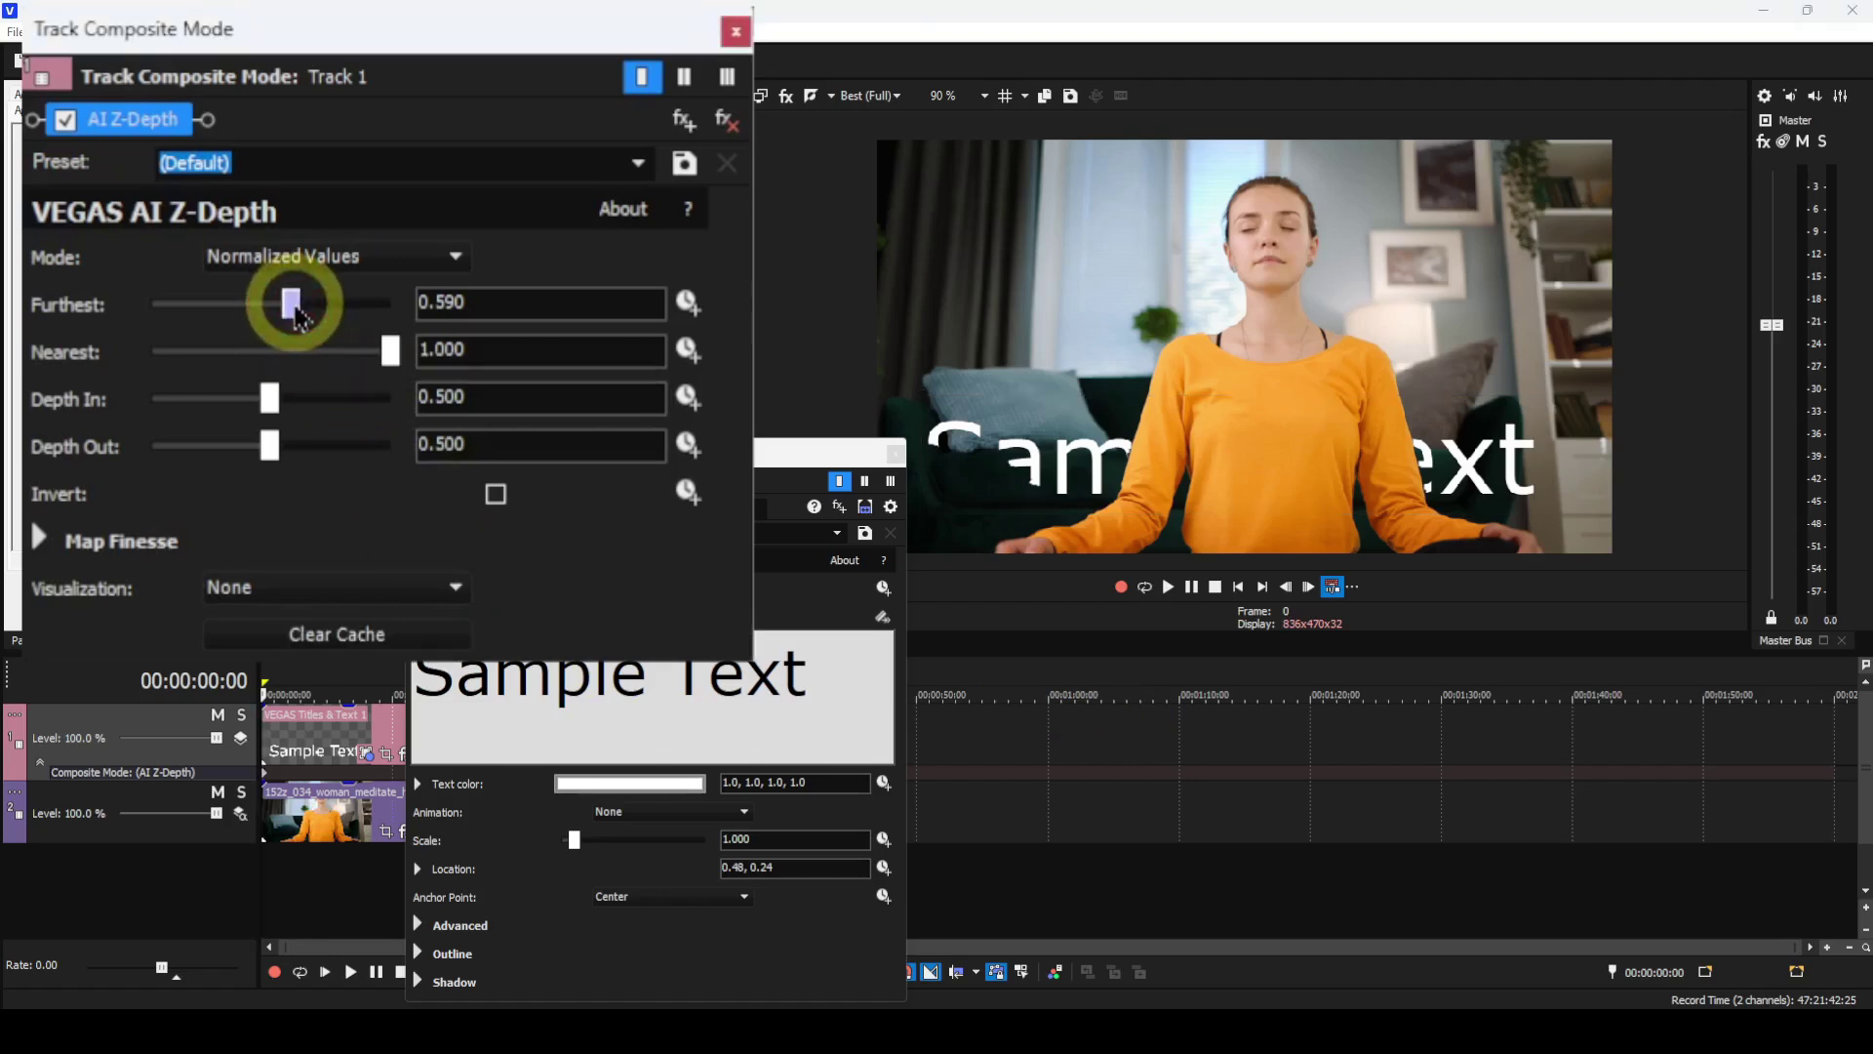
key("ctrl+Right")
key("ctrl+Right")
key("ctrl+Right")
key("ctrl+Right")
key("ctrl+Right")
key("ctrl+Right")
key("ctrl+Right")
key("ctrl+Right")
key("ctrl+Right")
key("ctrl+Right")
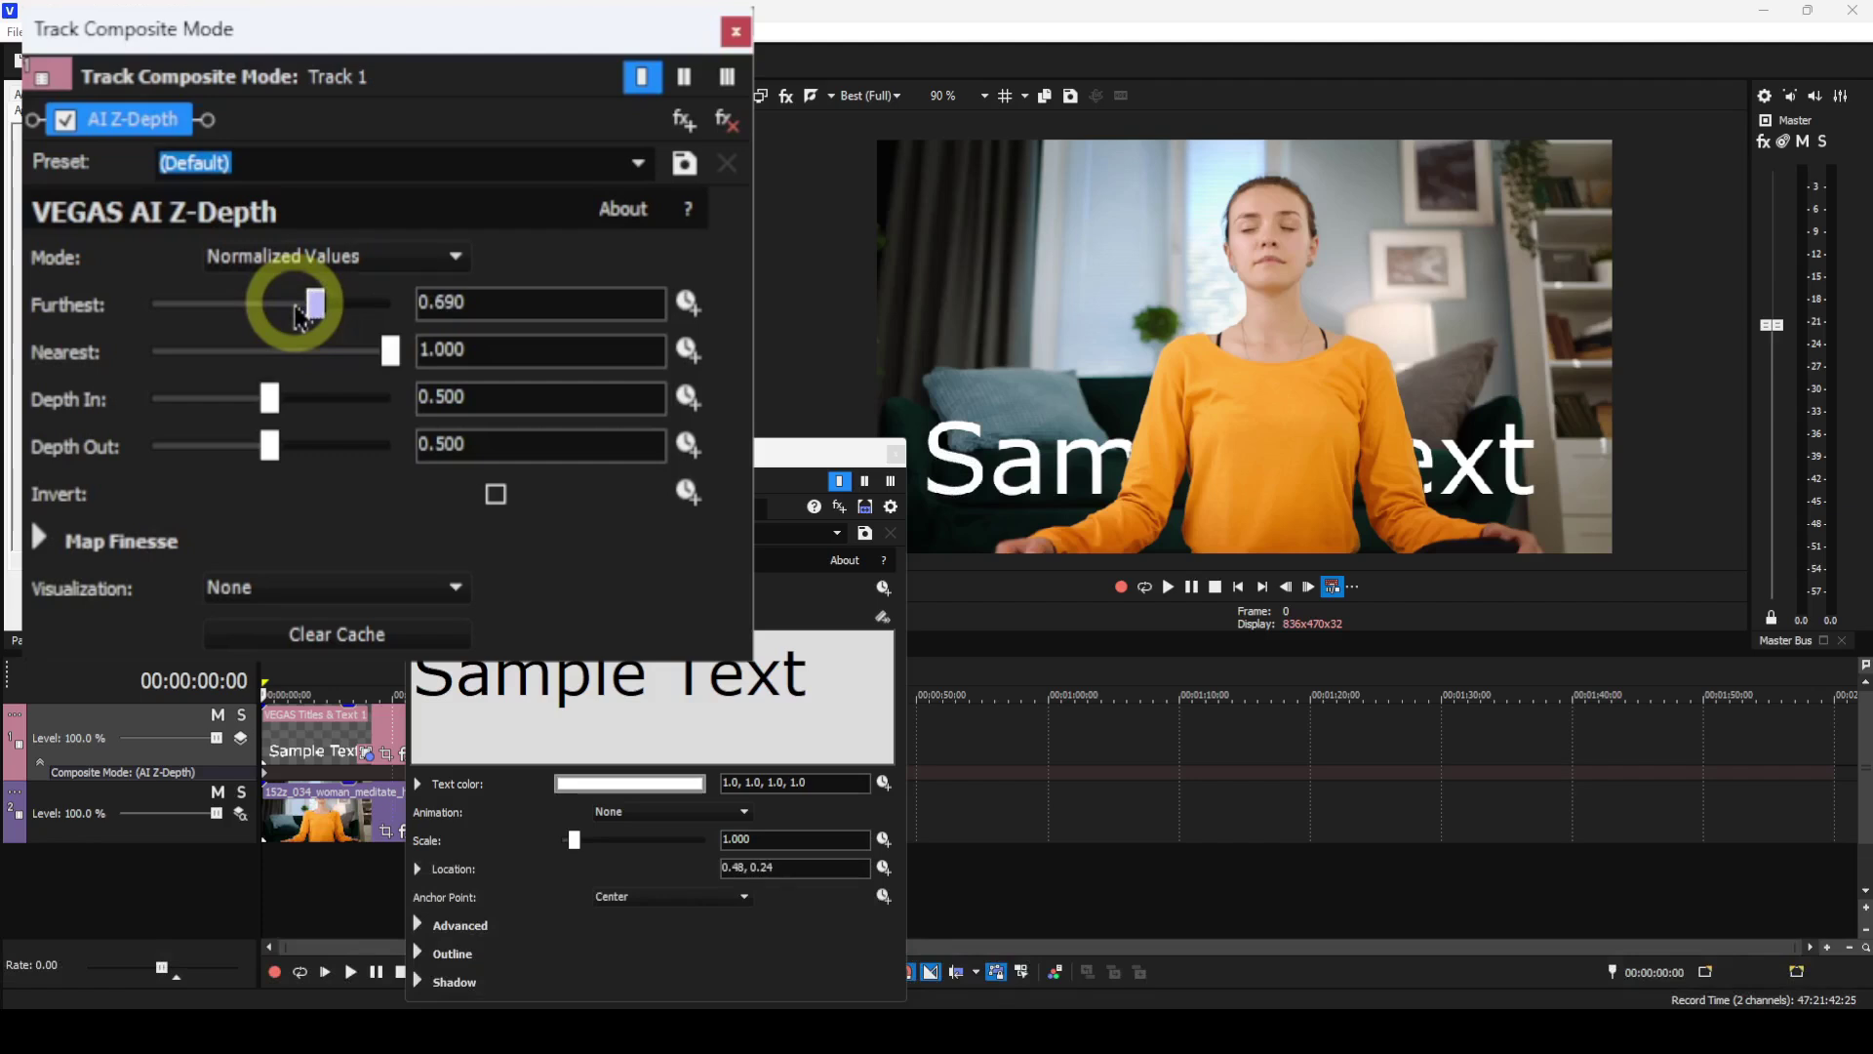
Move the Sample Text title further down to a location of about 0.48, 0.18.
left_click(671, 688)
left_click(1248, 437)
left_click_drag(1229, 447, 1230, 474)
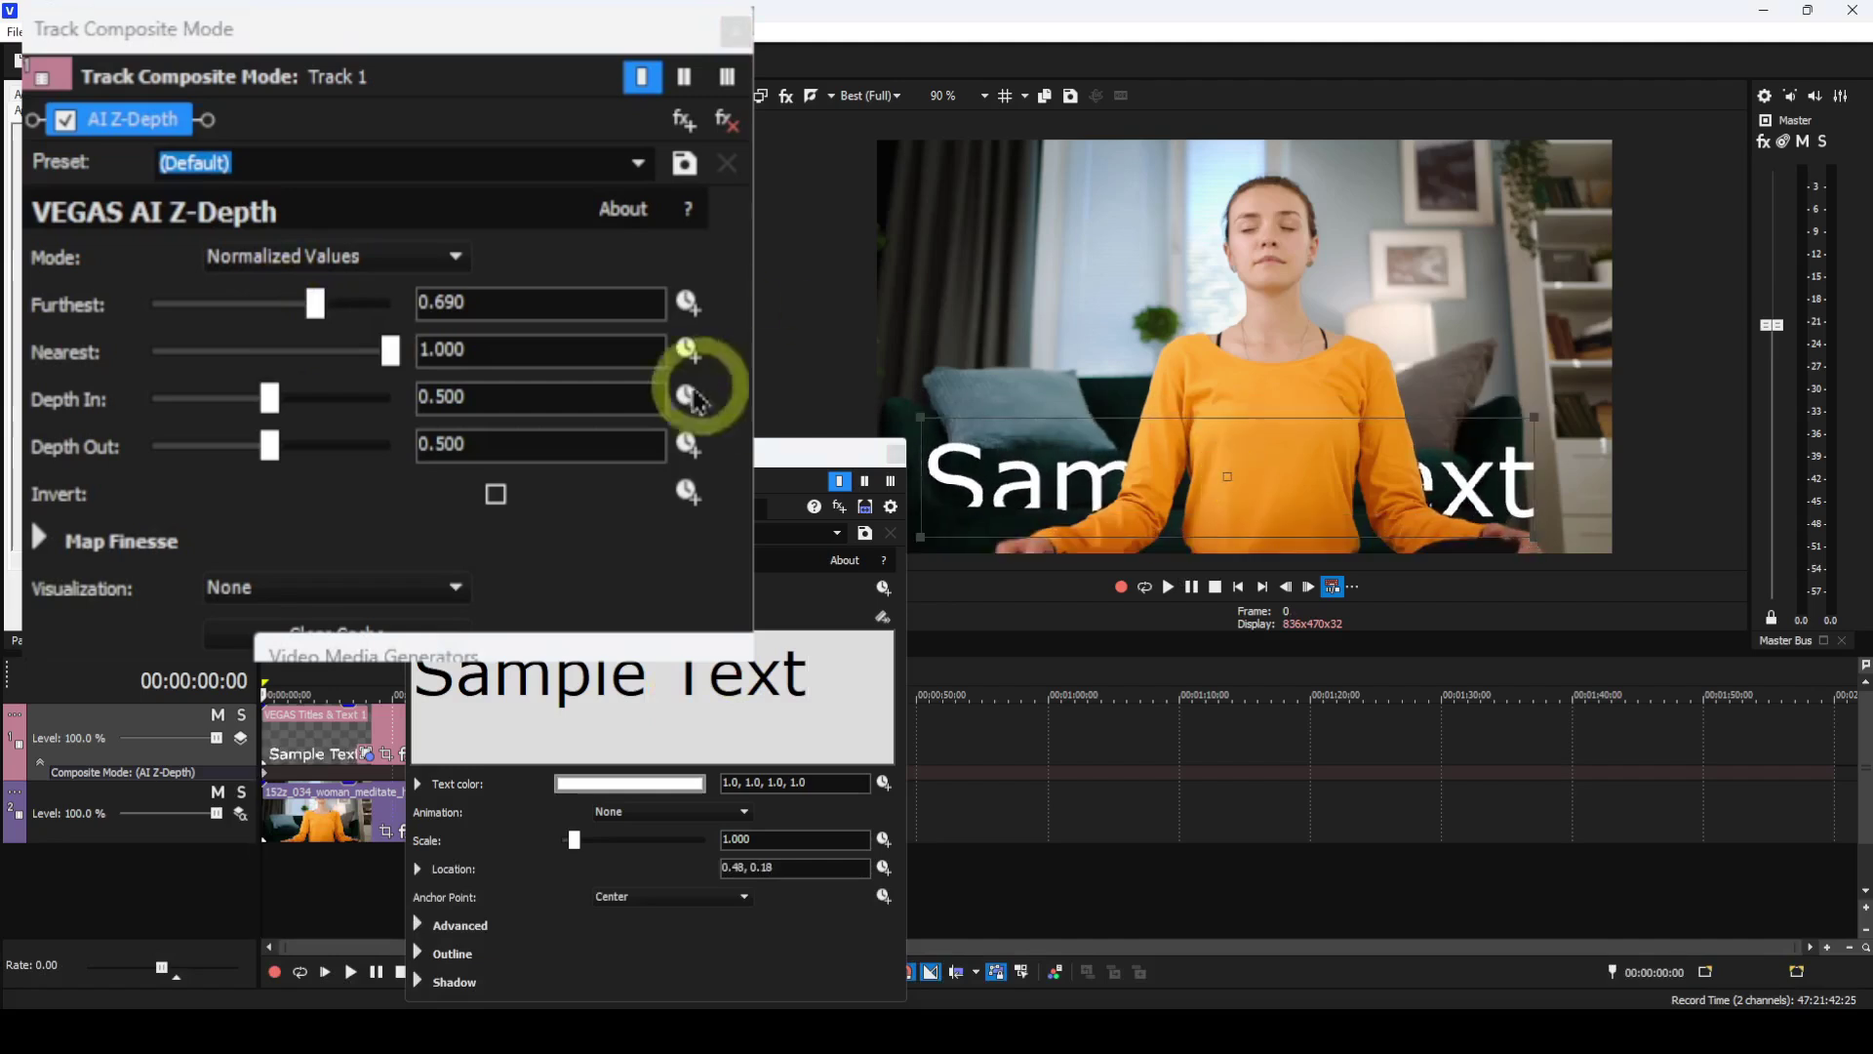
Raise the Furthest depth in small increments to 0.87.
left_click(366, 297)
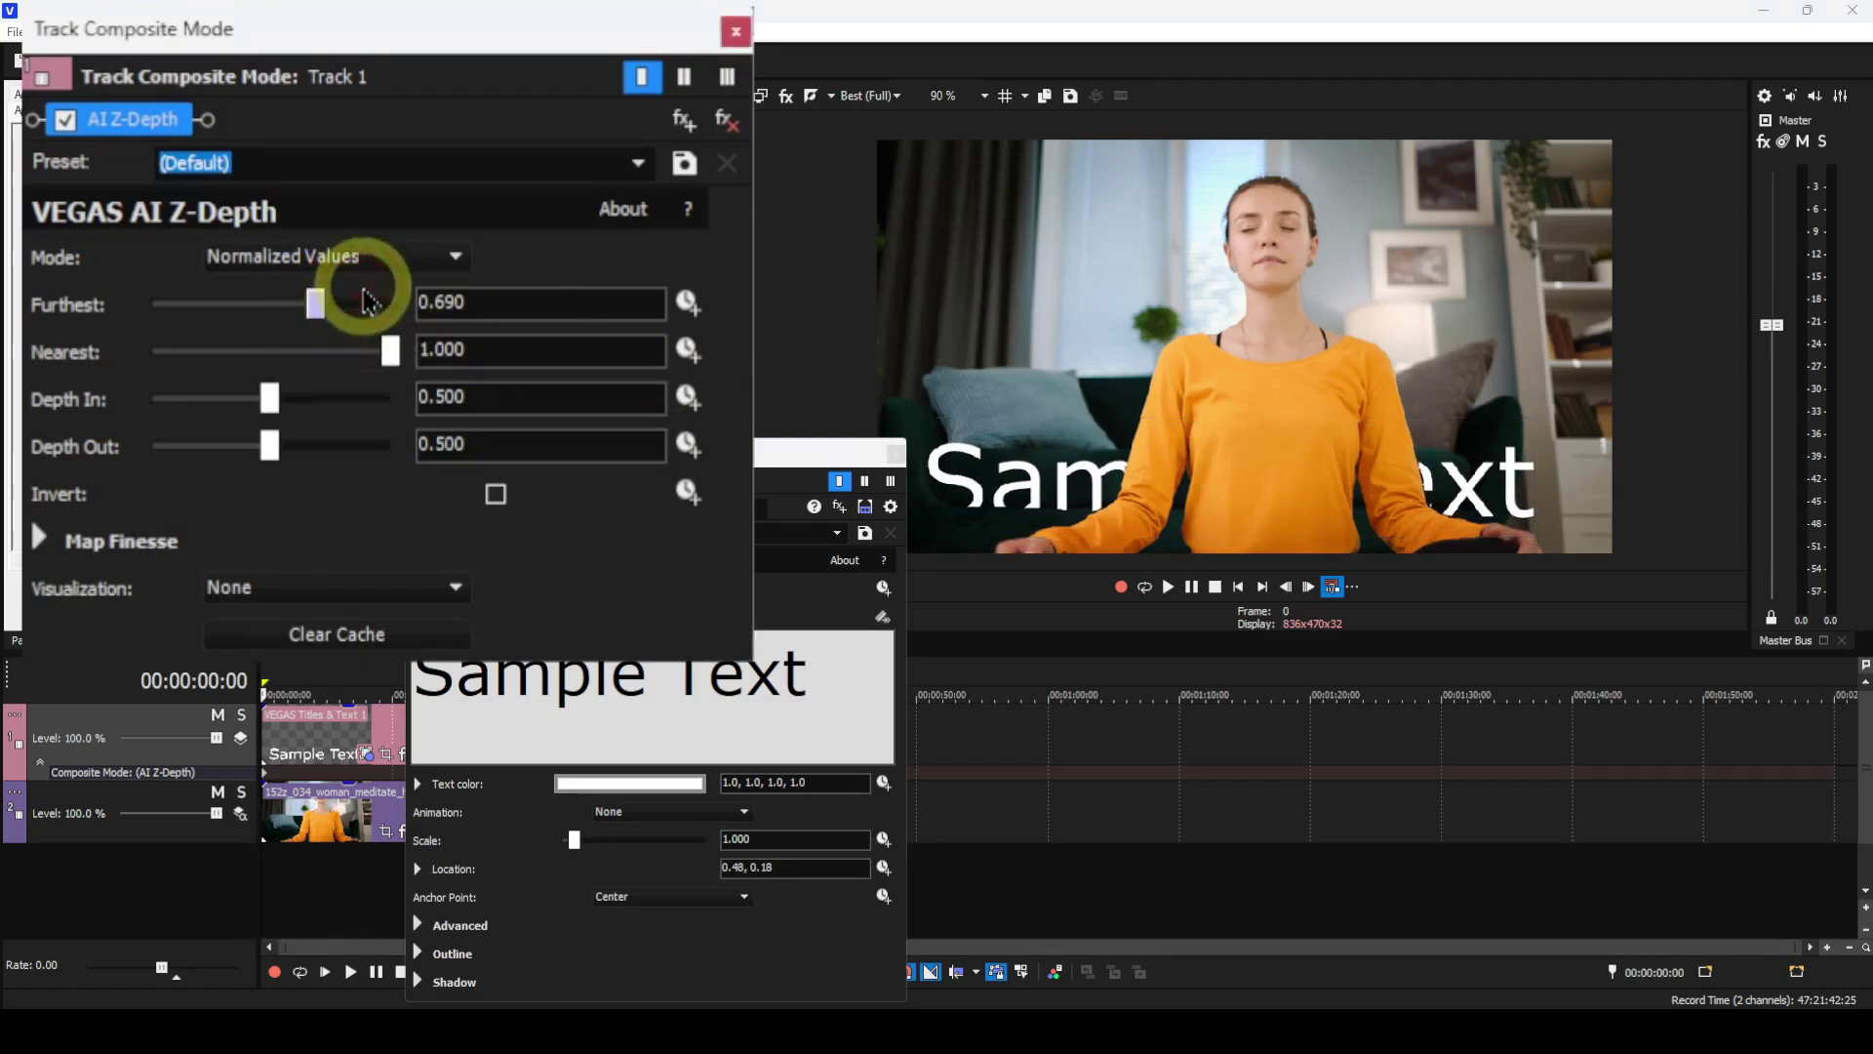
key("ctrl+Right")
key("ctrl+Right")
key("ctrl+Right")
key("ctrl+Right")
key("ctrl+Right")
key("ctrl+Right")
key("ctrl+Right")
key("ctrl+Right")
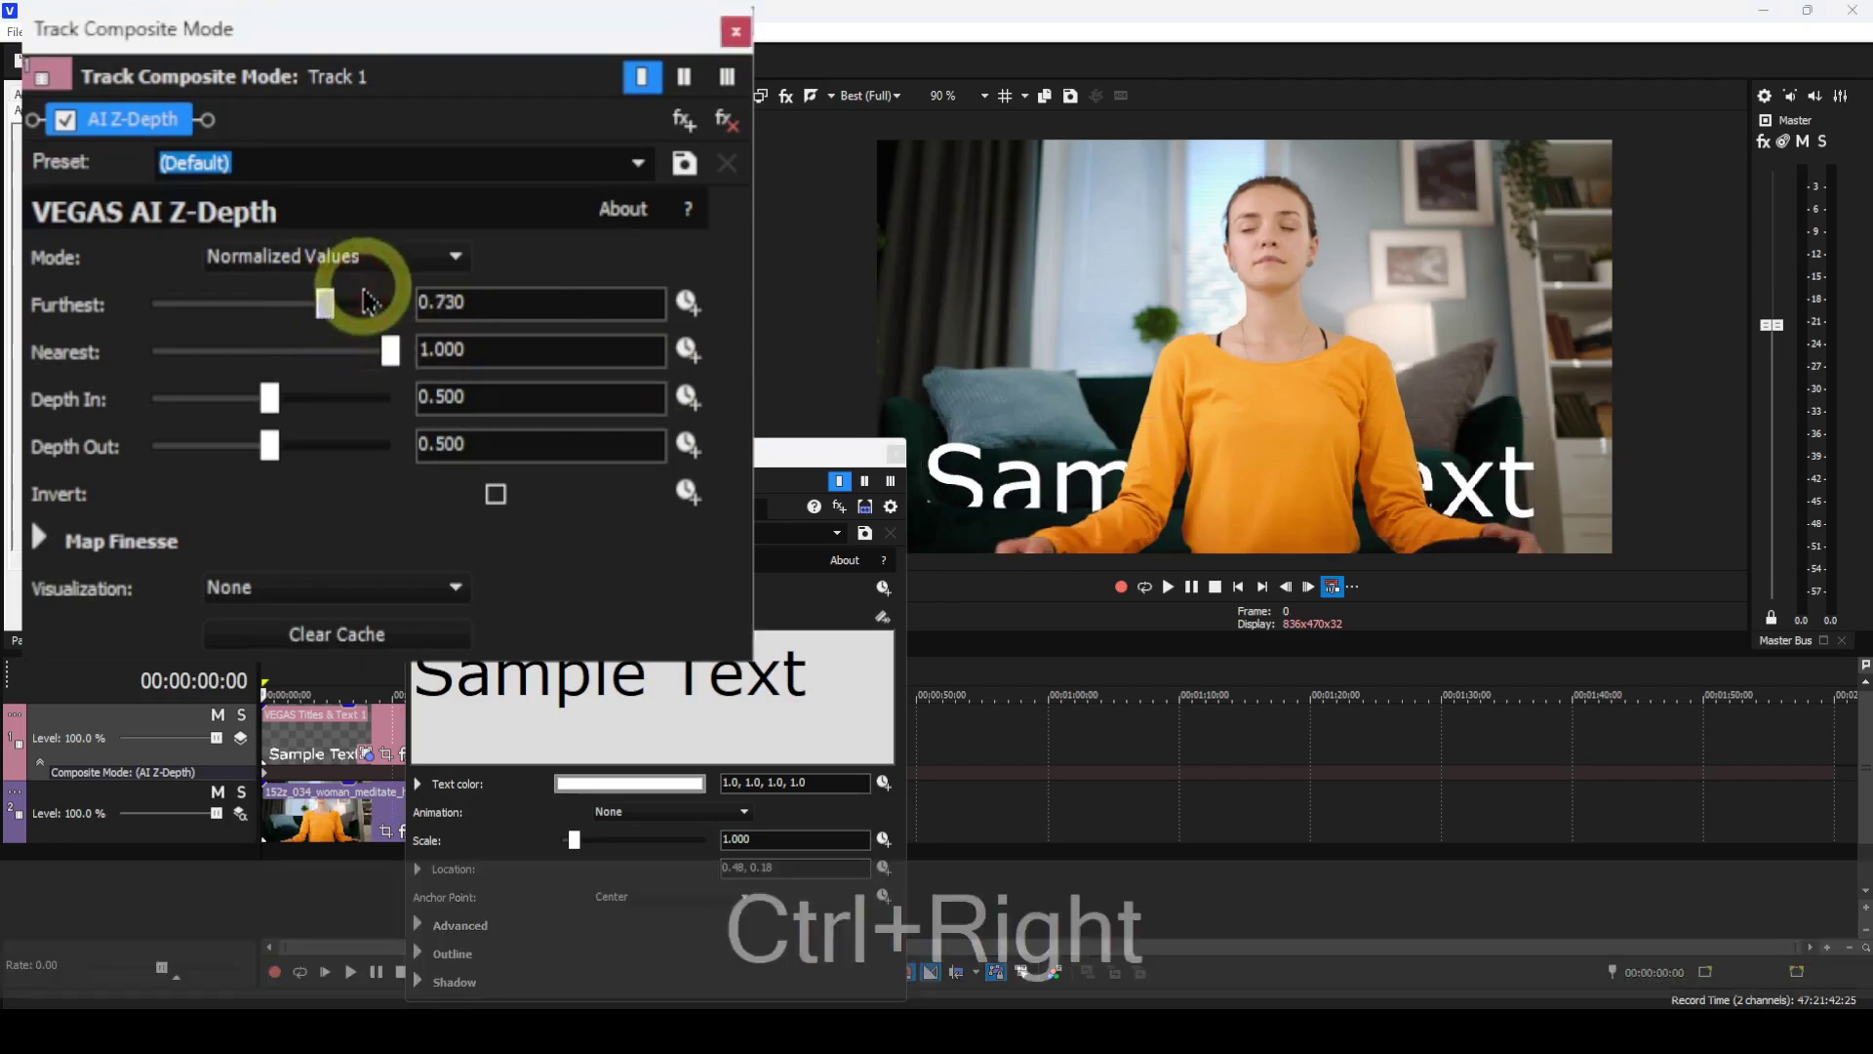
key("ctrl+Right")
key("ctrl+Right")
key("ctrl+Right")
key("ctrl+Right")
key("ctrl+Right")
key("ctrl+Right")
key("ctrl+Right")
key("ctrl+Right")
key("ctrl+Right")
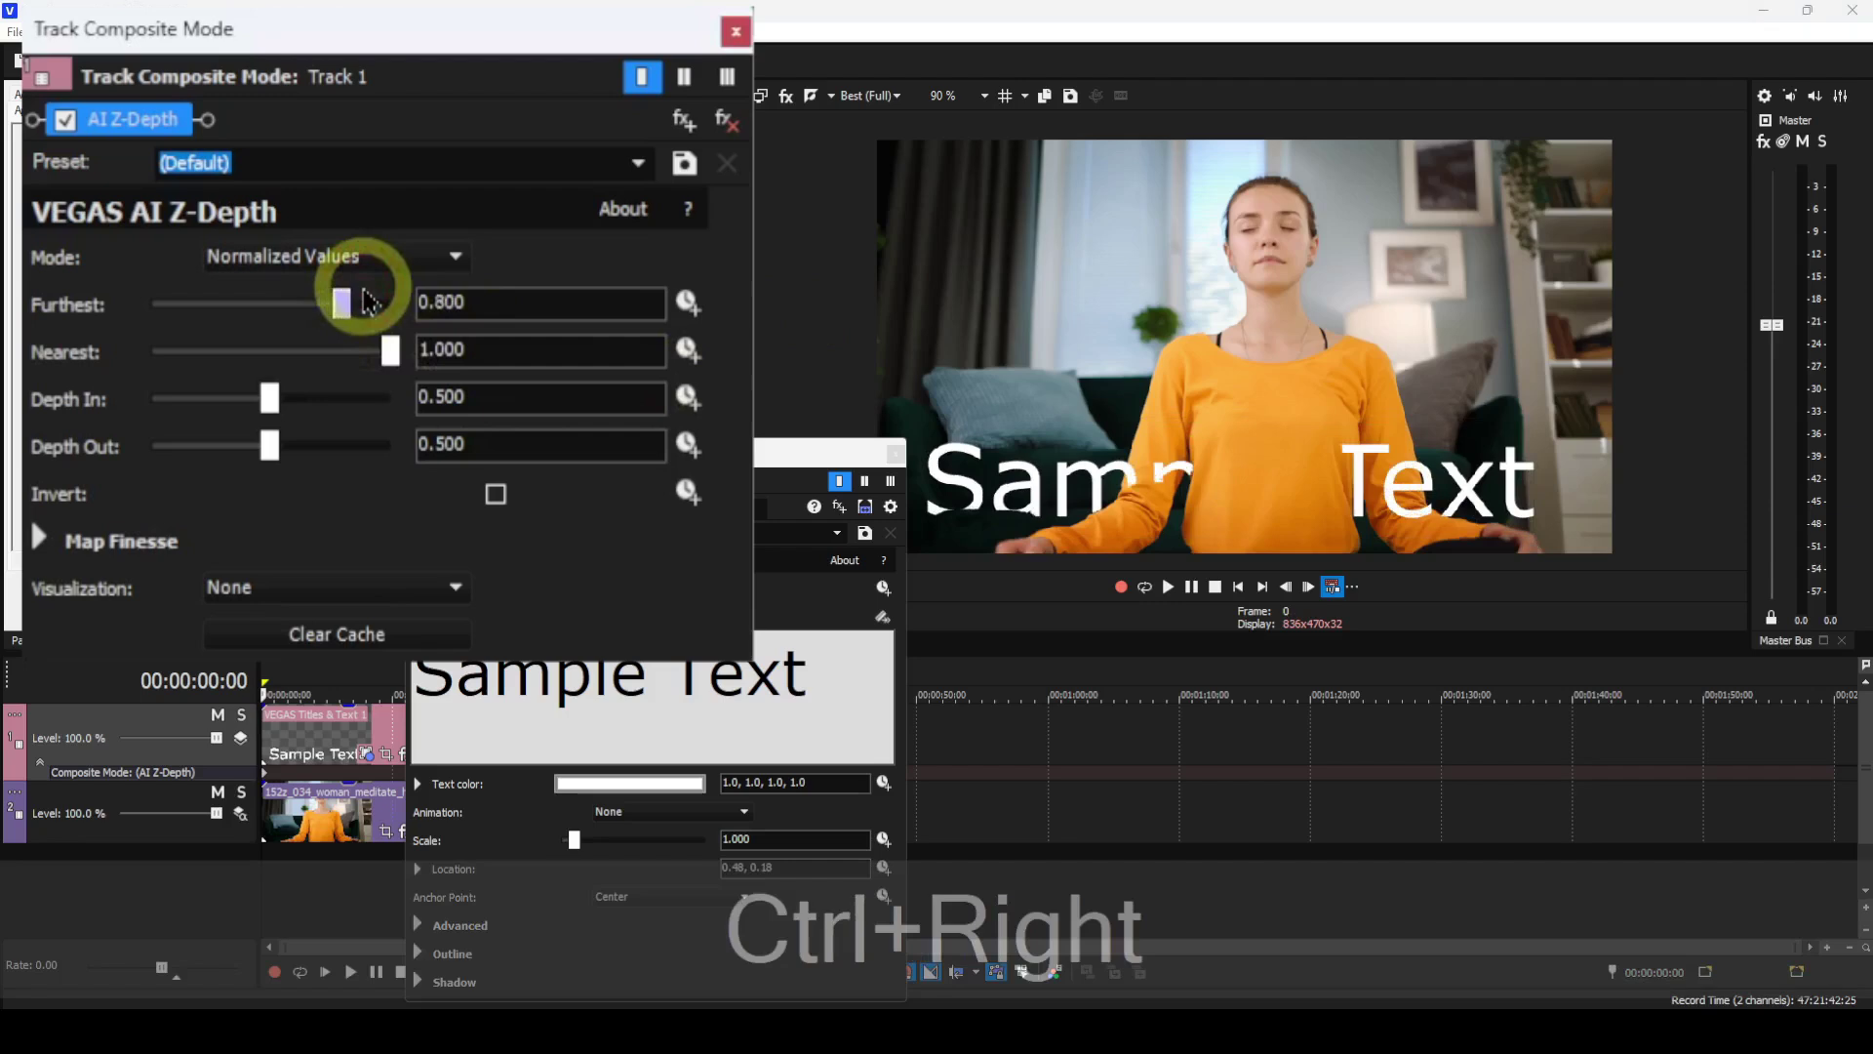
key("ctrl+Right")
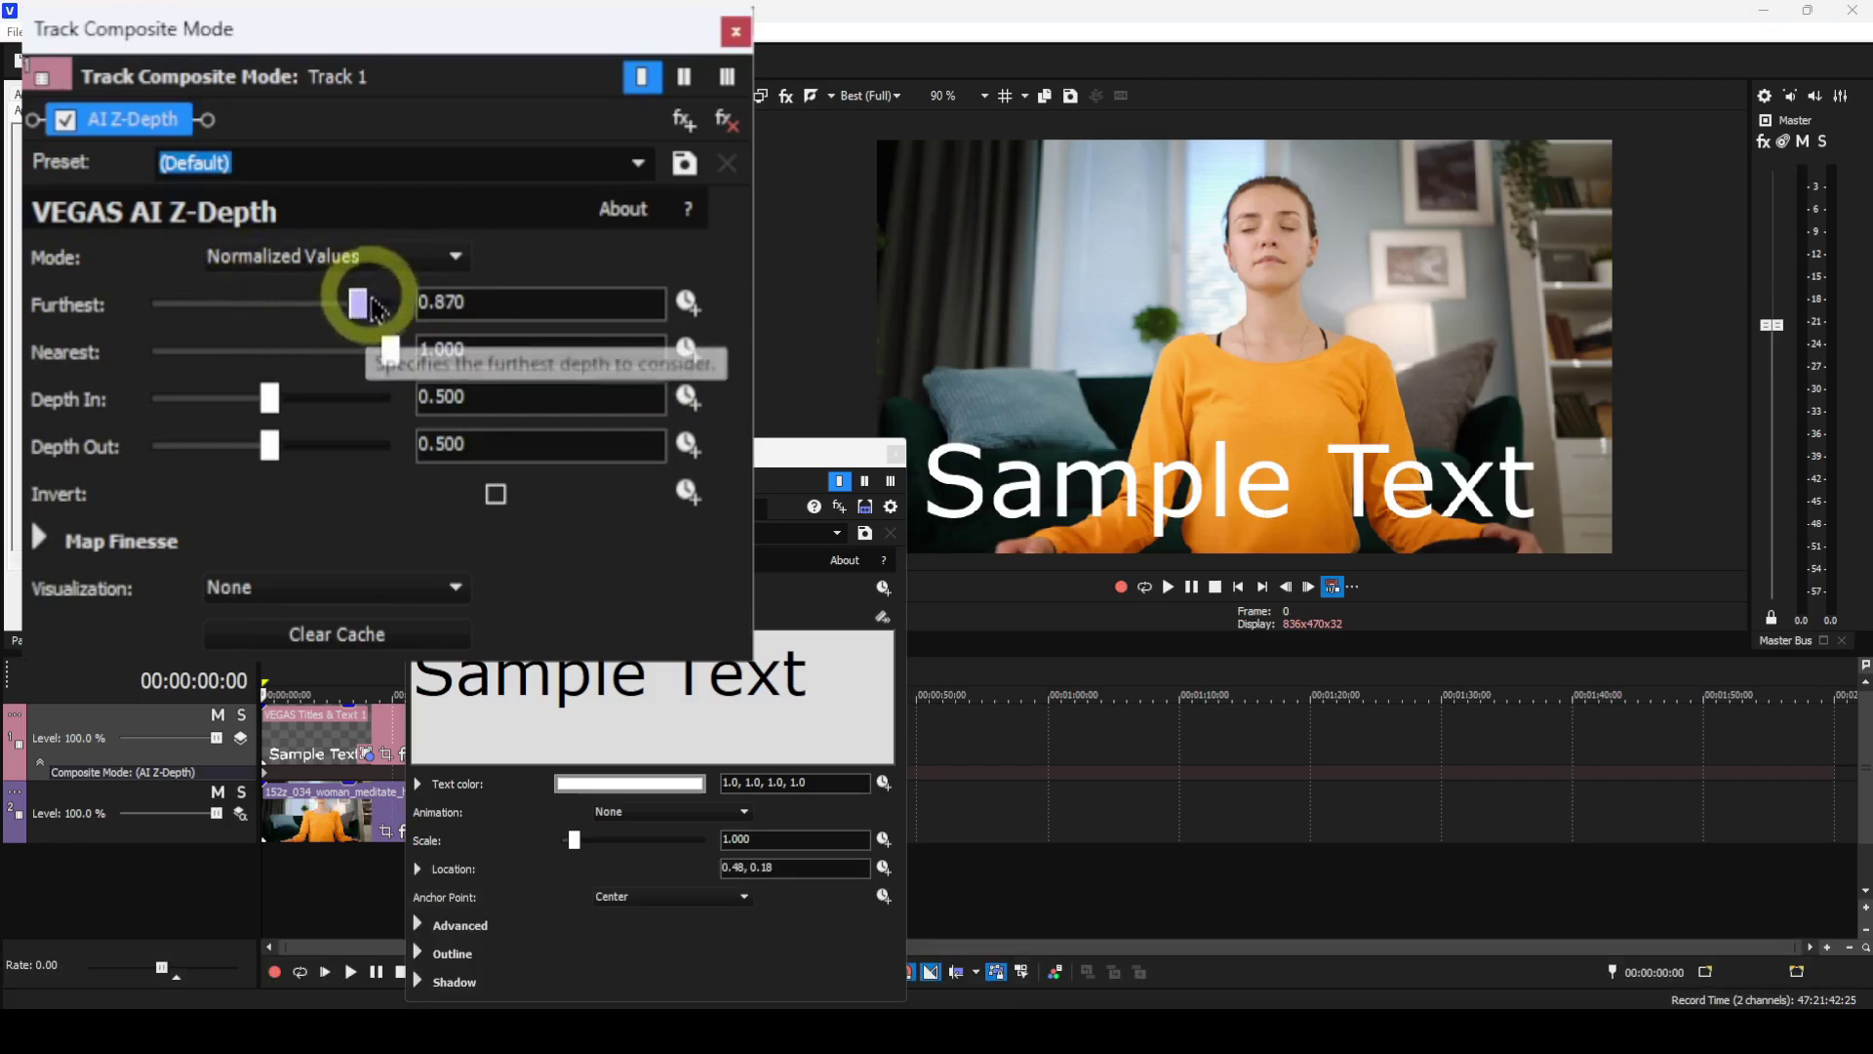
Reset the Furthest depth to 0 and the title's location to 0.50, 0.50, closing the title's generator settings.
left_click_drag(358, 304, 148, 311)
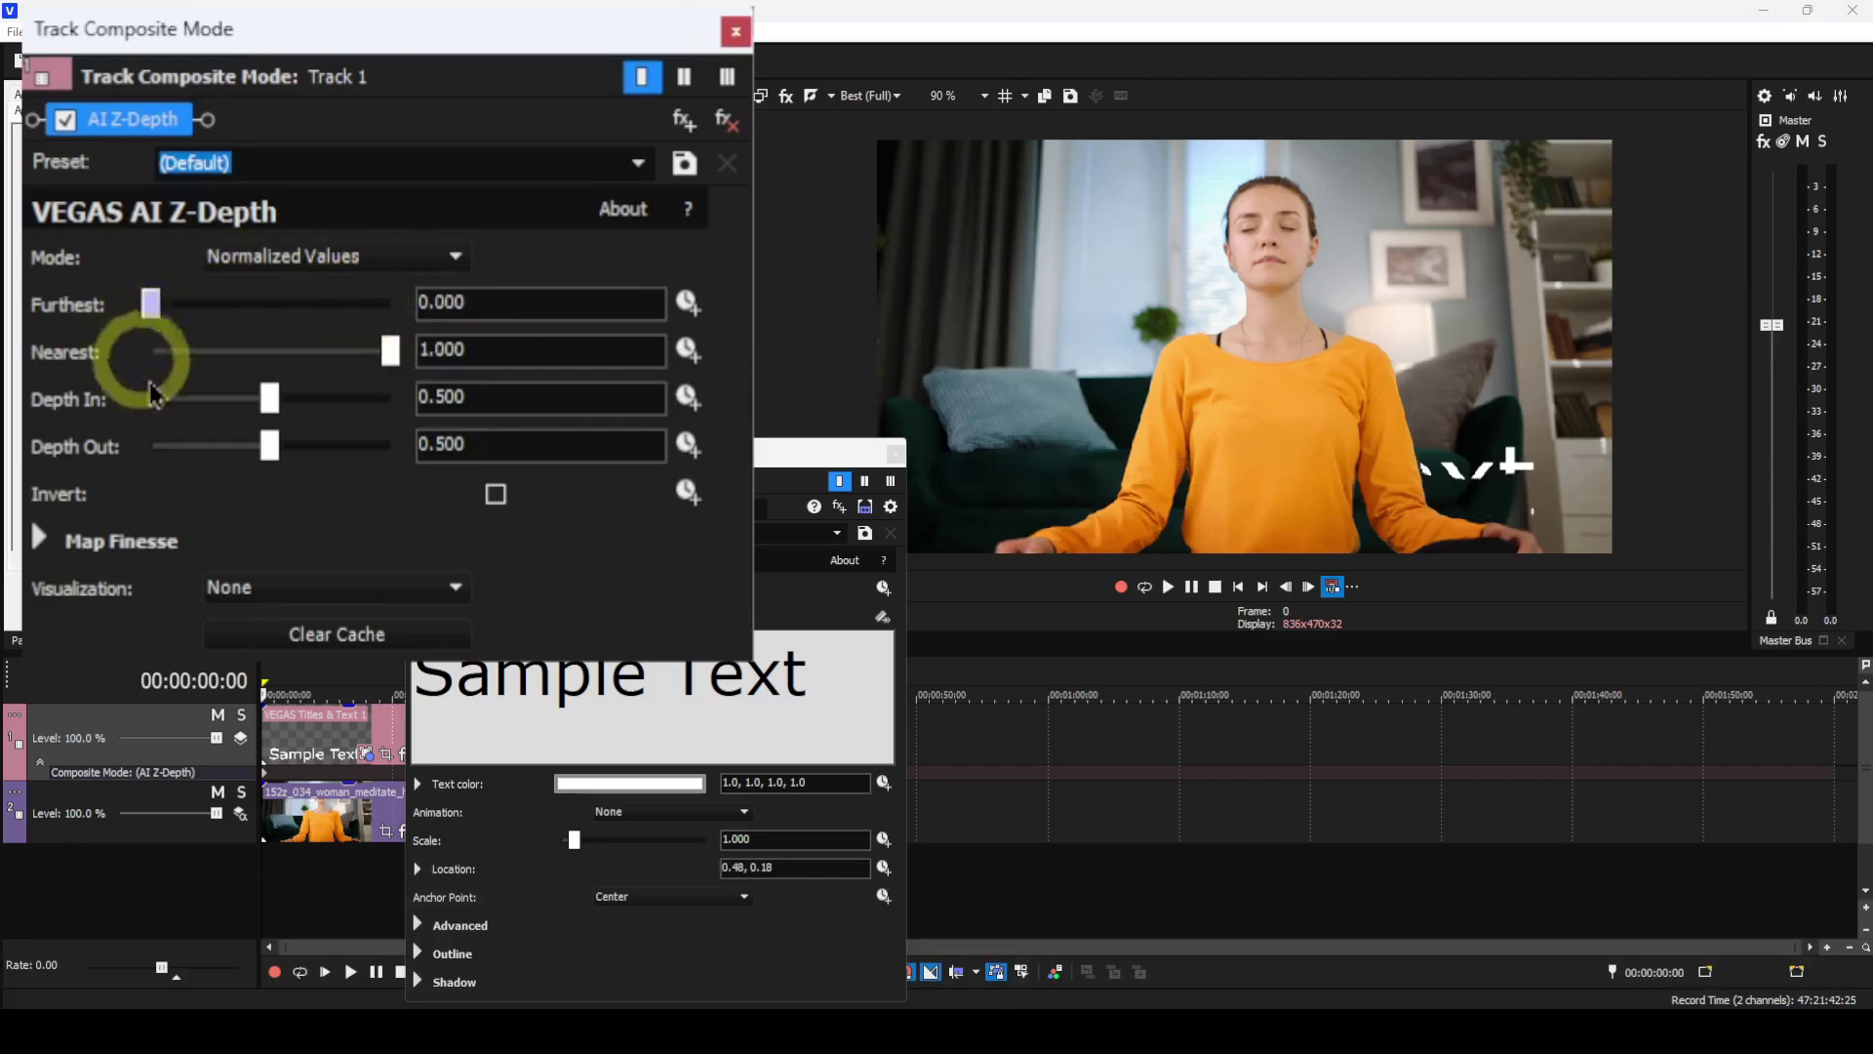
left_click(773, 471)
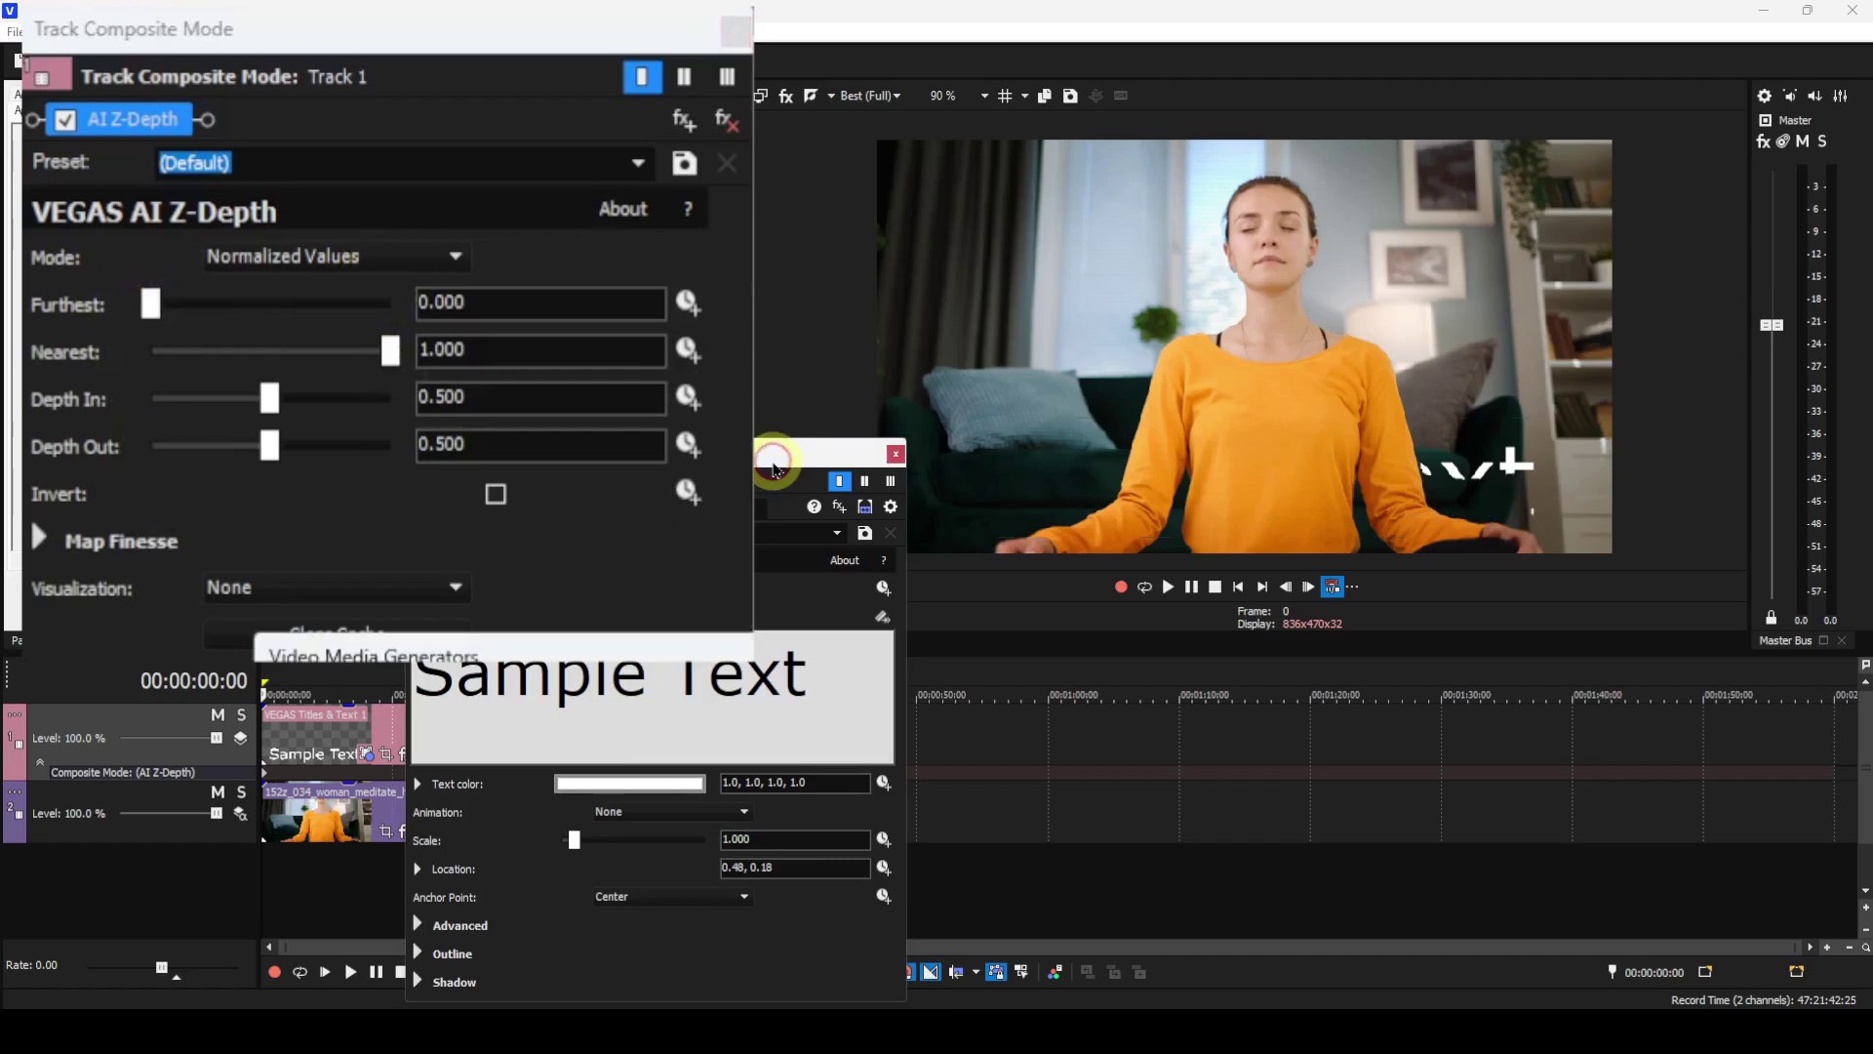
double_click(1227, 478)
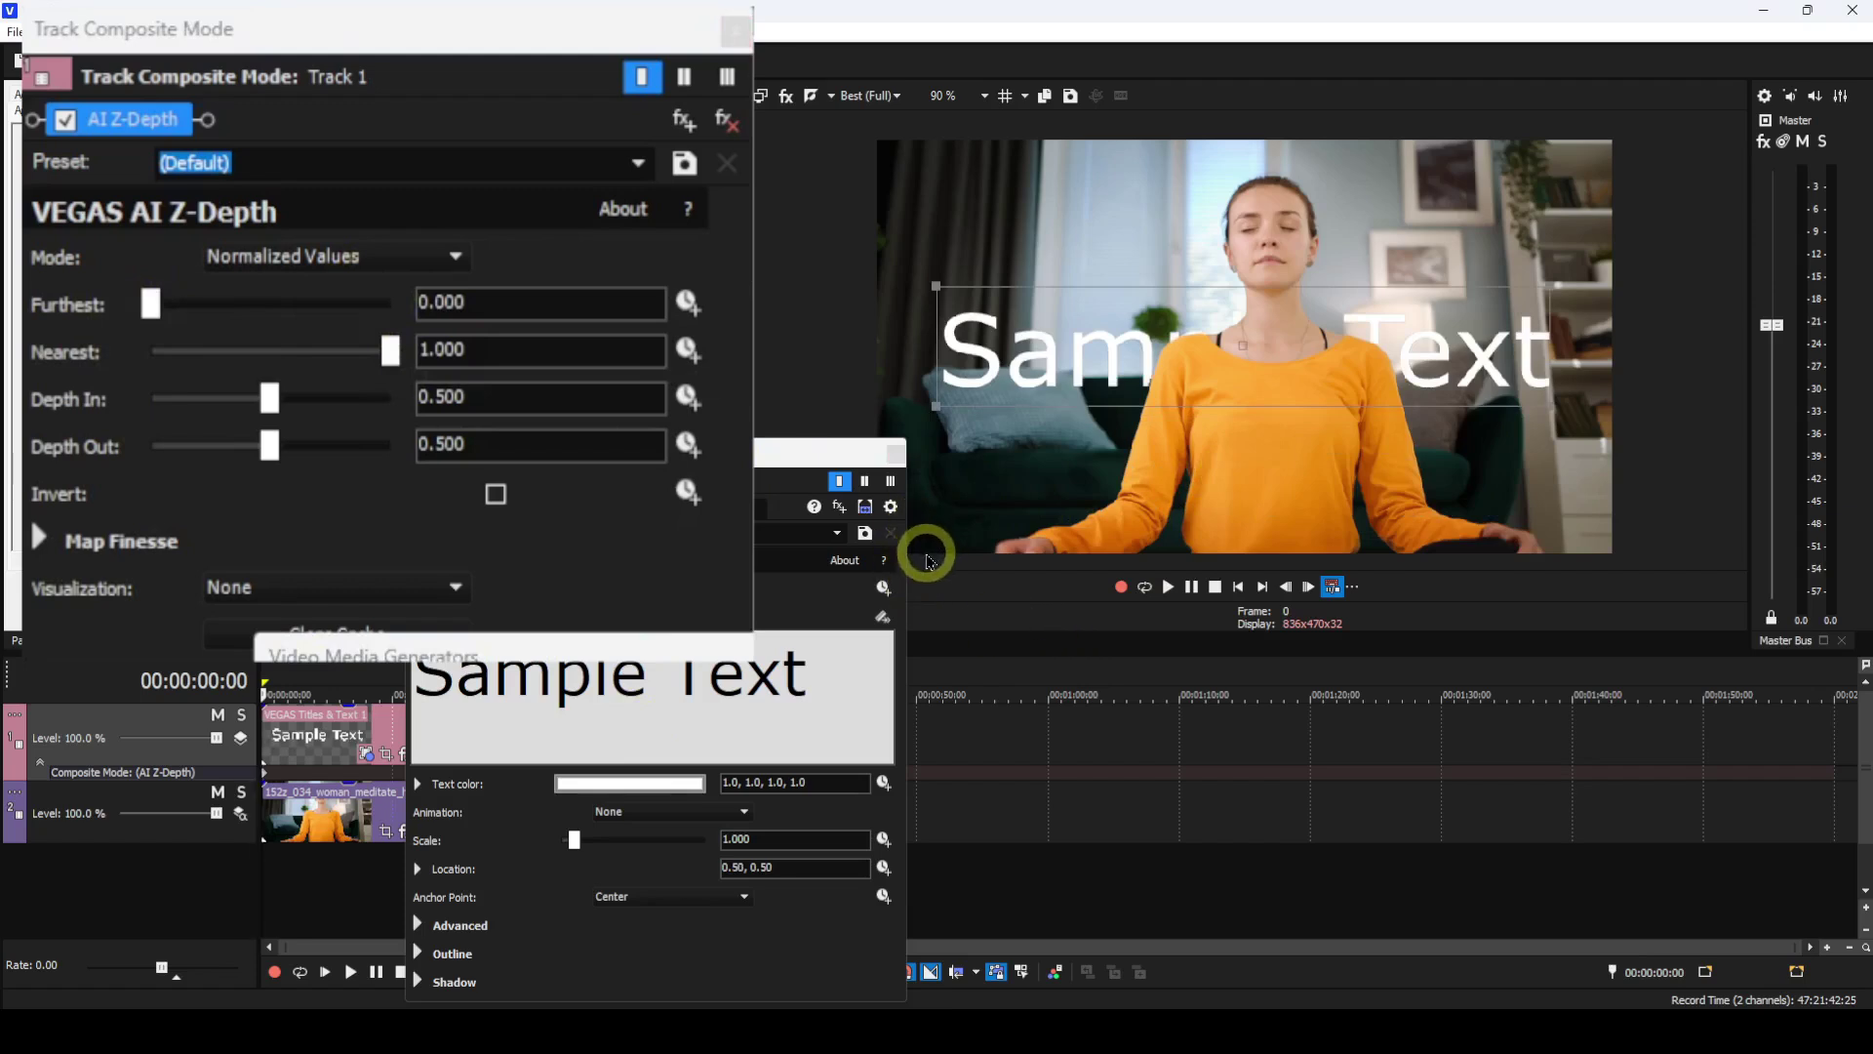
left_click(892, 450)
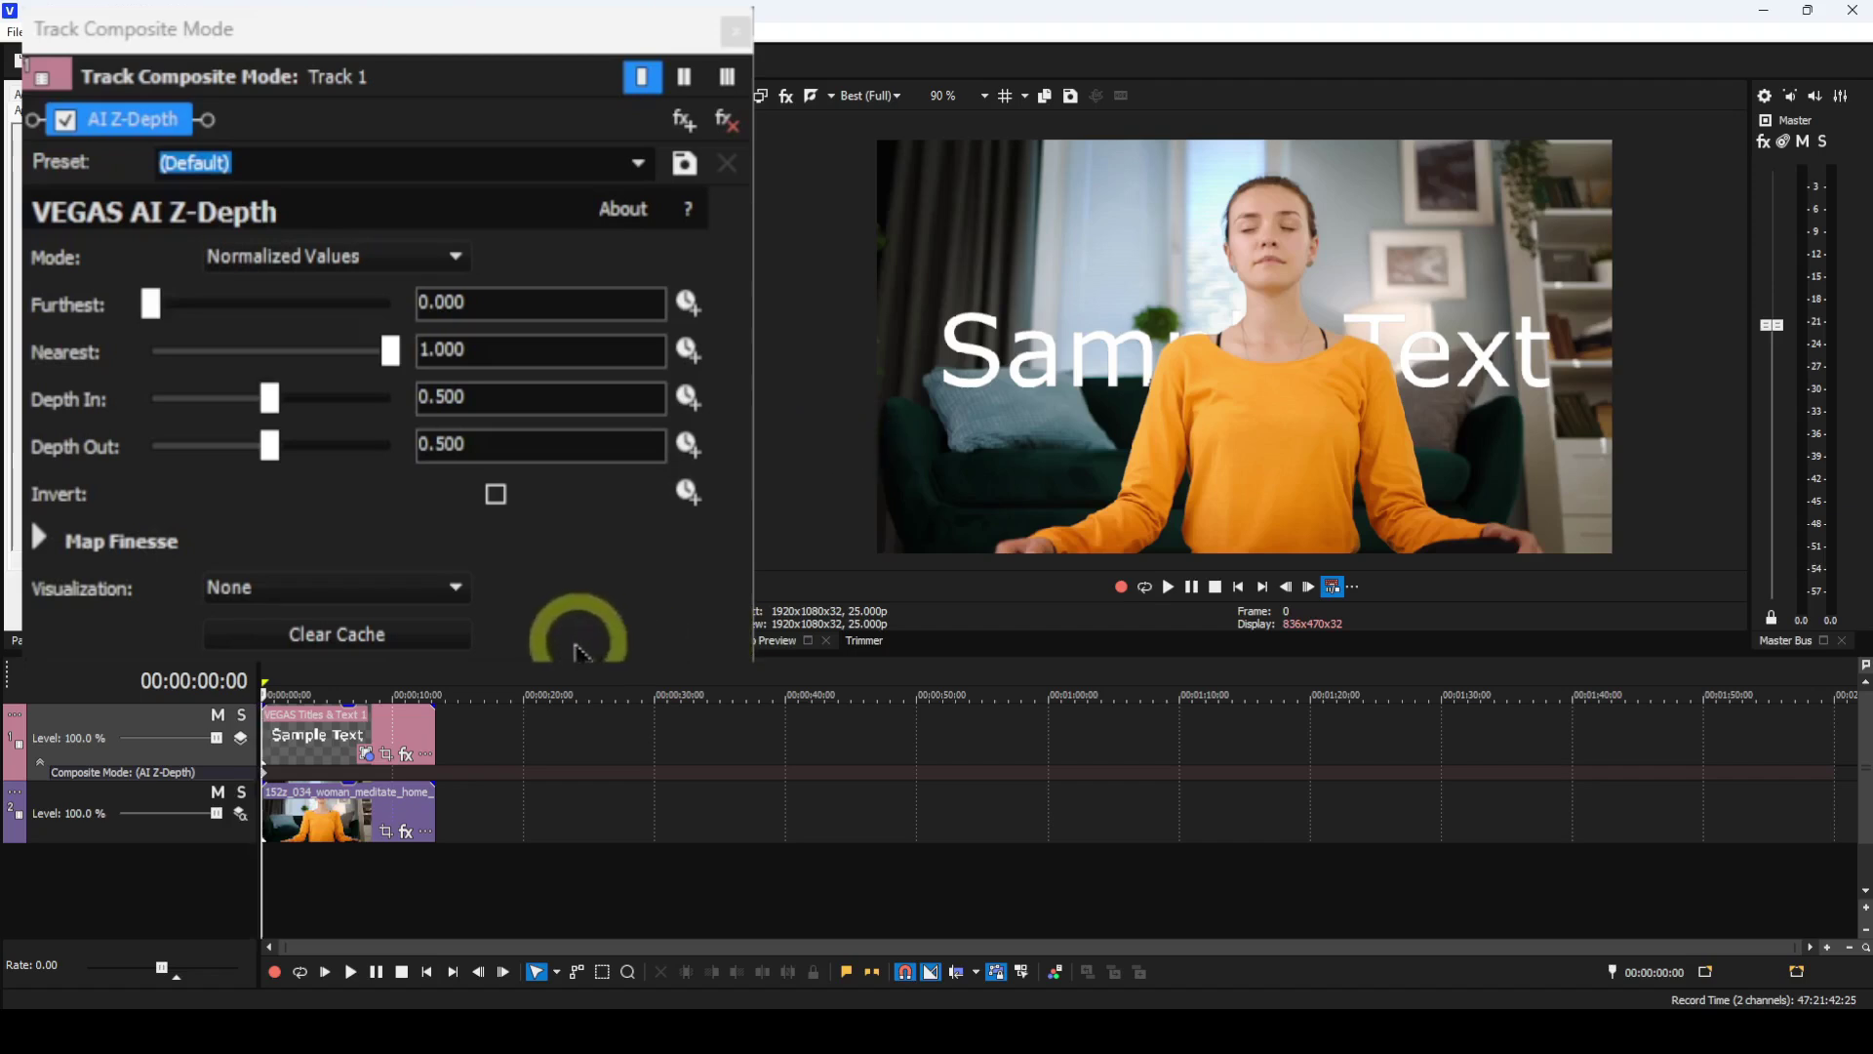
Examine the Thresholded depth, Depth and Opacity visualizations, and set the visualization back to None.
left_click(465, 601)
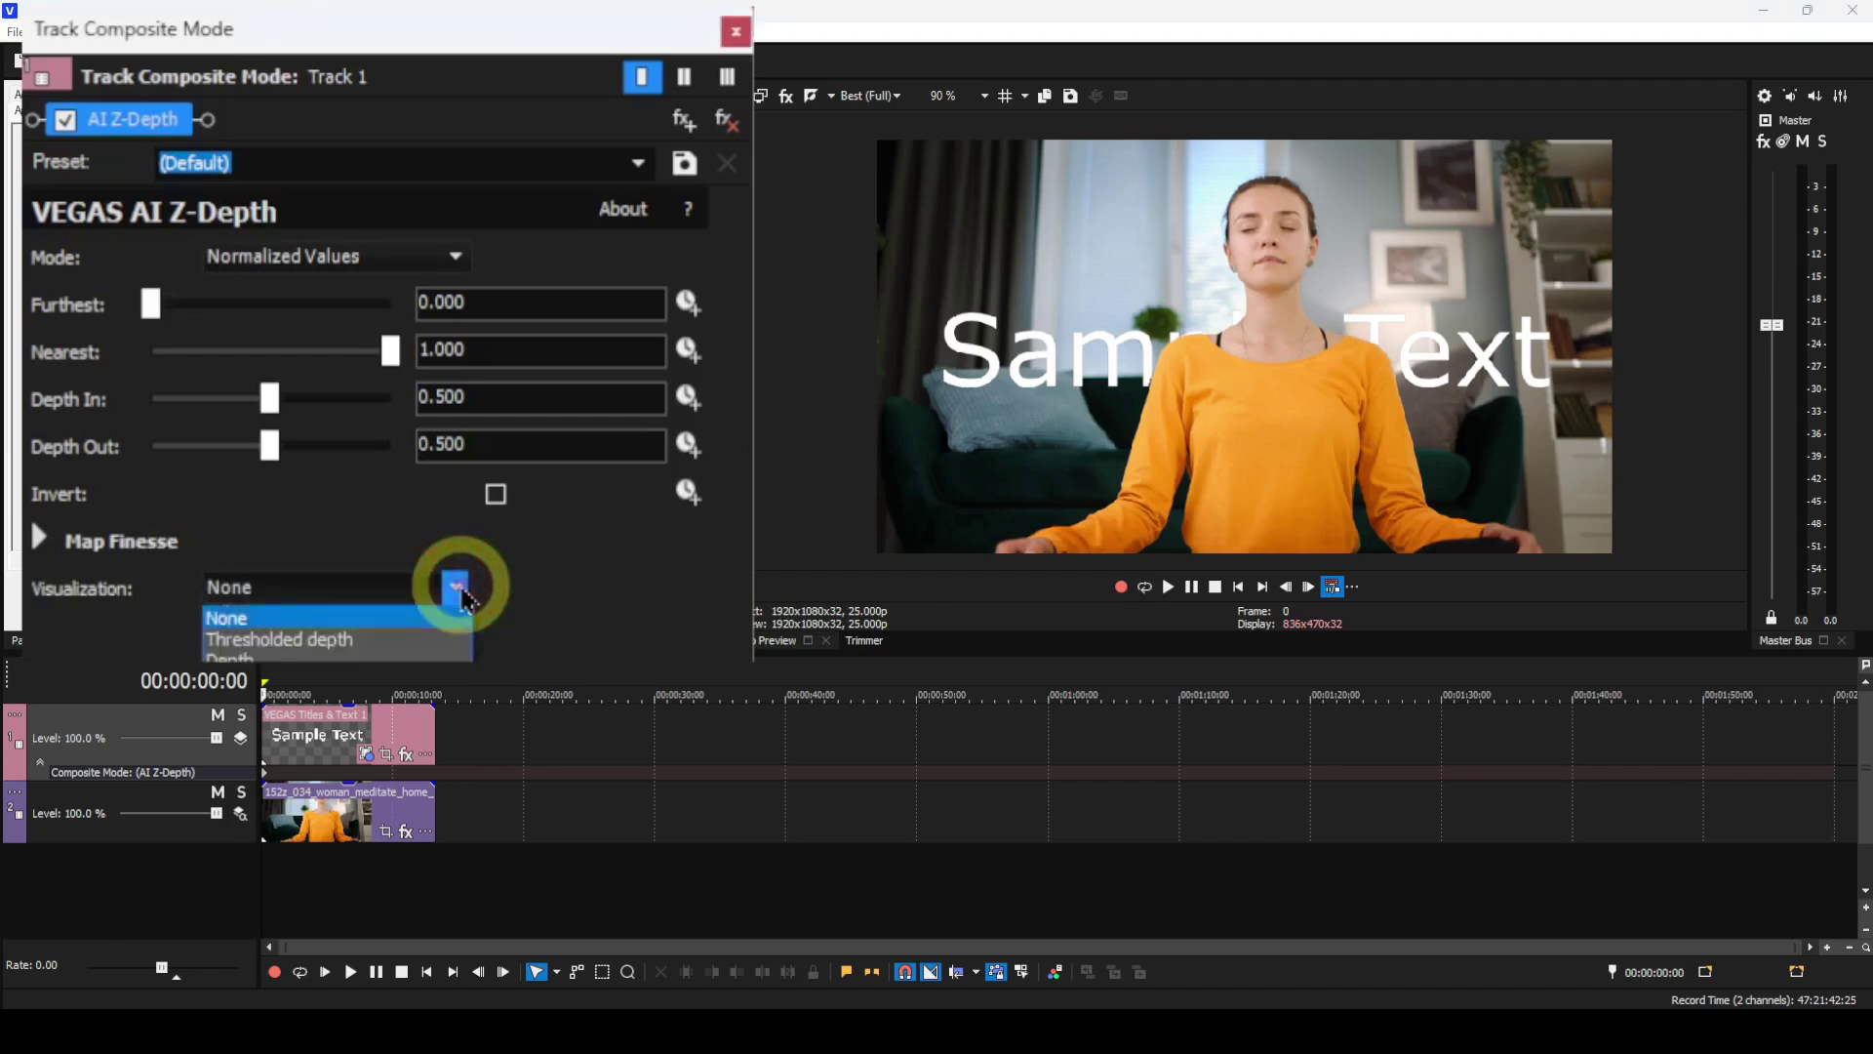
left_click(396, 642)
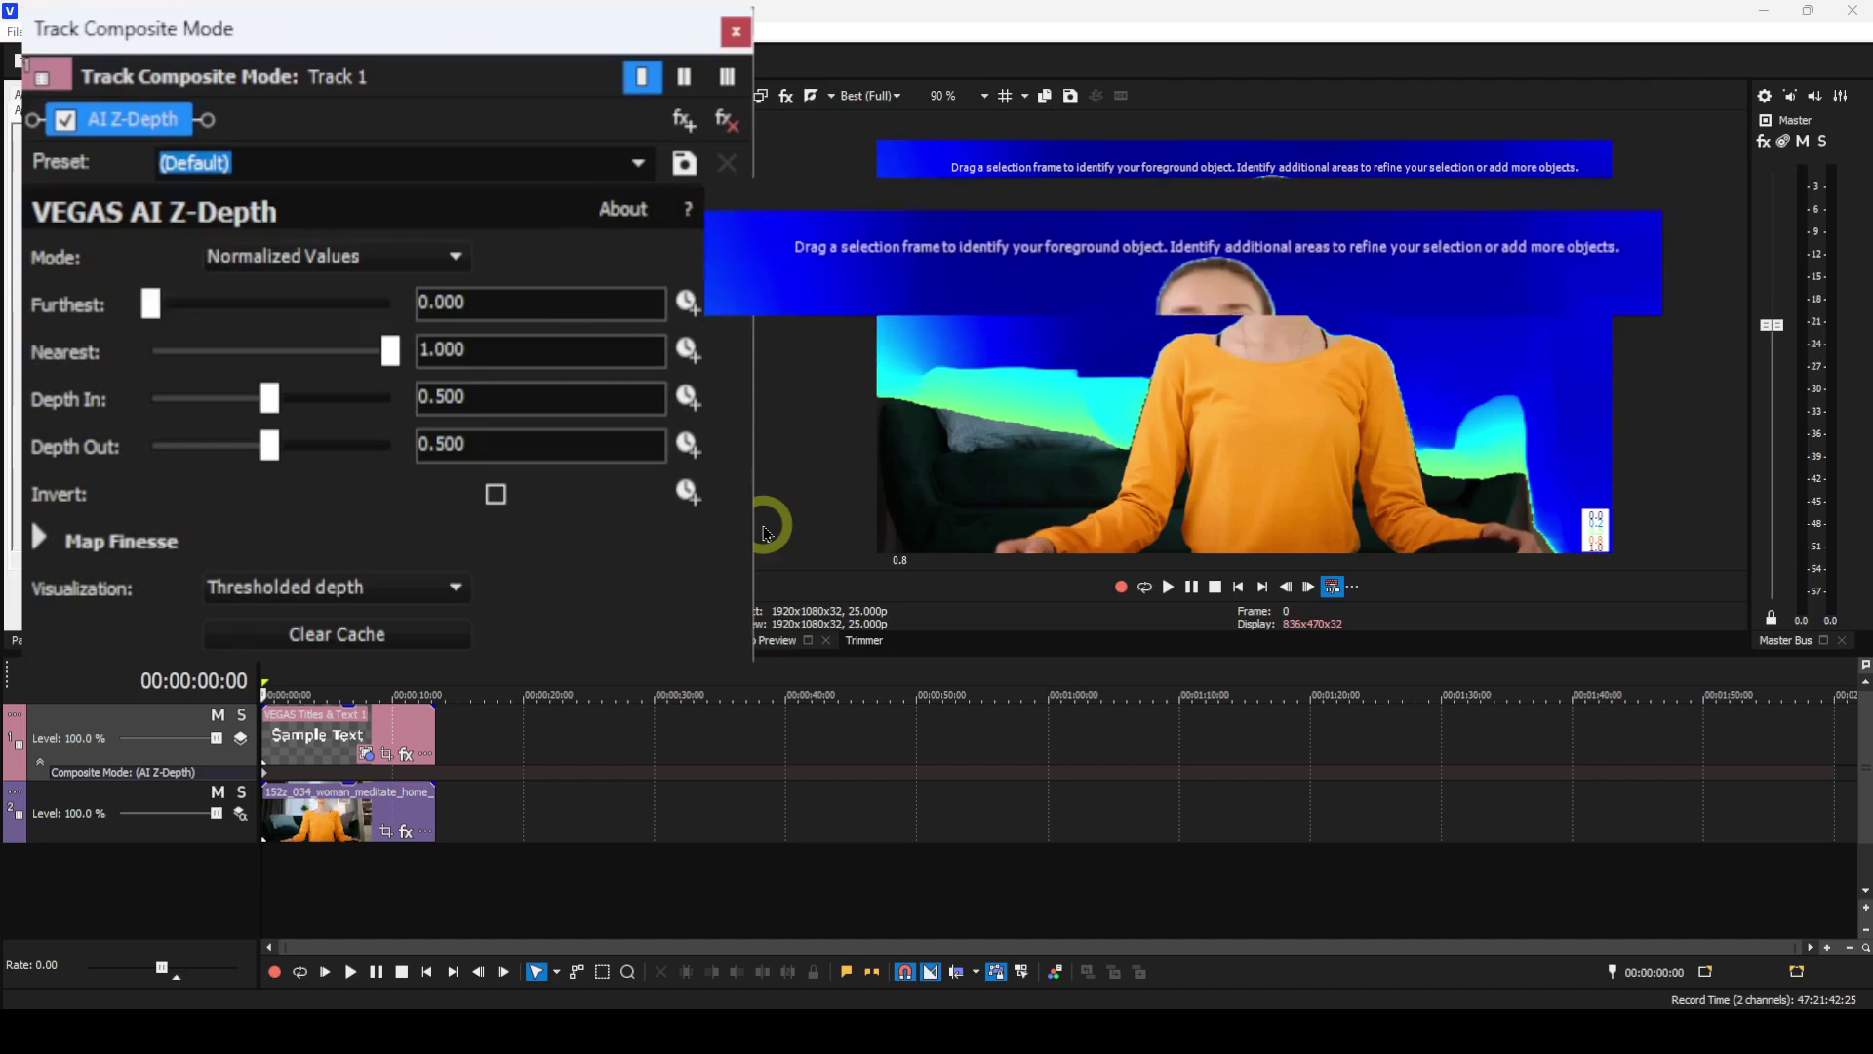
left_click(464, 592)
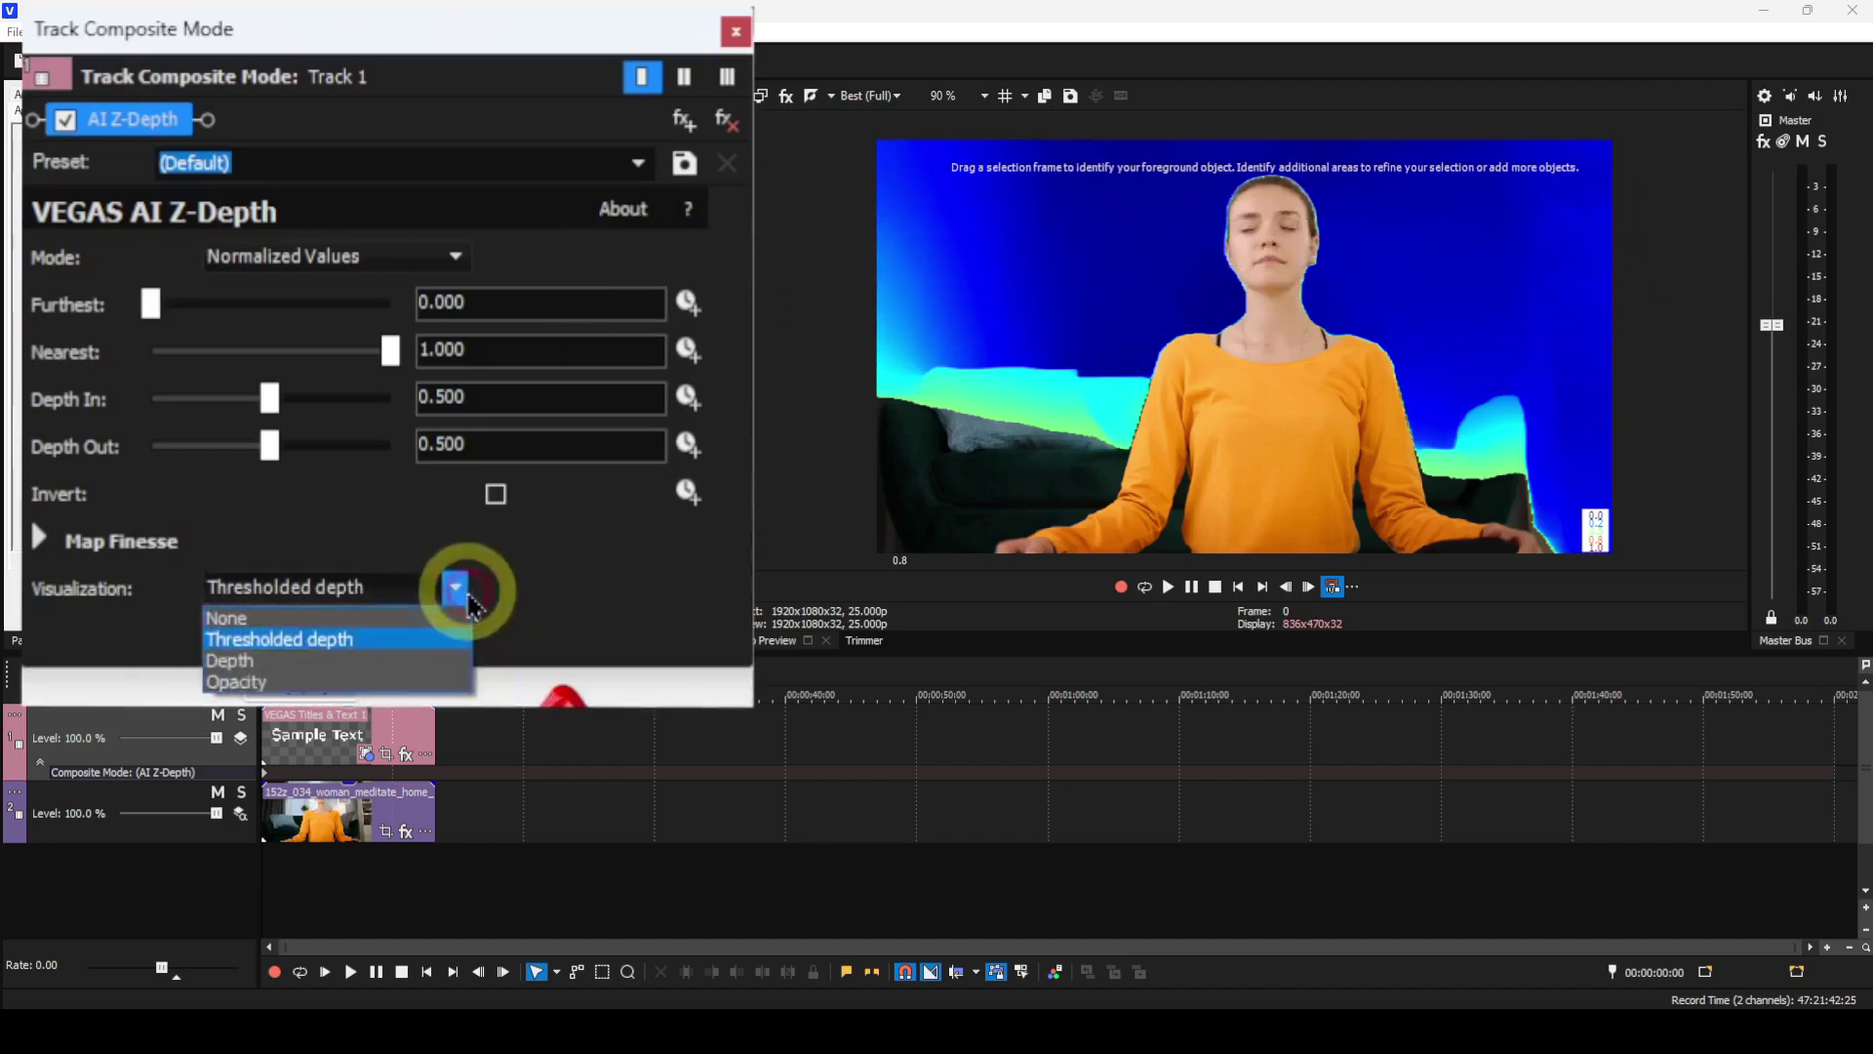
left_click(313, 660)
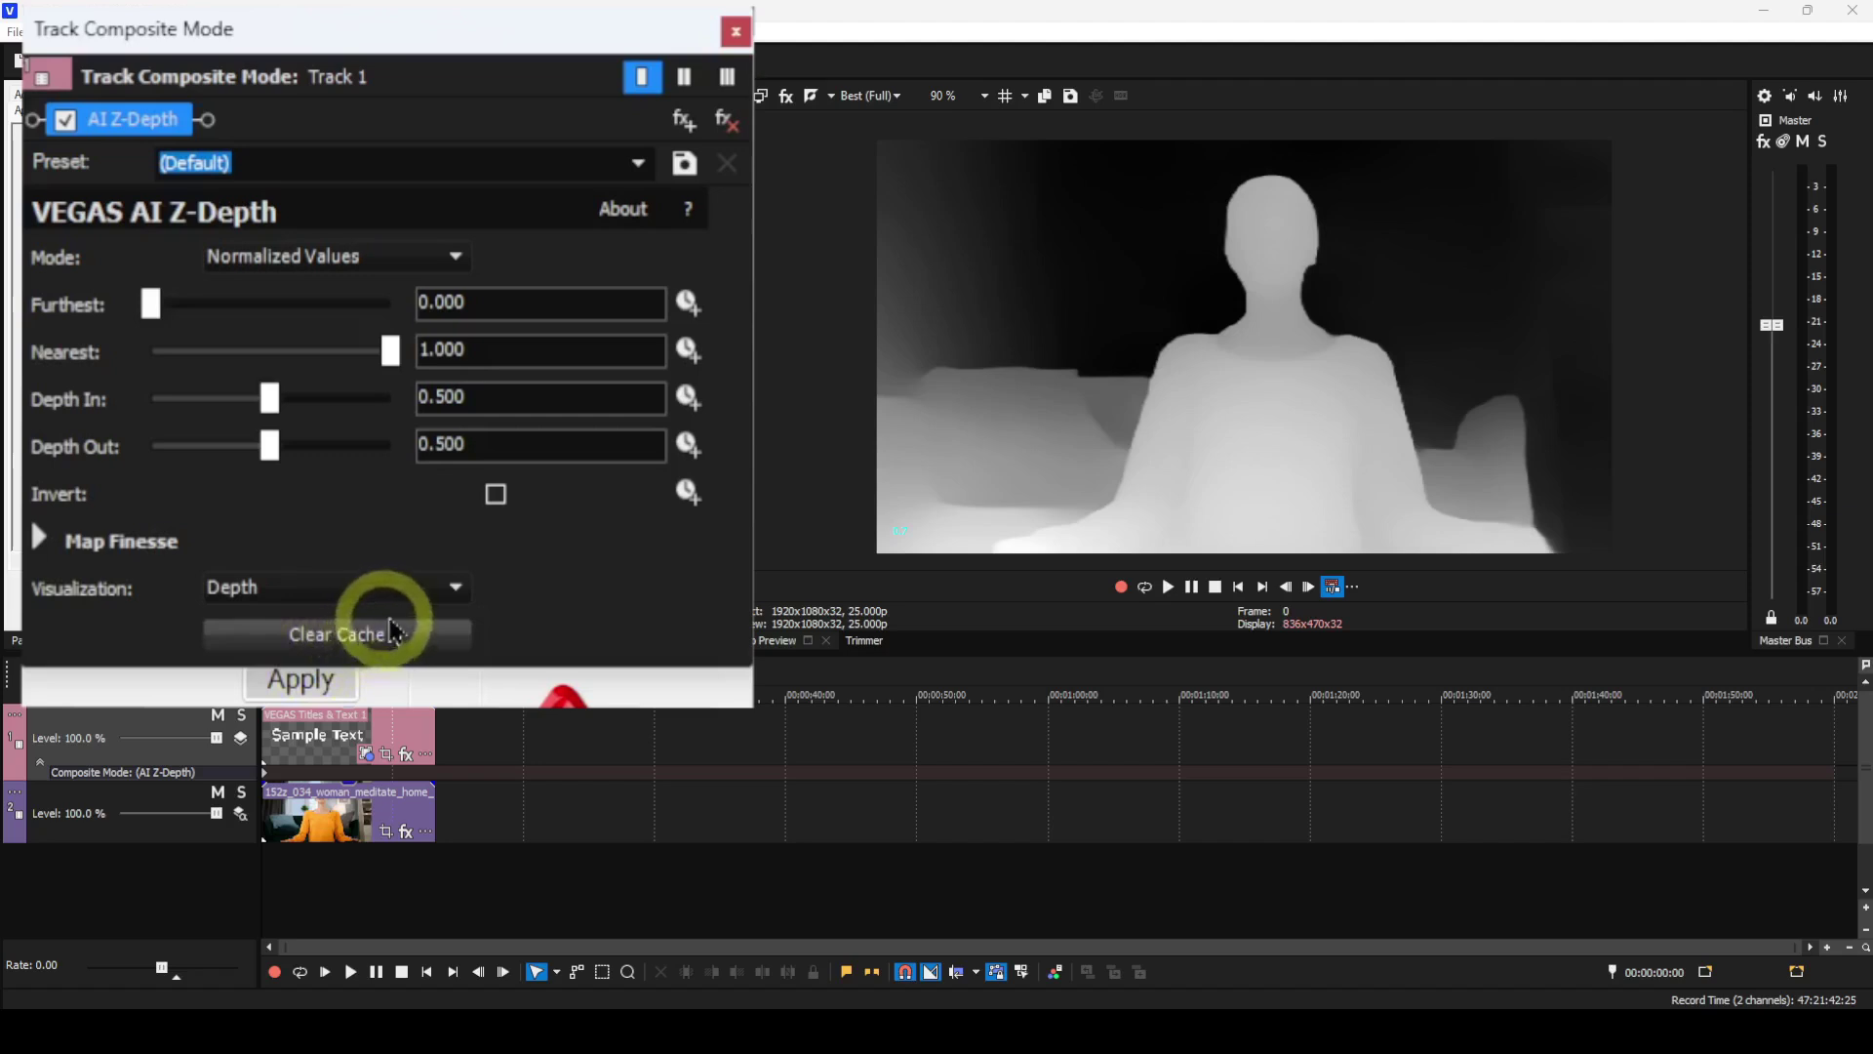
left_click(457, 588)
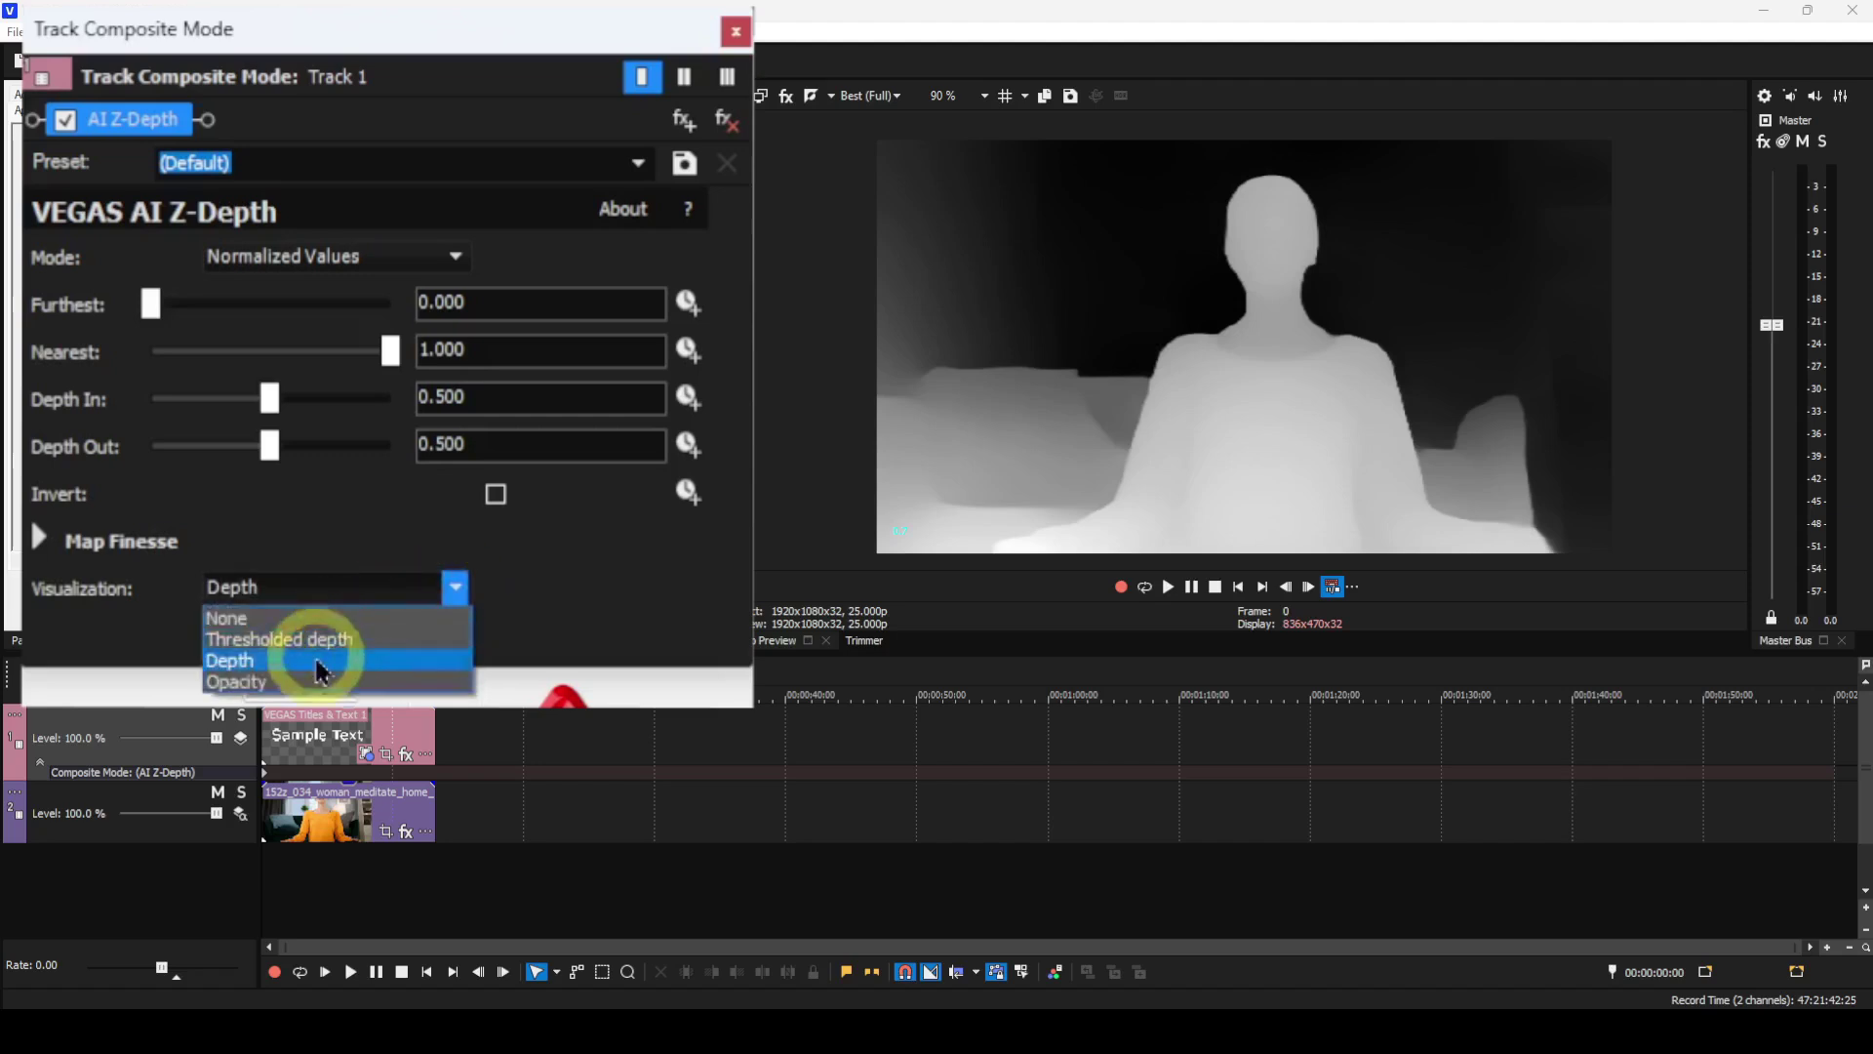
left_click(298, 678)
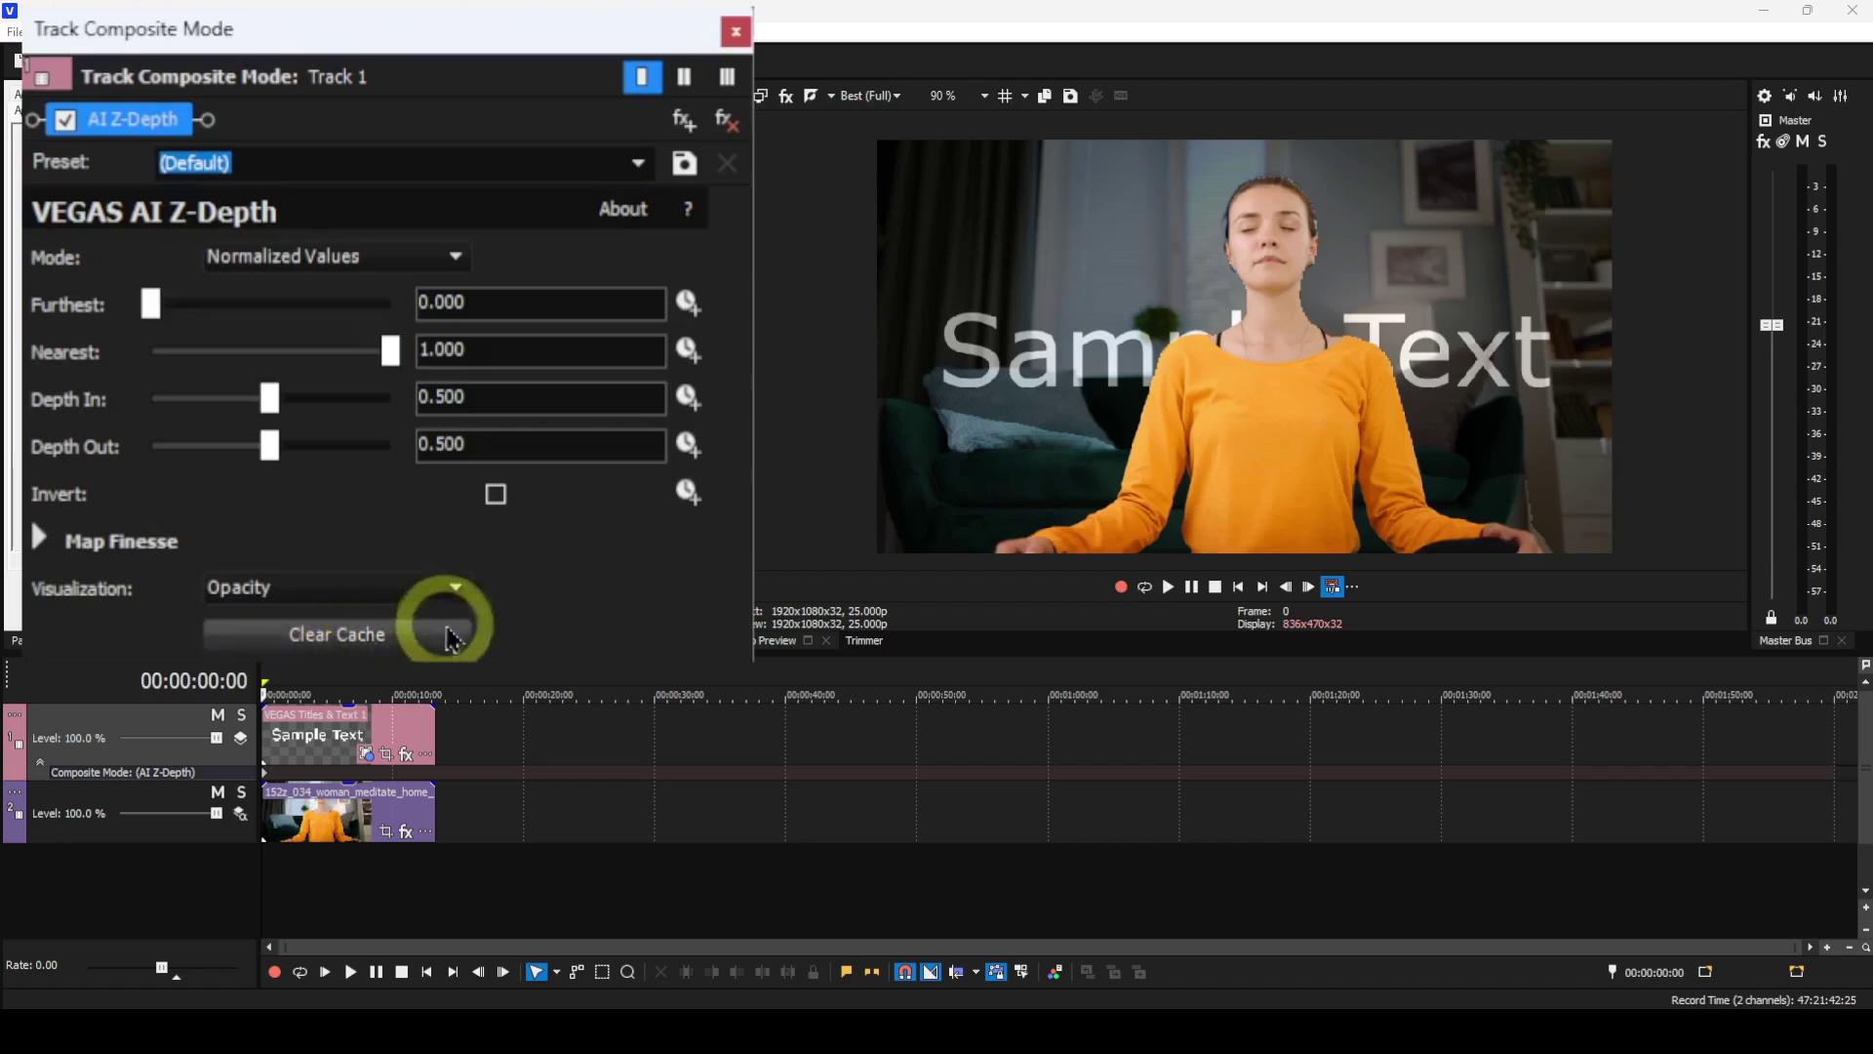
left_click(457, 588)
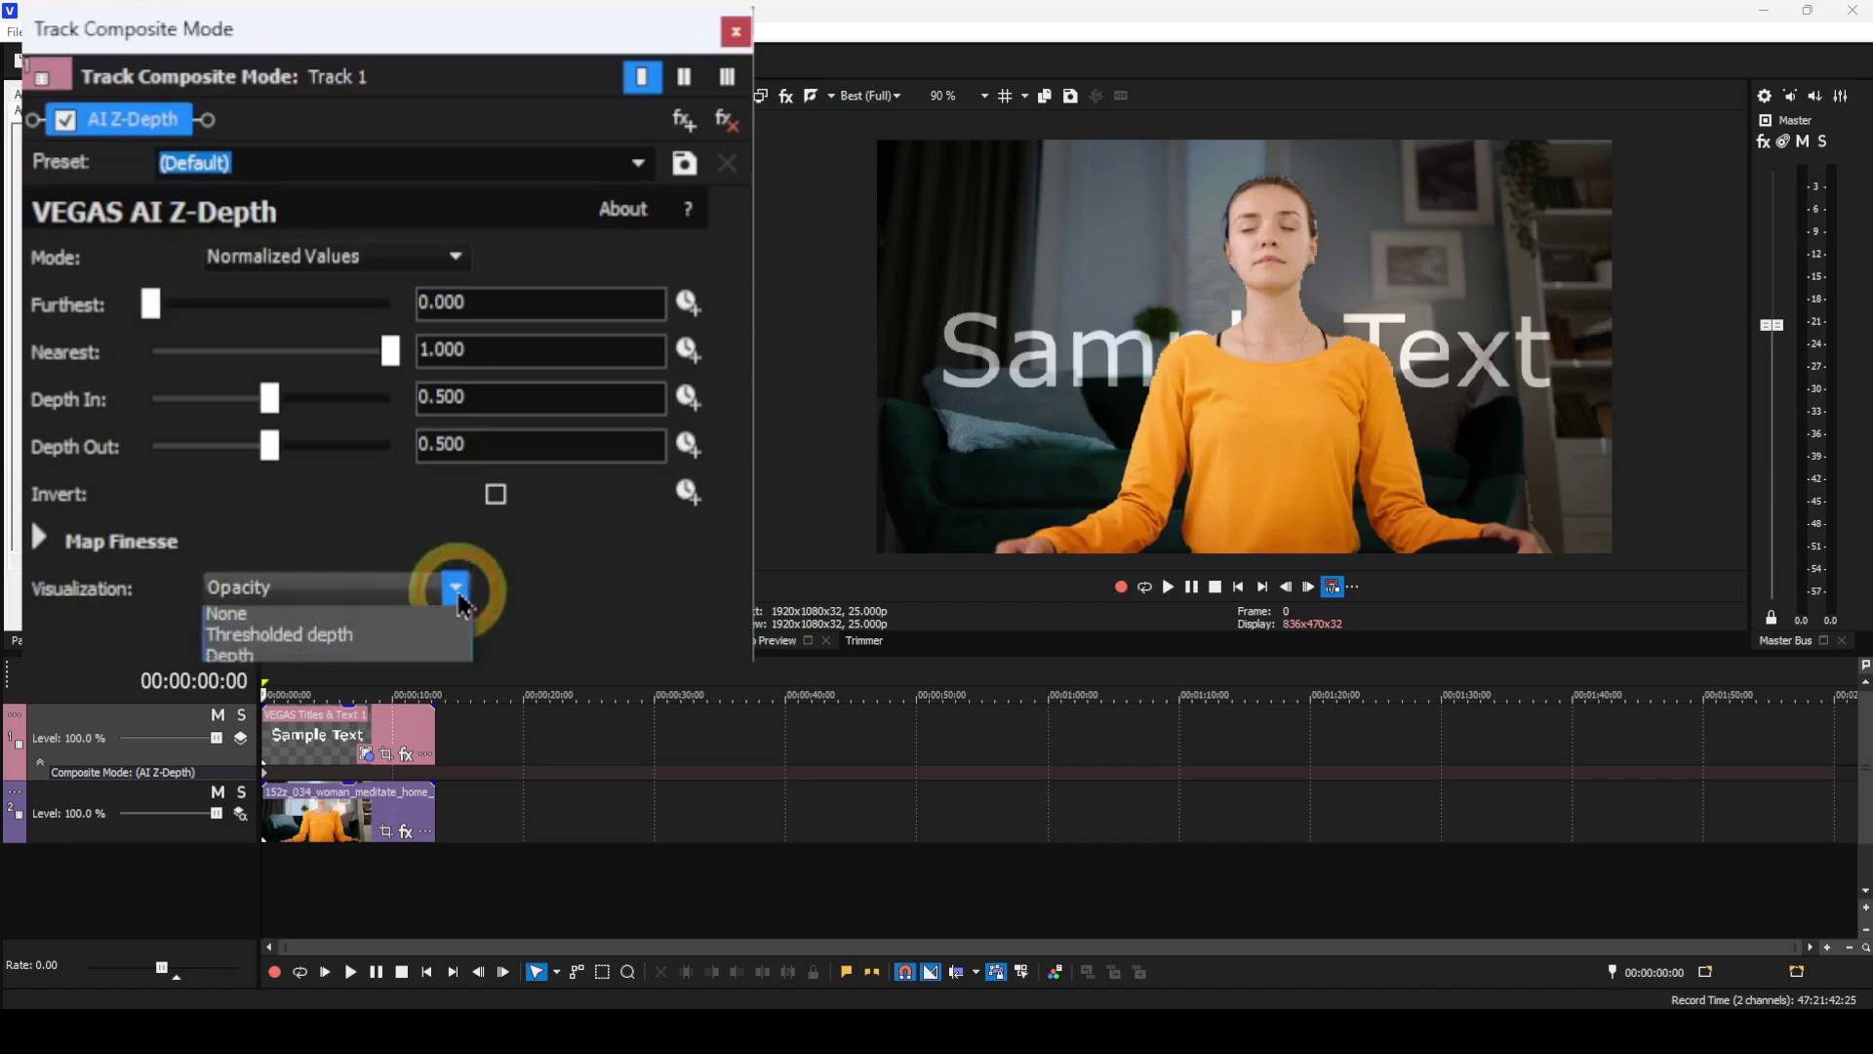
left_click(252, 614)
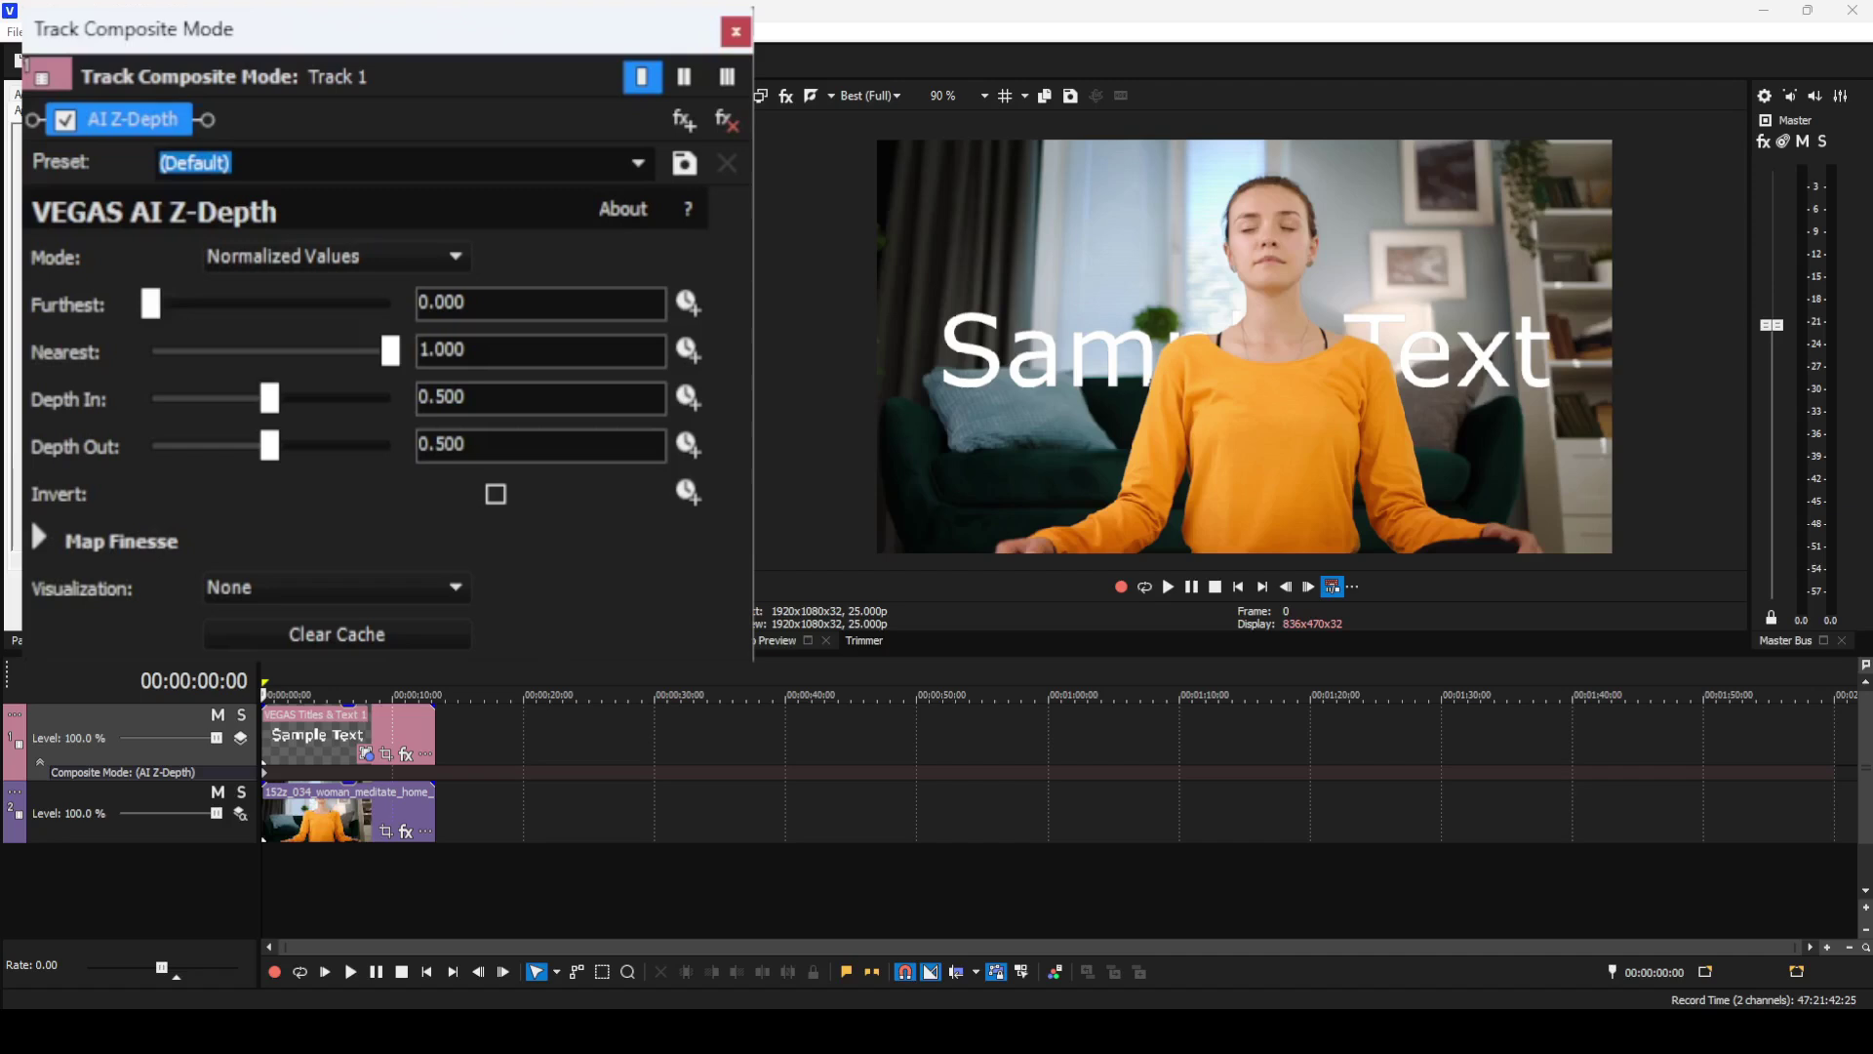
Enable Auto Feather in the Map Finesse settings.
left_click(41, 539)
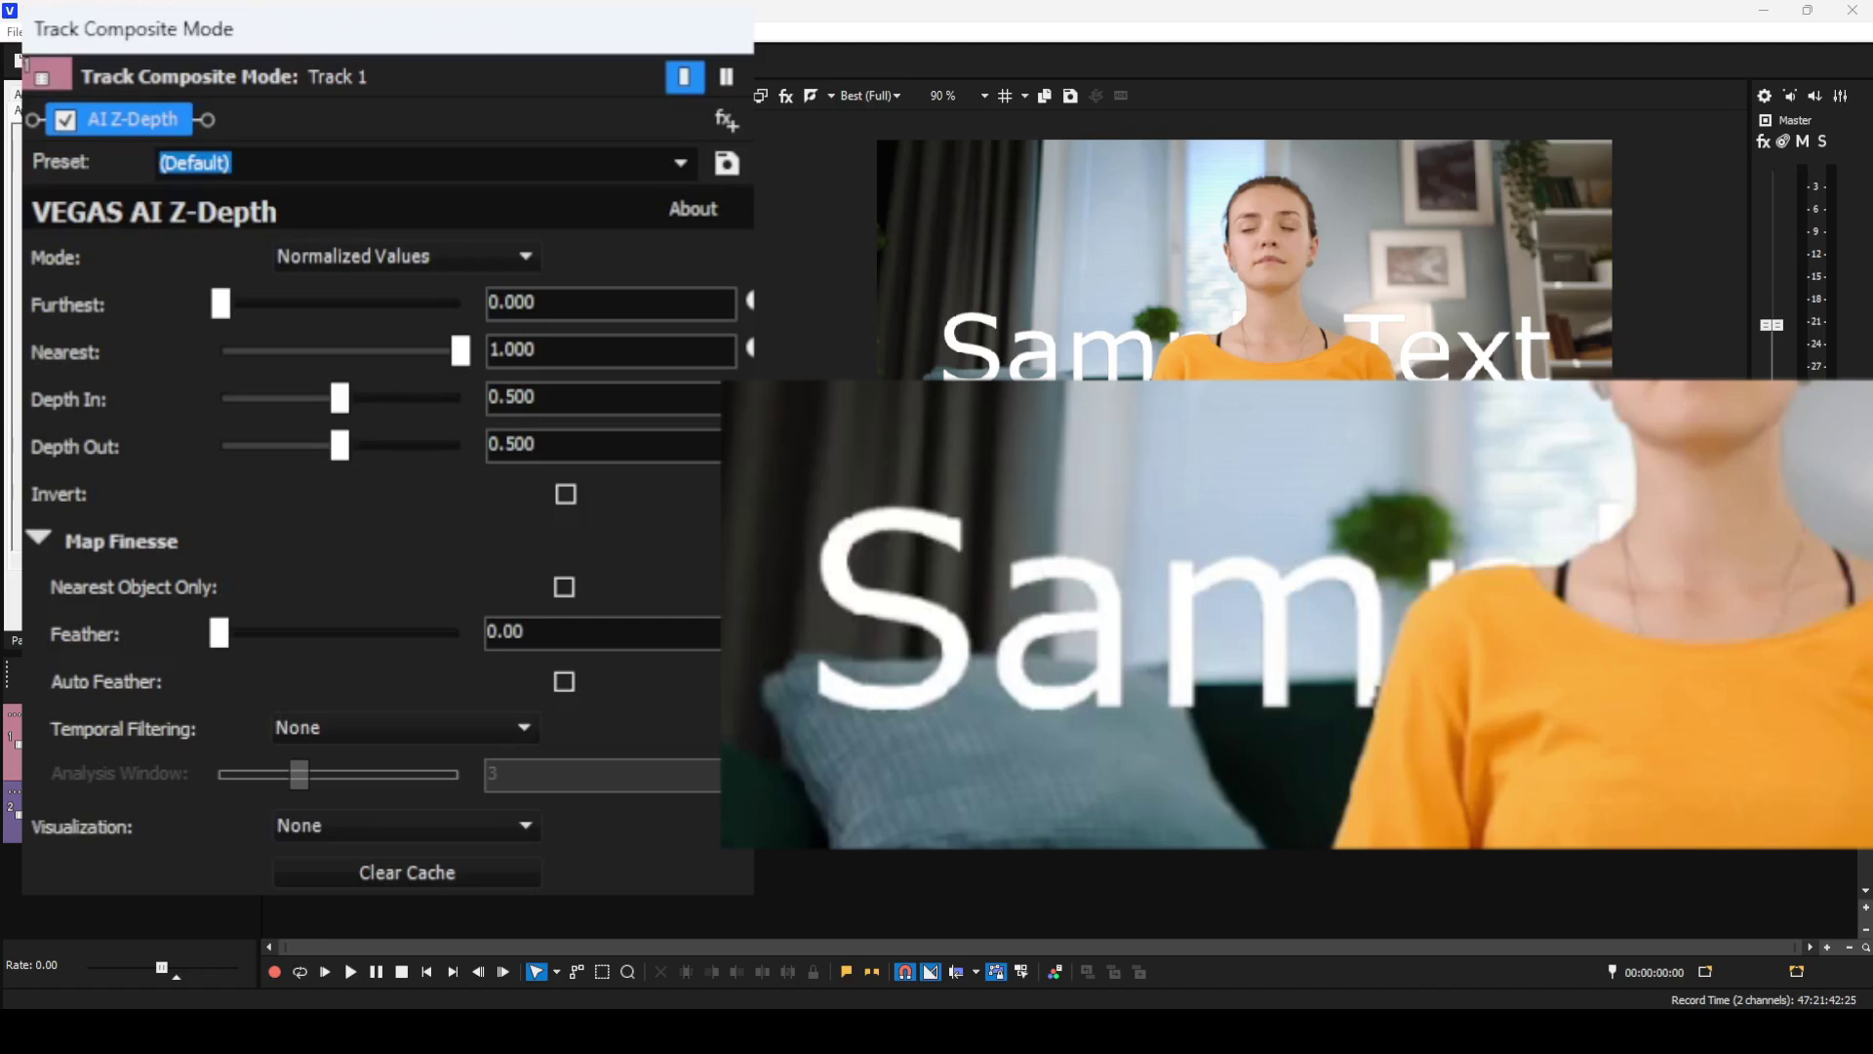
left_click(566, 685)
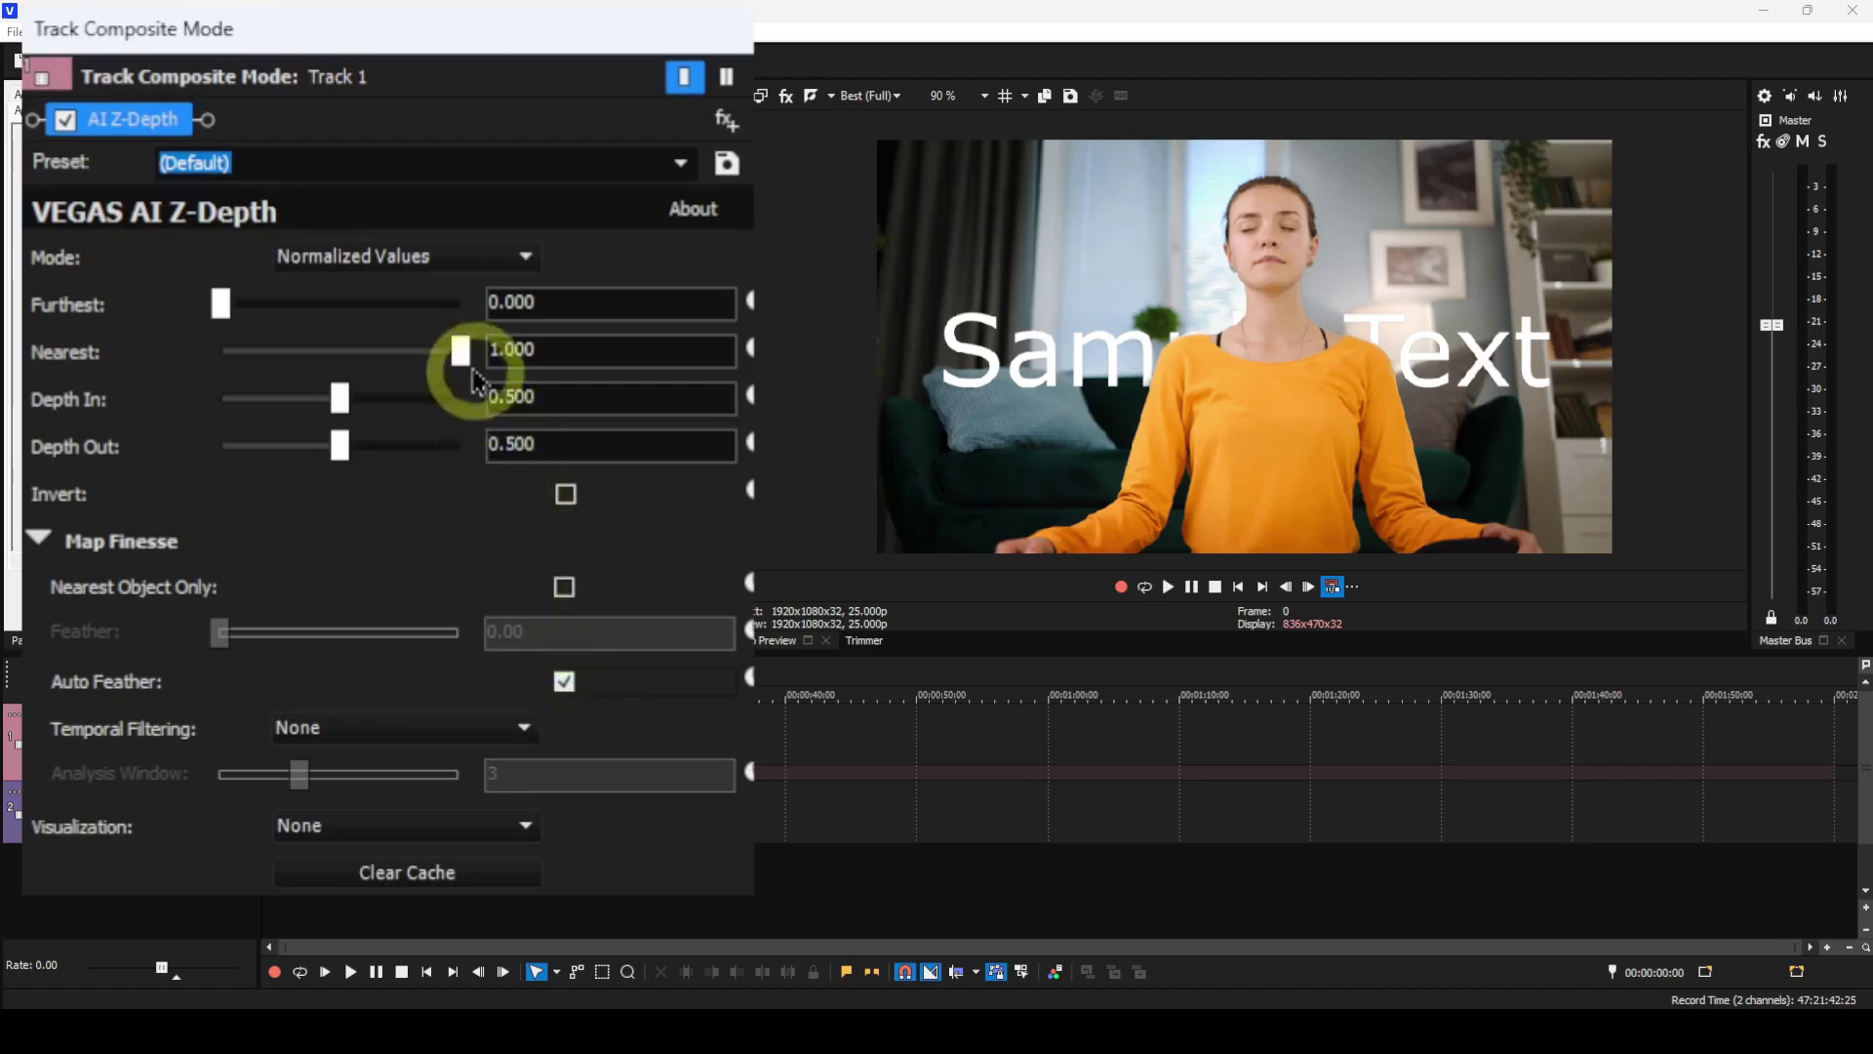
Lower the Nearest depth to about 0.43 and raise it back up to about 0.93.
left_click_drag(470, 365, 429, 393)
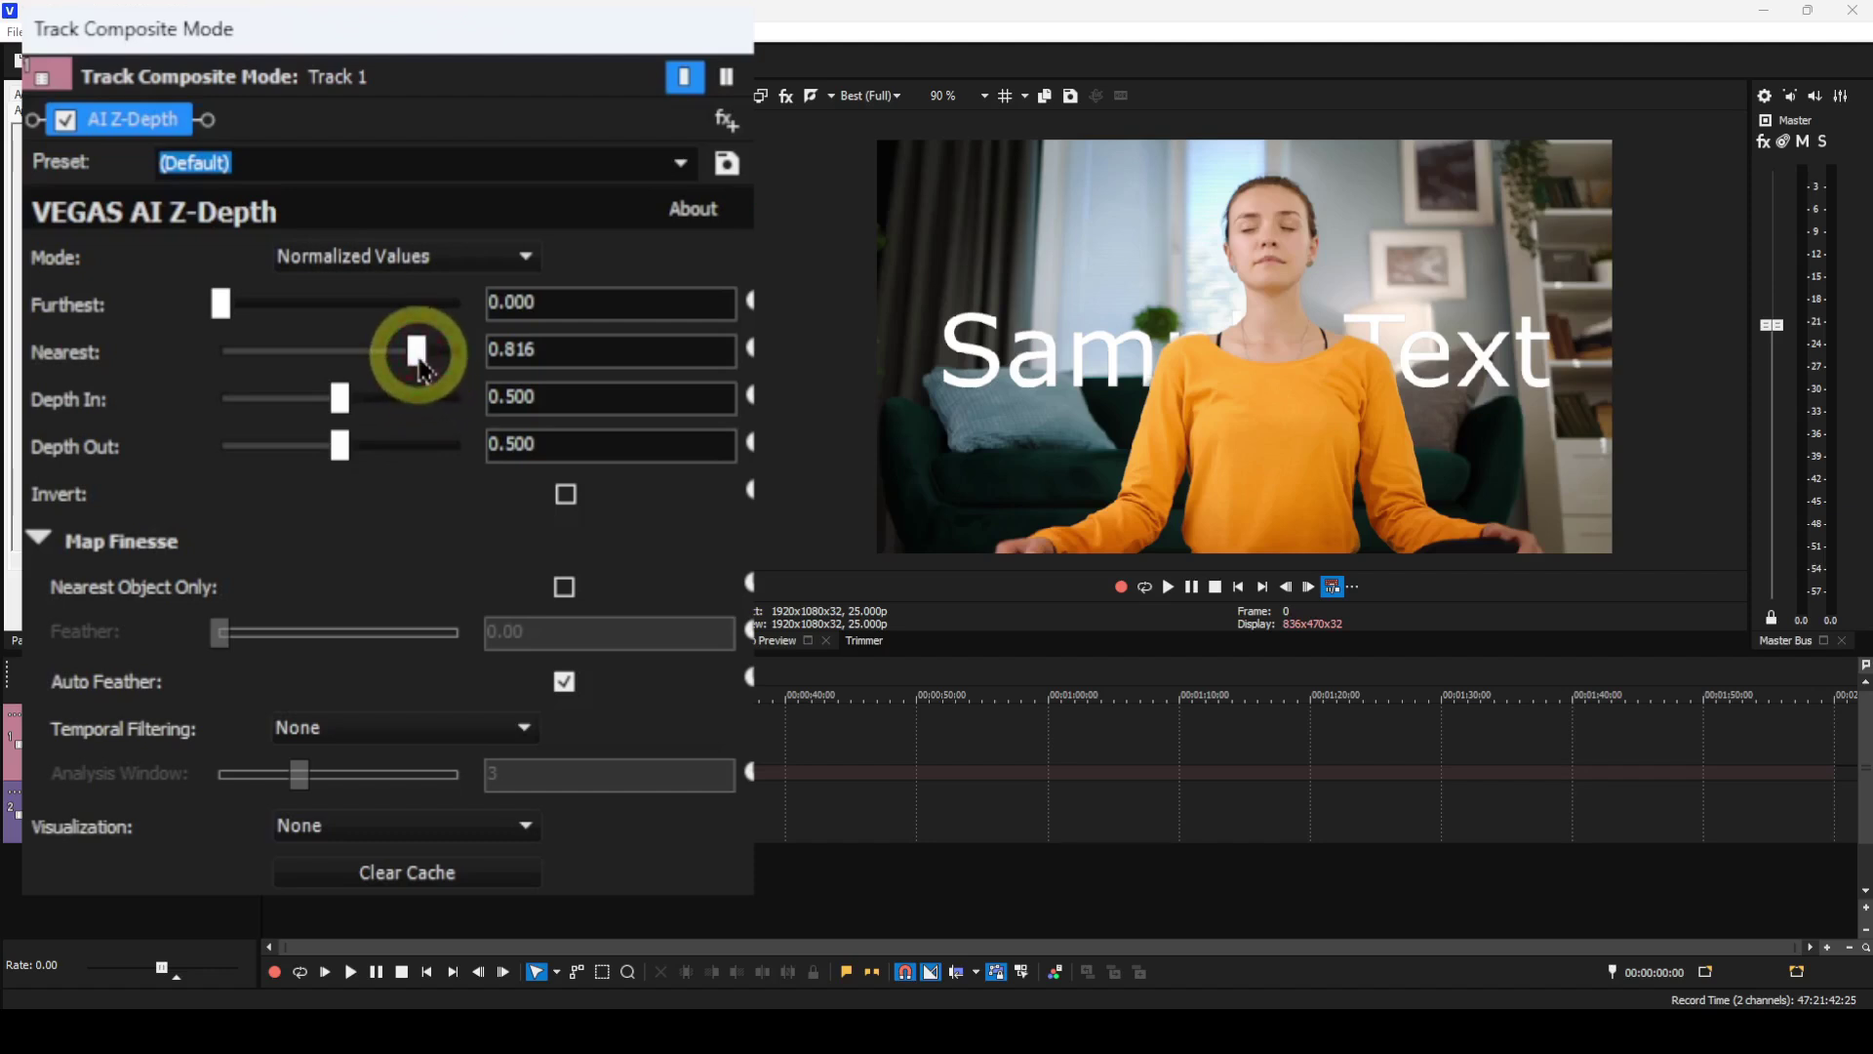
key("ctrl+Left")
key("ctrl+Left")
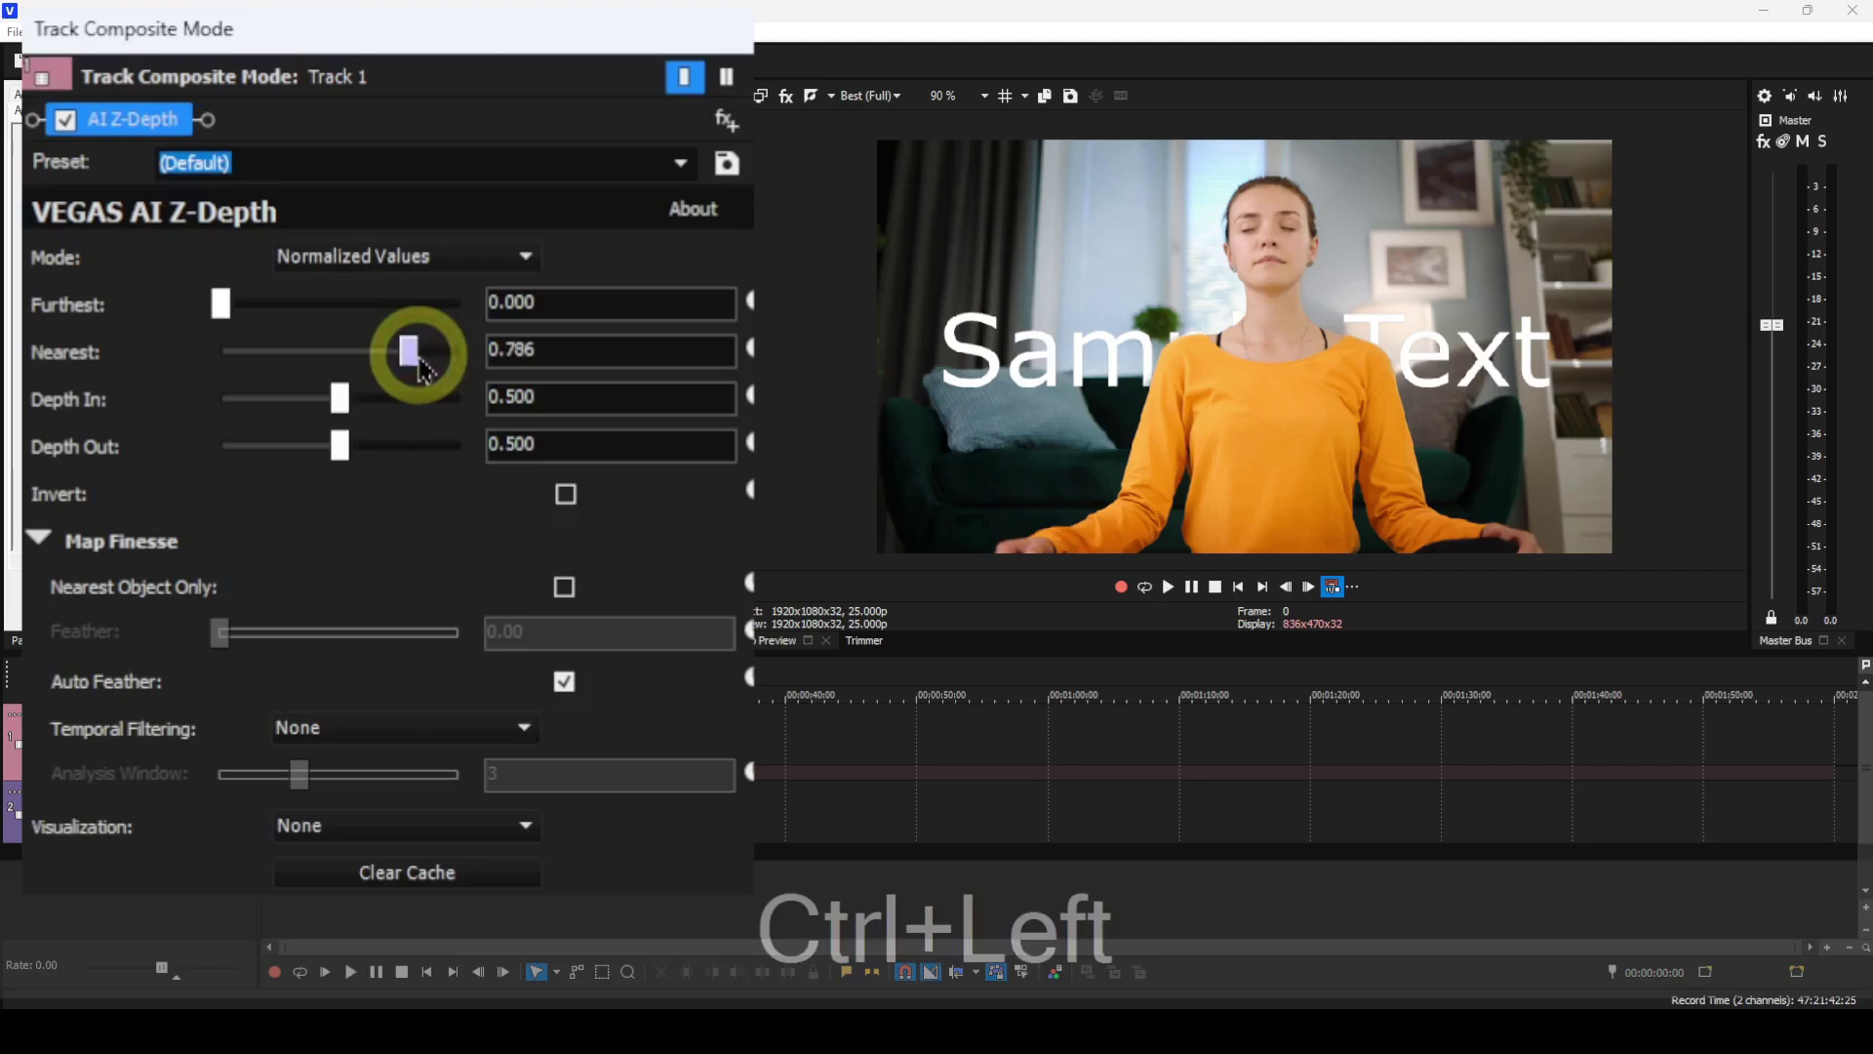
key("ctrl+Right")
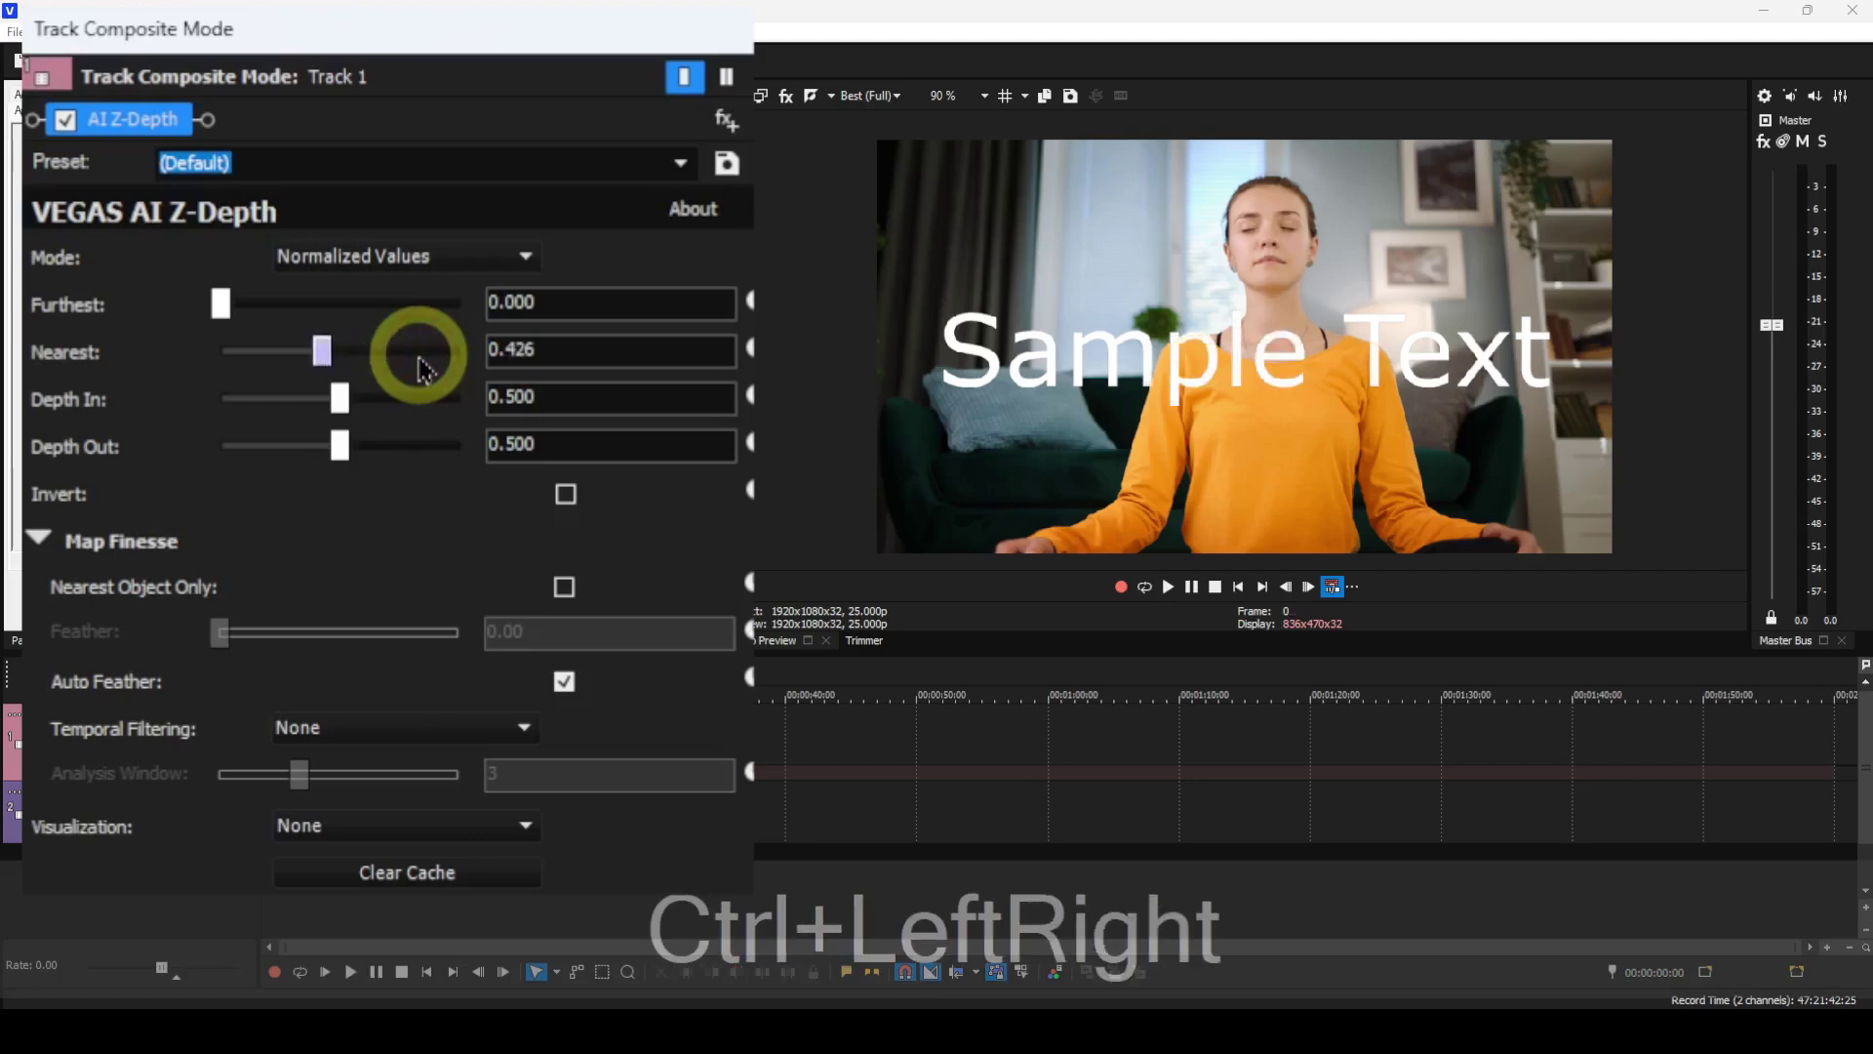
key("ctrl+Right")
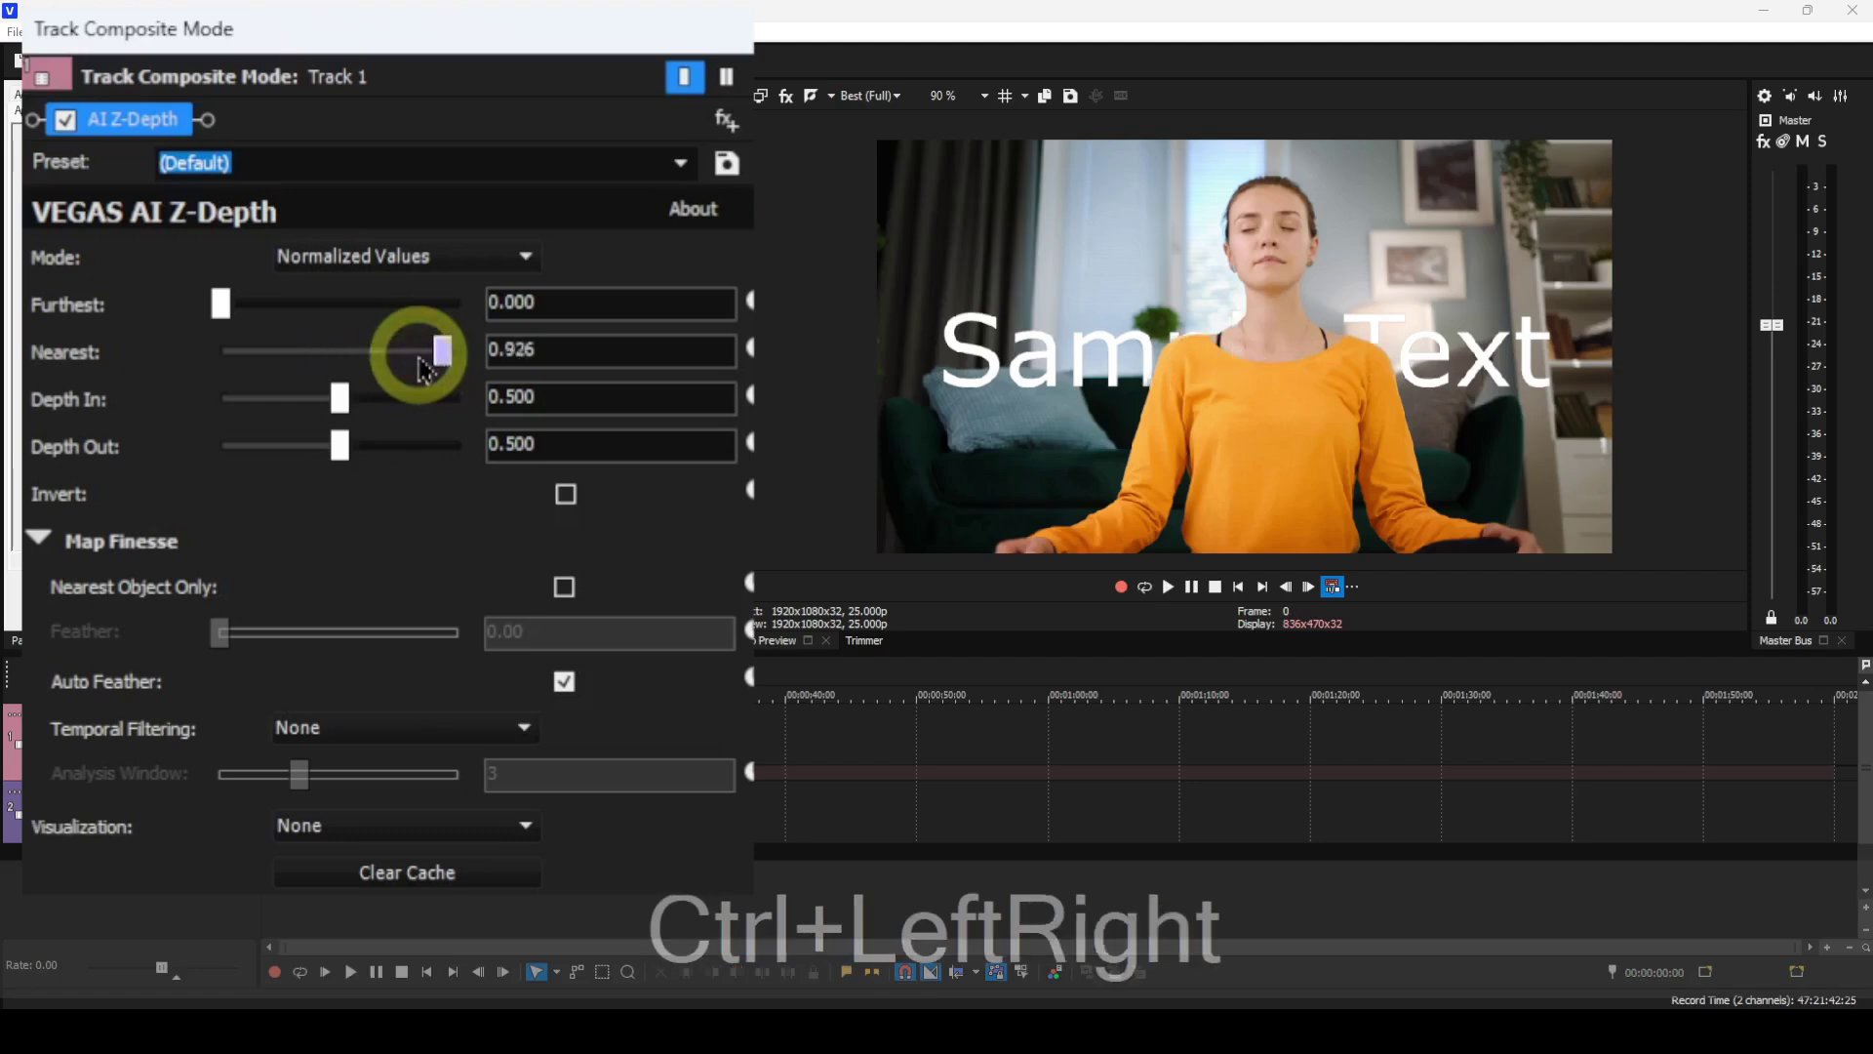